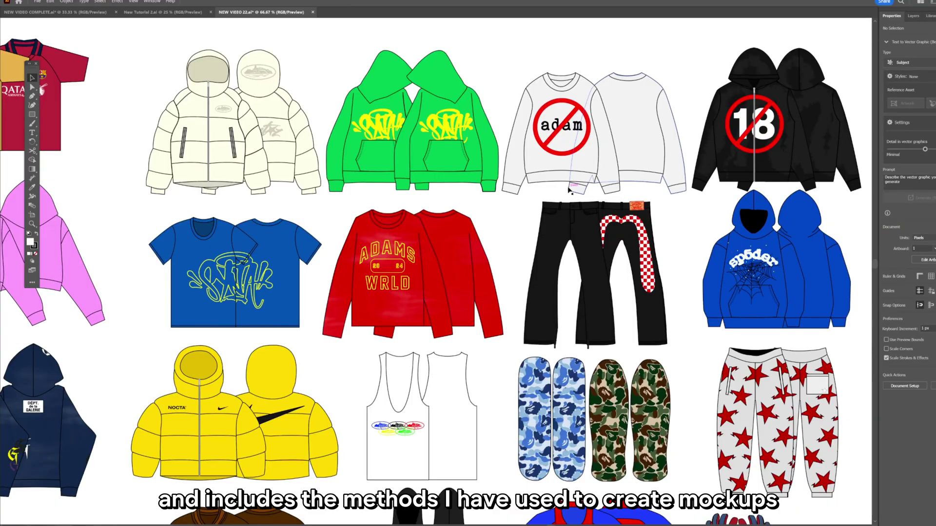
- Browse the example mockups and bring up the context menu on the splattered back-view pants
{"action": "scroll", "coordinate": [496, 135], "scroll_direction": "down", "scroll_amount": 5}
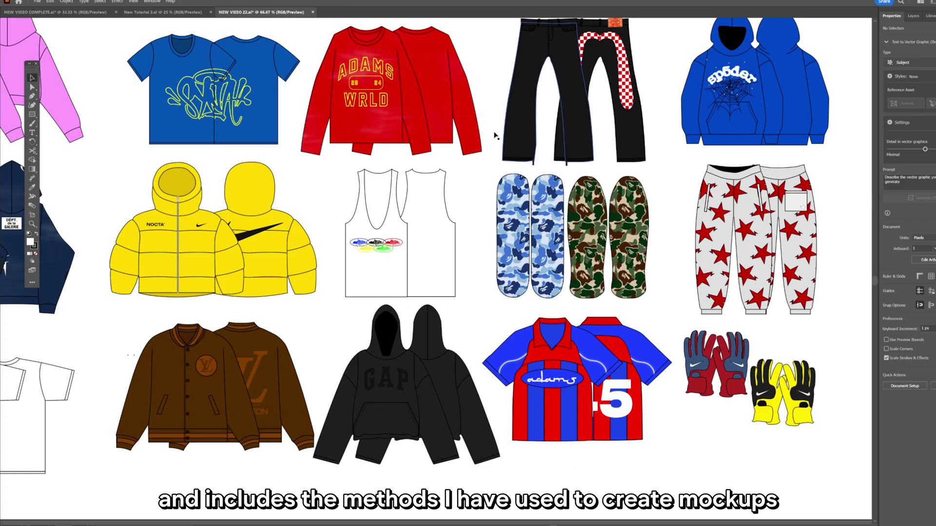
{"action": "scroll", "coordinate": [496, 135], "scroll_direction": "left", "scroll_amount": 8}
{"action": "scroll", "coordinate": [408, 298], "scroll_direction": "up", "scroll_amount": 4}
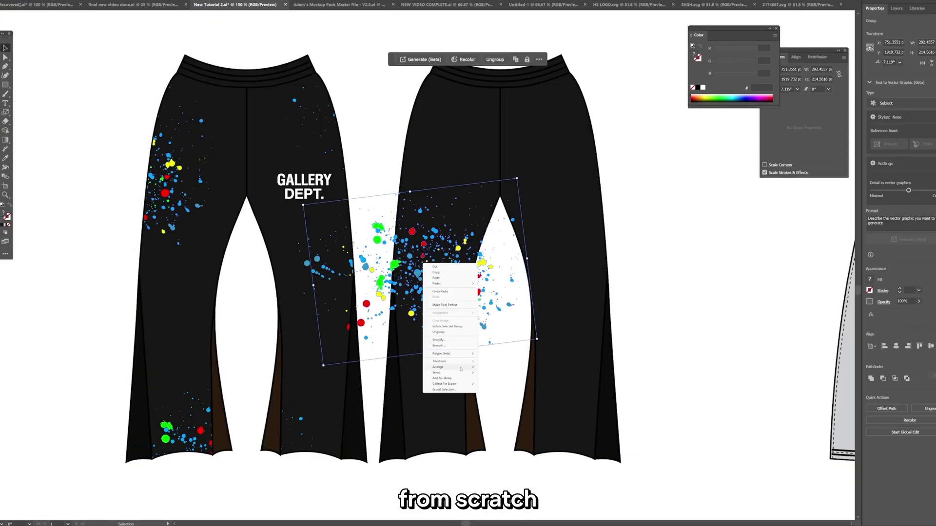
{"action": "right_click", "coordinate": [433, 154]}
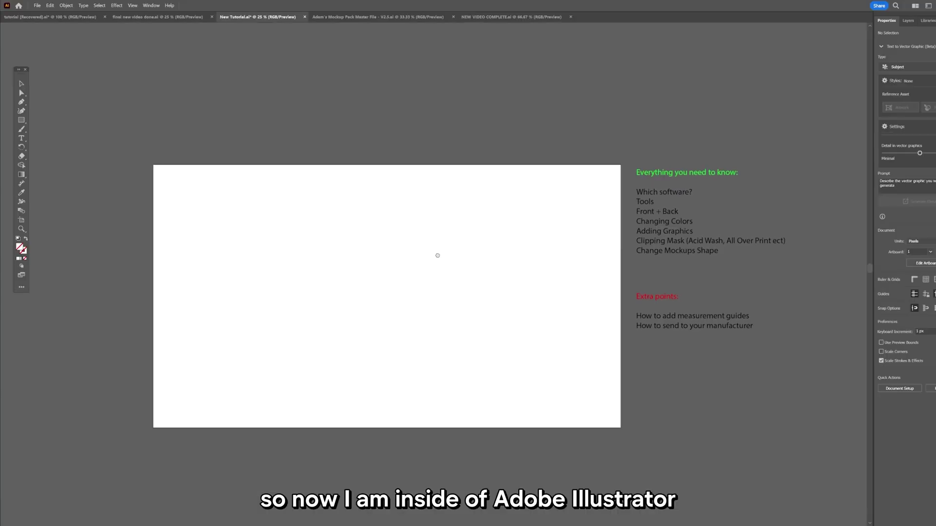
- Create a new blank Untitled-1 document 1920 px wide and 1080 px high
{"action": "scroll", "coordinate": [418, 268], "scroll_direction": "right", "scroll_amount": 3}
{"action": "scroll", "coordinate": [481, 244], "scroll_direction": "up", "scroll_amount": 2}
{"action": "scroll", "coordinate": [322, 283], "scroll_direction": "up", "scroll_amount": 2}
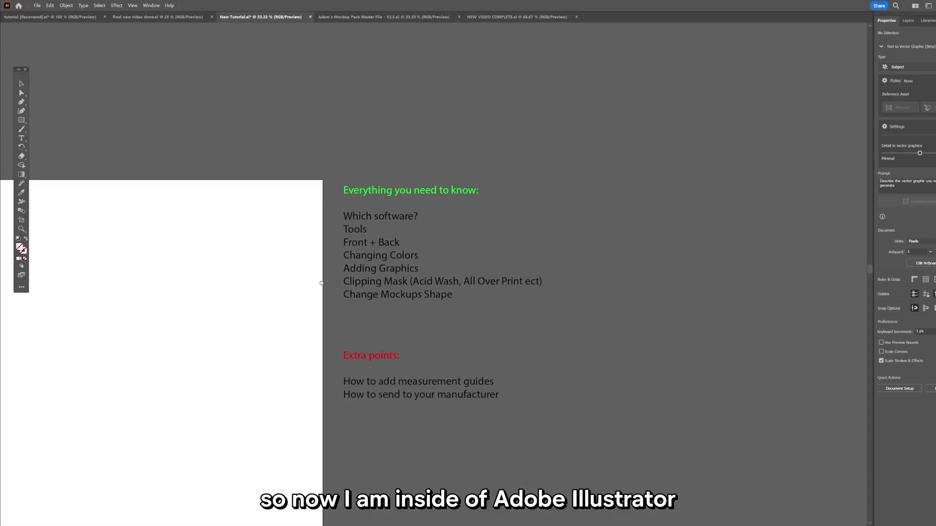
{"action": "scroll", "coordinate": [321, 283], "scroll_direction": "down", "scroll_amount": 1}
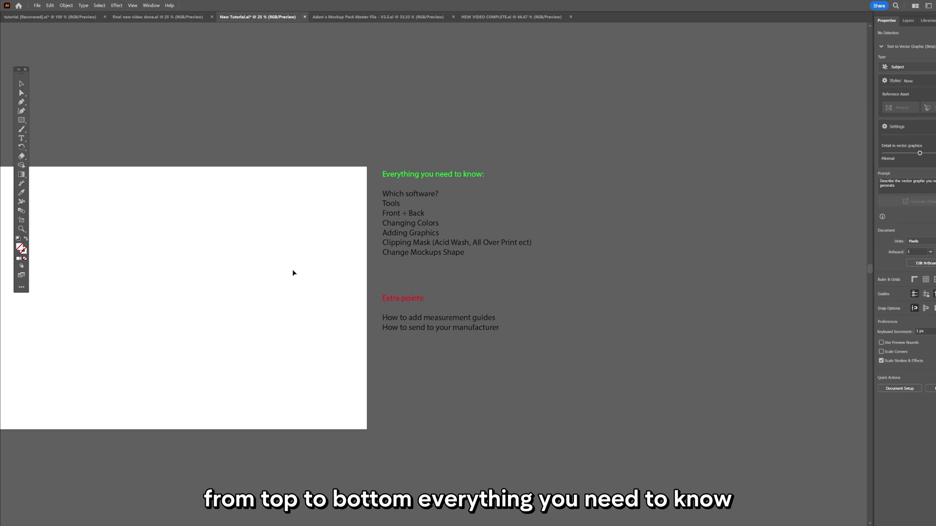
{"action": "scroll", "coordinate": [326, 287], "scroll_direction": "up", "scroll_amount": 1}
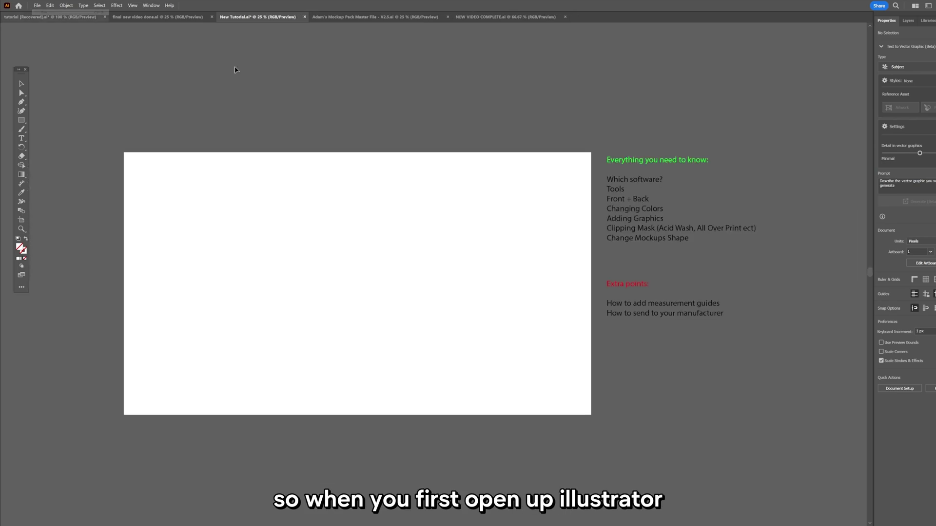
{"action": "key", "text": "ctrl+n"}
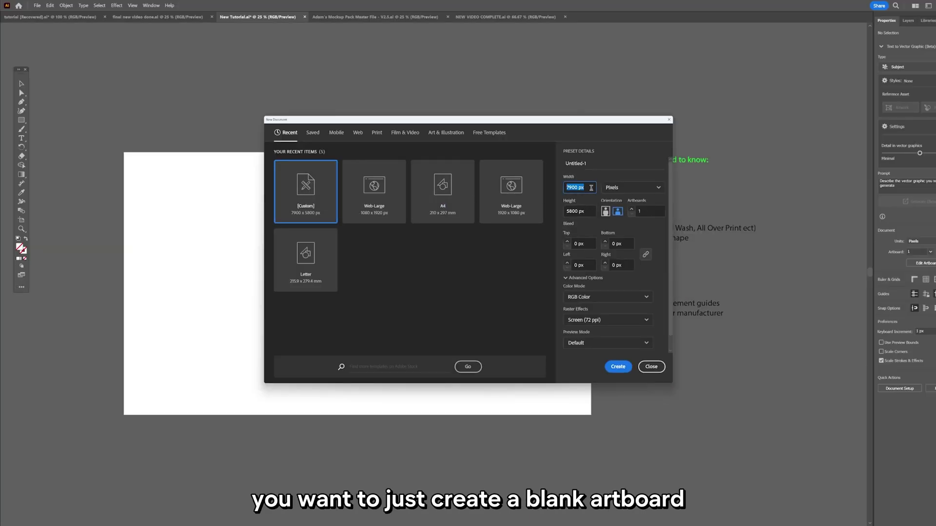
{"action": "type", "text": "1920"}
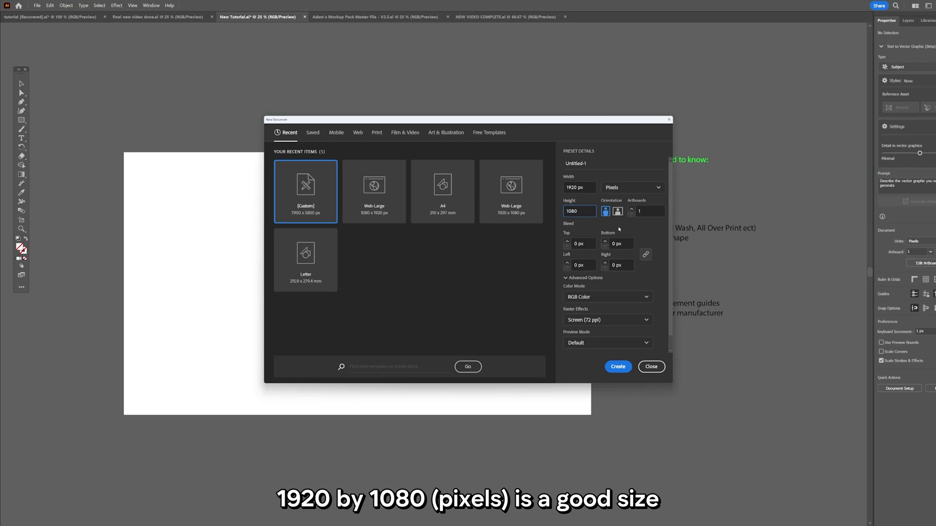
{"action": "key", "text": "Return"}
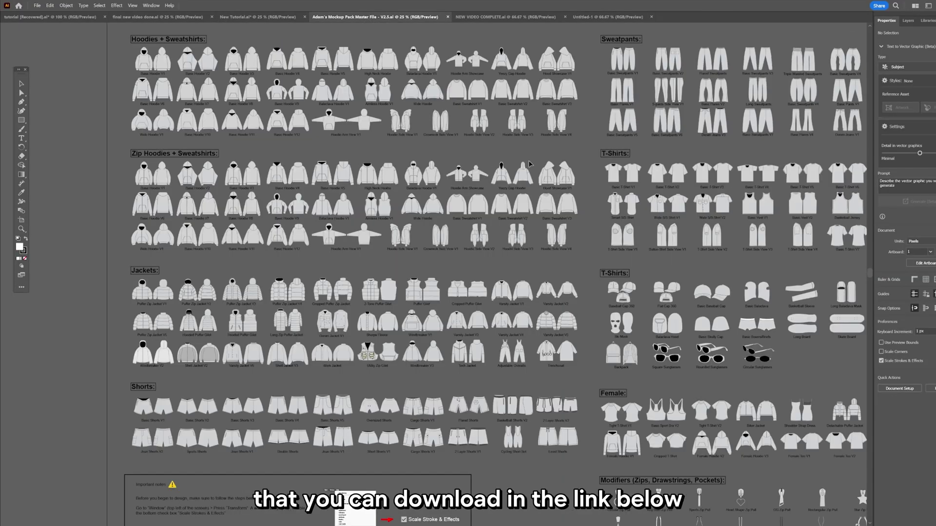
- Select a hoodie mockup in the mockup pack master file
{"action": "scroll", "coordinate": [507, 233], "scroll_direction": "up", "scroll_amount": 3}
{"action": "scroll", "coordinate": [216, 186], "scroll_direction": "up", "scroll_amount": 2}
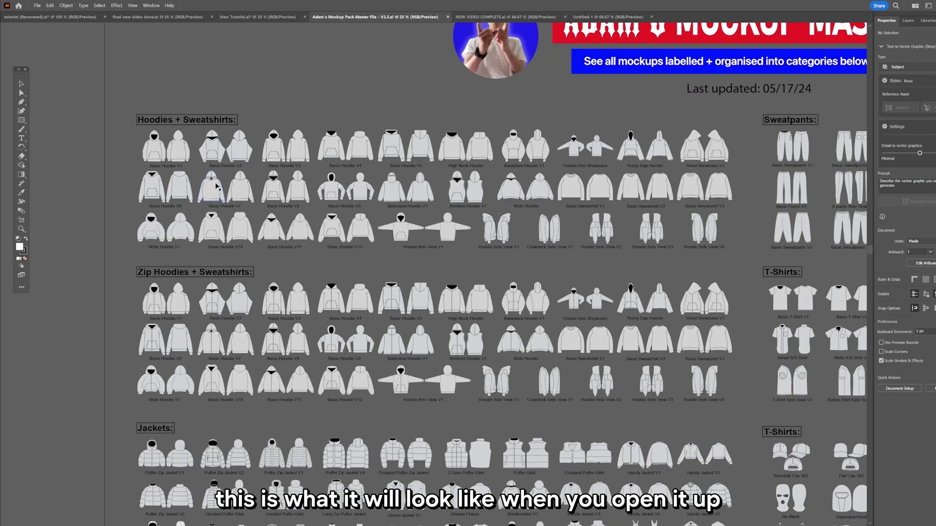
{"action": "scroll", "coordinate": [359, 224], "scroll_direction": "down", "scroll_amount": 3}
{"action": "scroll", "coordinate": [204, 129], "scroll_direction": "up", "scroll_amount": 3}
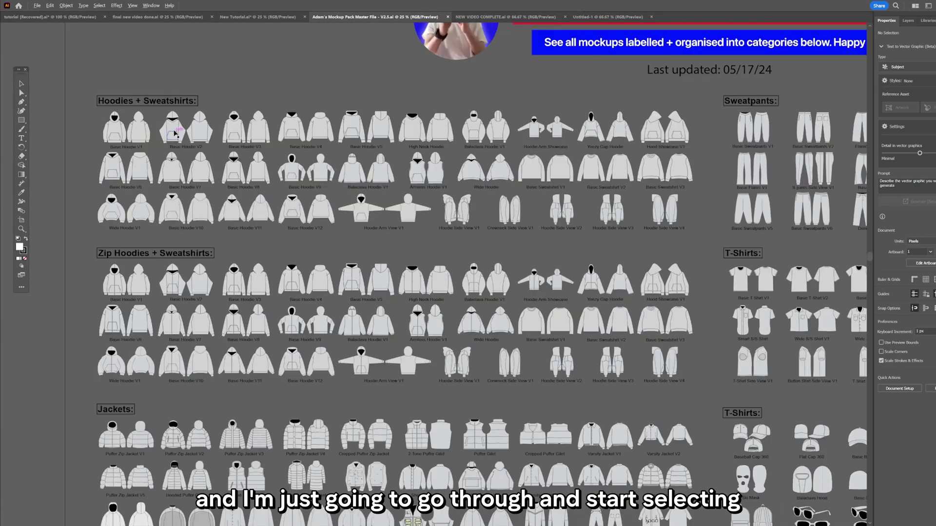
{"action": "scroll", "coordinate": [422, 219], "scroll_direction": "up", "scroll_amount": 6}
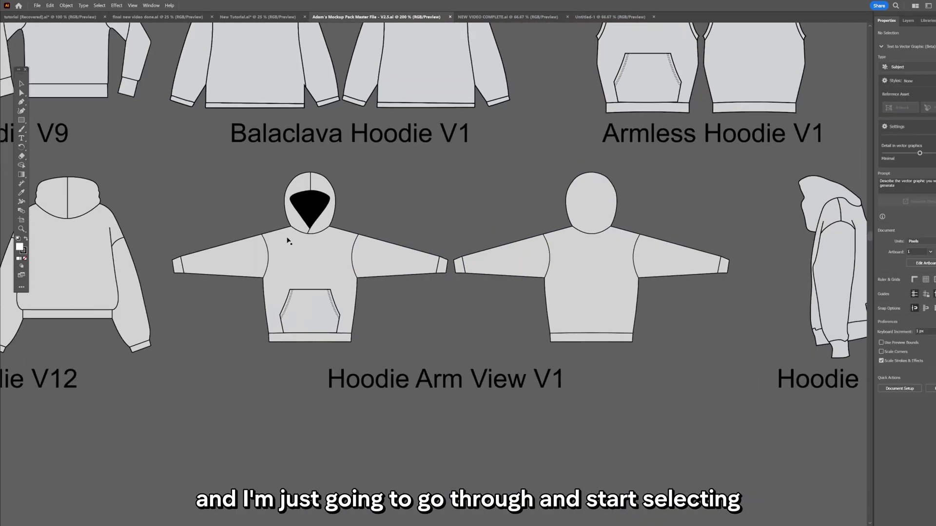
{"action": "left_click", "coordinate": [288, 240]}
- Navigate the master file to the Puffer Zip Jacket V1 and V2 templates in the Jackets section
{"action": "scroll", "coordinate": [288, 240], "scroll_direction": "down", "scroll_amount": 4}
{"action": "scroll", "coordinate": [328, 223], "scroll_direction": "up", "scroll_amount": 3}
{"action": "scroll", "coordinate": [293, 205], "scroll_direction": "down", "scroll_amount": 2}
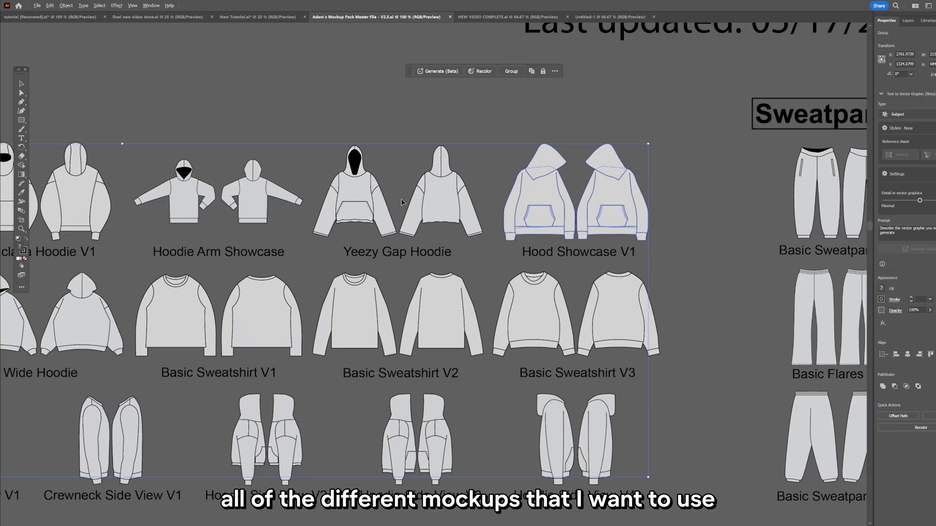
{"action": "scroll", "coordinate": [253, 191], "scroll_direction": "up", "scroll_amount": 4}
{"action": "scroll", "coordinate": [253, 191], "scroll_direction": "down", "scroll_amount": 6}
{"action": "scroll", "coordinate": [439, 244], "scroll_direction": "up", "scroll_amount": 3}
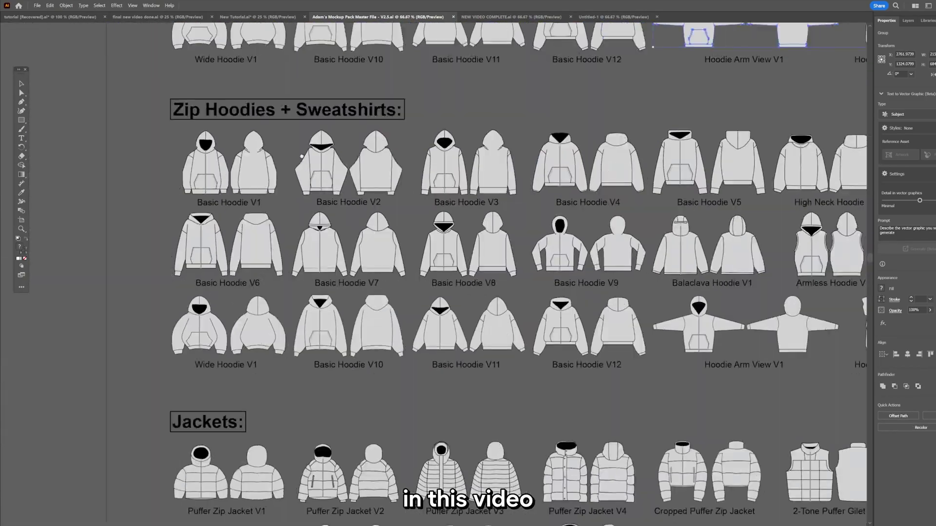
{"action": "scroll", "coordinate": [466, 218], "scroll_direction": "up", "scroll_amount": 3}
{"action": "scroll", "coordinate": [467, 218], "scroll_direction": "down", "scroll_amount": 3}
{"action": "scroll", "coordinate": [536, 195], "scroll_direction": "up", "scroll_amount": 3}
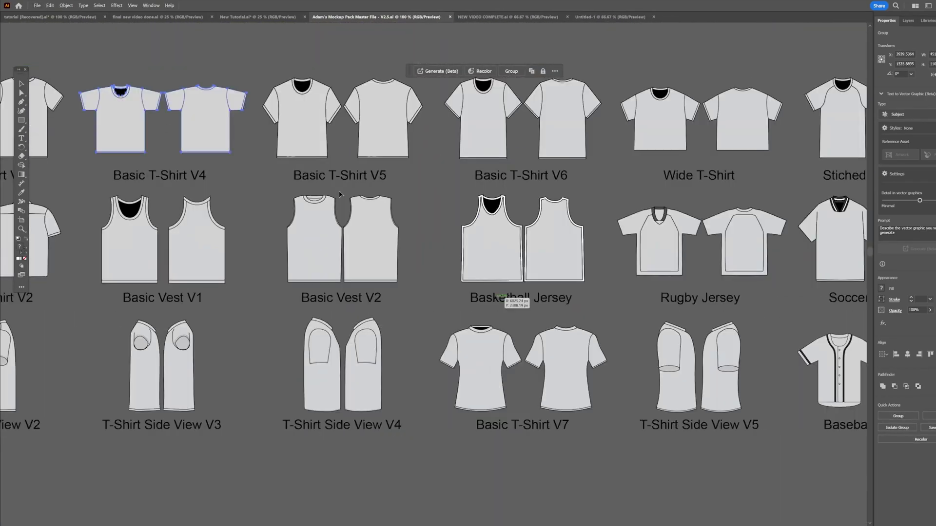
{"action": "scroll", "coordinate": [637, 172], "scroll_direction": "left", "scroll_amount": 5}
{"action": "scroll", "coordinate": [637, 172], "scroll_direction": "down", "scroll_amount": 10}
{"action": "scroll", "coordinate": [488, 195], "scroll_direction": "down", "scroll_amount": 3}
{"action": "scroll", "coordinate": [438, 195], "scroll_direction": "down", "scroll_amount": 2}
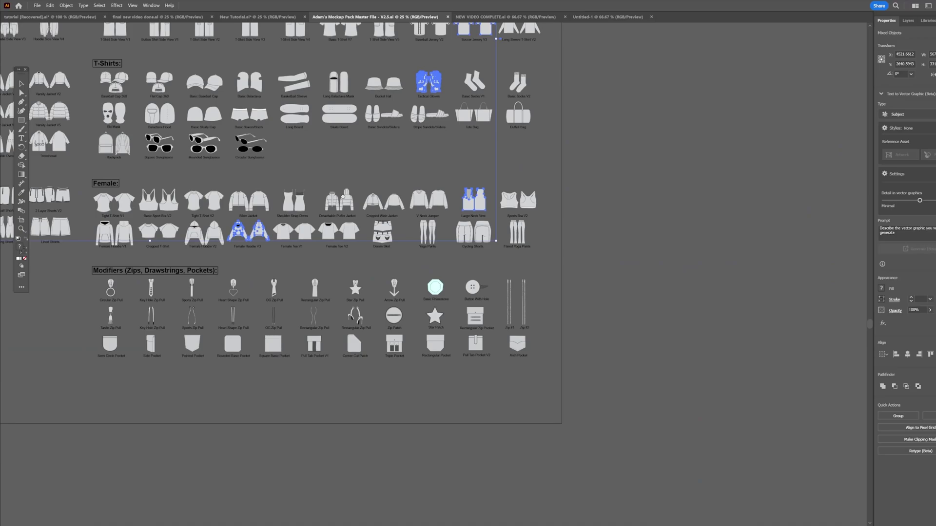
{"action": "scroll", "coordinate": [411, 200], "scroll_direction": "up", "scroll_amount": 4}
{"action": "scroll", "coordinate": [411, 200], "scroll_direction": "down", "scroll_amount": 3}
{"action": "scroll", "coordinate": [342, 204], "scroll_direction": "down", "scroll_amount": 10}
{"action": "scroll", "coordinate": [317, 205], "scroll_direction": "down", "scroll_amount": 2}
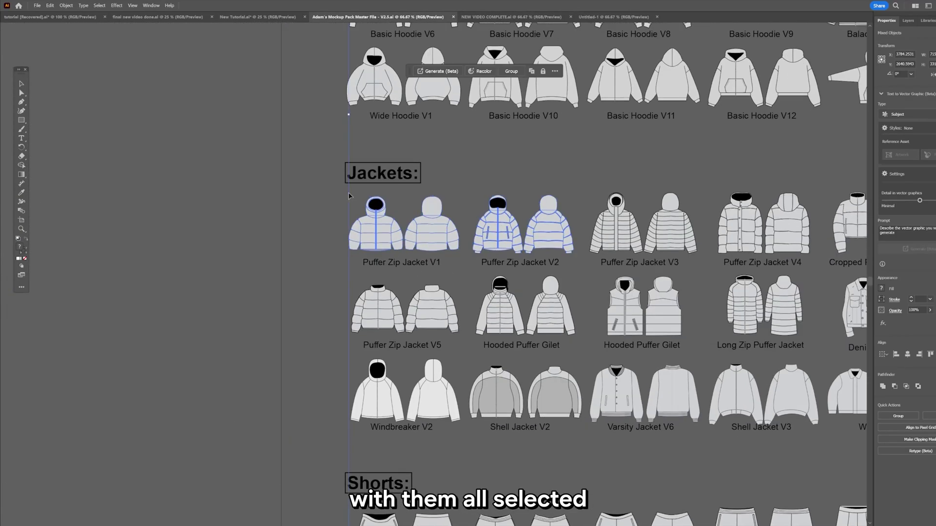
{"action": "scroll", "coordinate": [306, 207], "scroll_direction": "up", "scroll_amount": 2}
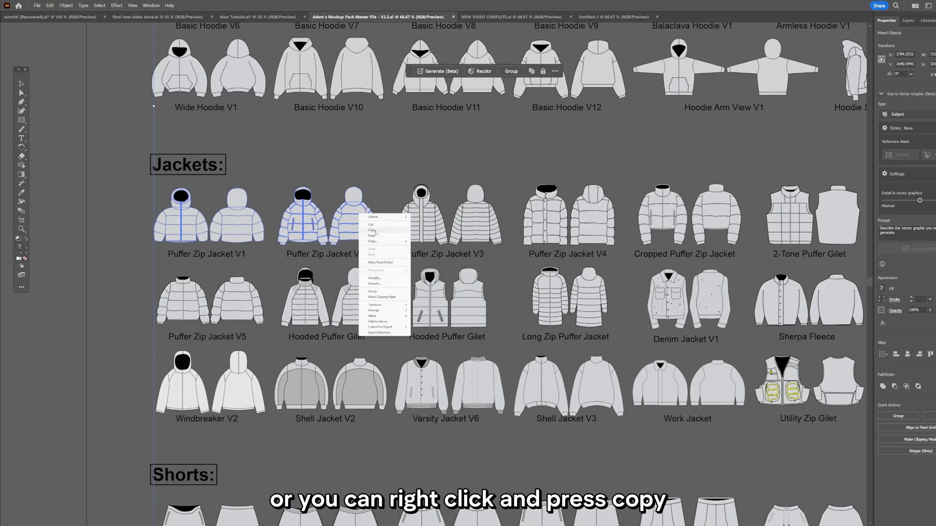
- Copy the selected mockups and paste them onto the New Tutorial artboard
{"action": "left_click", "coordinate": [373, 231]}
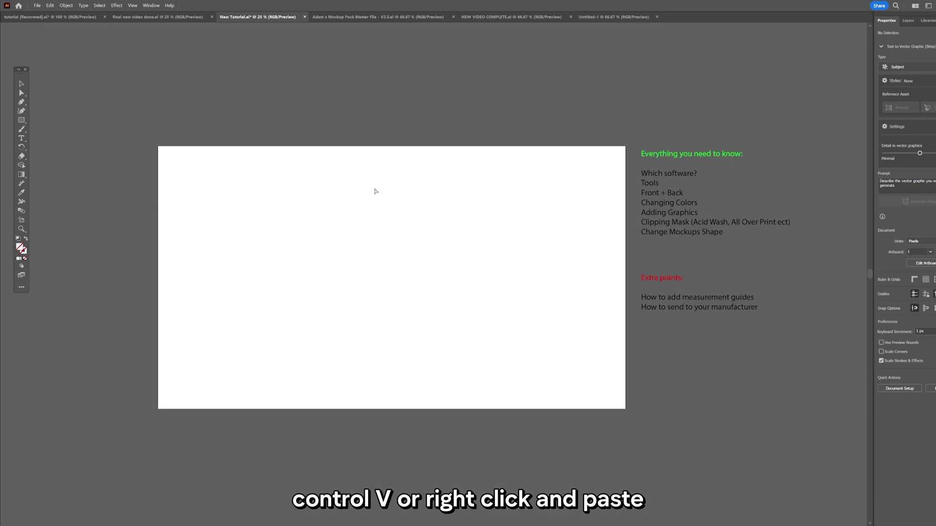
{"action": "key", "text": "ctrl+v"}
{"action": "right_click", "coordinate": [380, 186]}
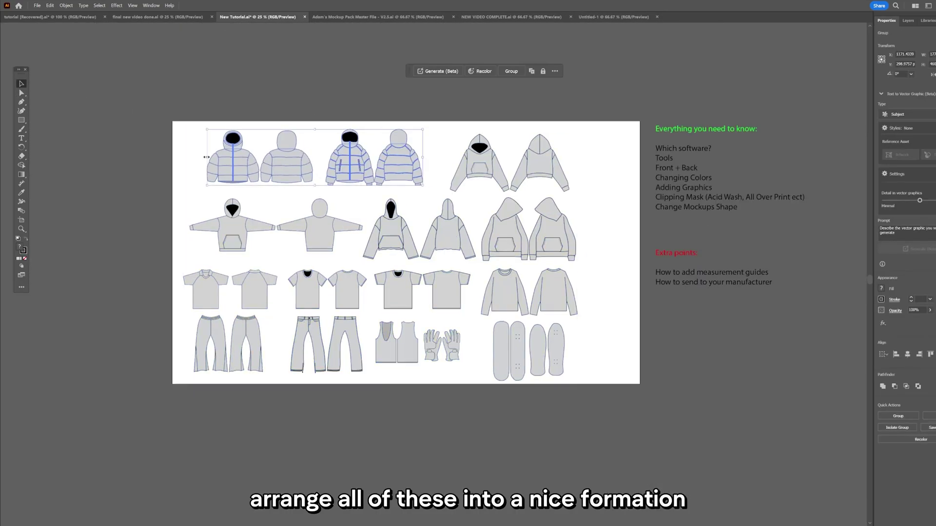
- Resize the jacket pair and move the flared pants so the mockups form four rows
{"action": "left_click_drag", "start_coordinate": [418, 128], "coordinate": [439, 126]}
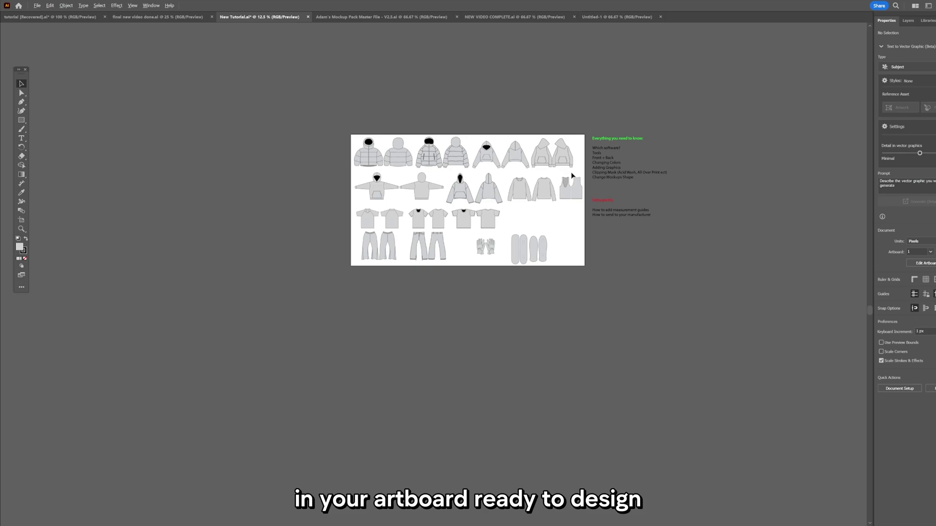
{"action": "left_click_drag", "start_coordinate": [151, 251], "coordinate": [513, 300]}
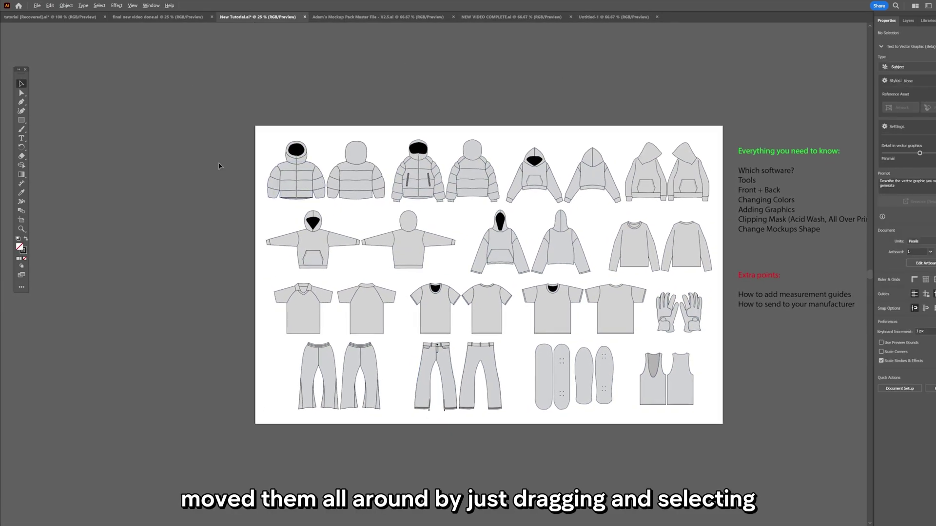
{"action": "scroll", "coordinate": [218, 166], "scroll_direction": "up", "scroll_amount": 1}
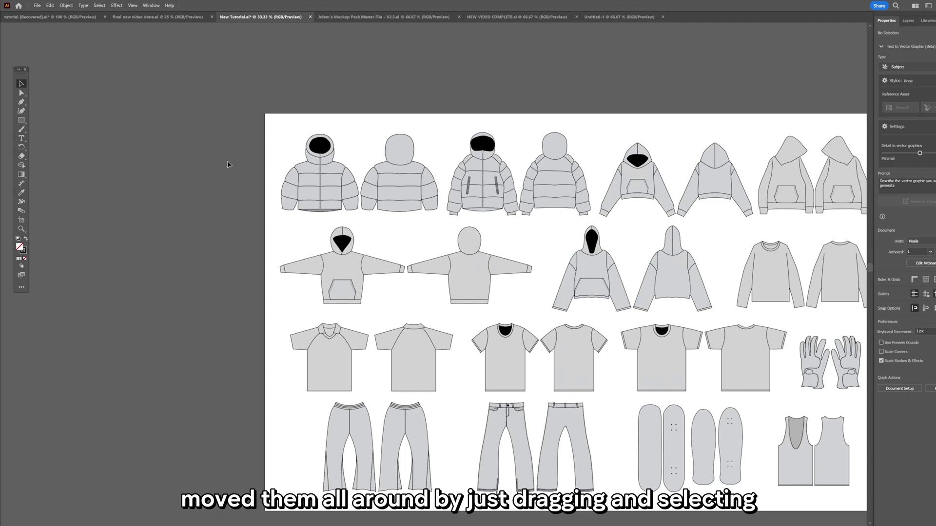
{"action": "scroll", "coordinate": [225, 163], "scroll_direction": "right", "scroll_amount": 2}
{"action": "left_click_drag", "start_coordinate": [238, 149], "coordinate": [209, 131]}
{"action": "key", "text": "ctrl+z"}
{"action": "scroll", "coordinate": [209, 131], "scroll_direction": "right", "scroll_amount": 5}
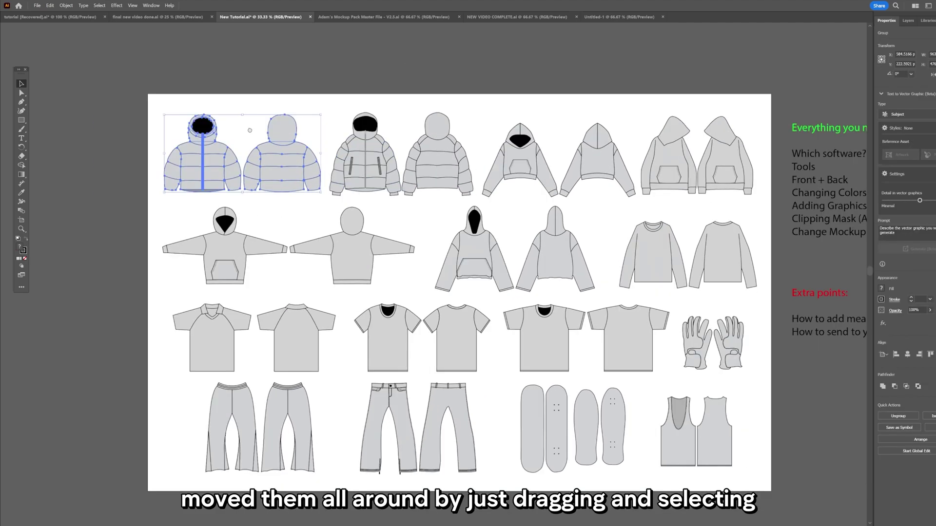
{"action": "scroll", "coordinate": [220, 98], "scroll_direction": "down", "scroll_amount": 1}
{"action": "left_click", "coordinate": [227, 78]}
{"action": "scroll", "coordinate": [239, 73], "scroll_direction": "up", "scroll_amount": 1}
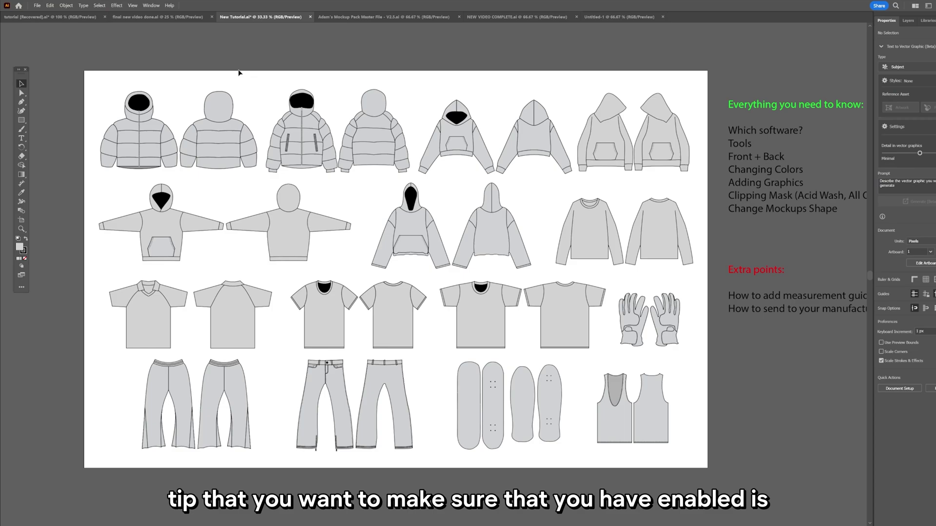
- Show the Transform panel from the Window menu
{"action": "left_click", "coordinate": [151, 5]}
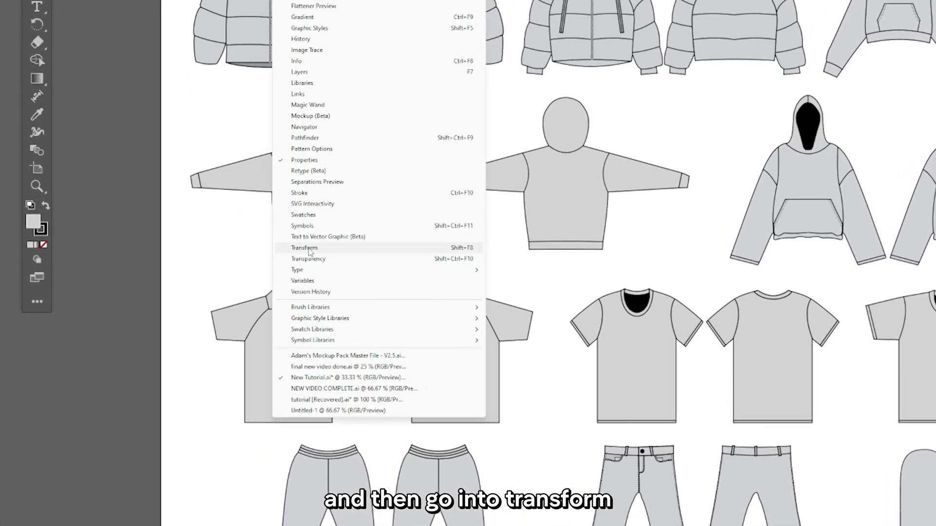
{"action": "left_click", "coordinate": [308, 250]}
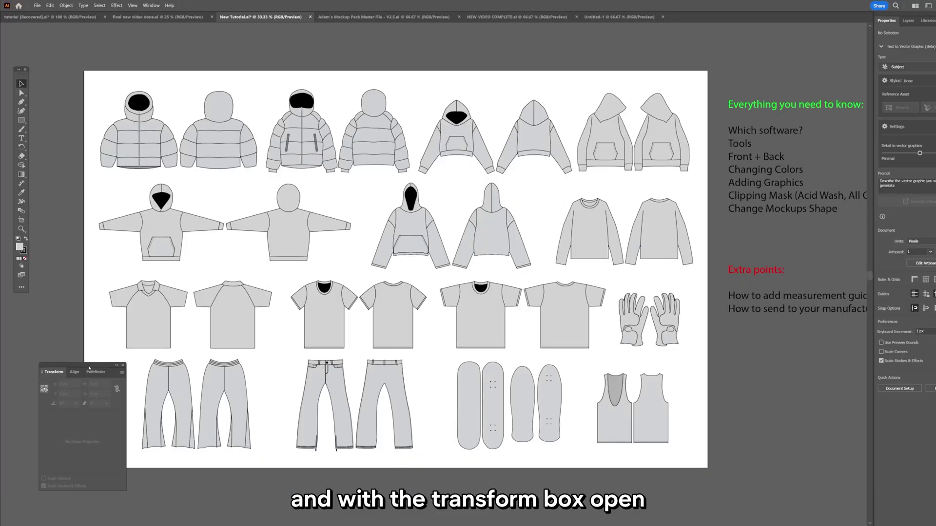
{"action": "scroll", "coordinate": [161, 281], "scroll_direction": "up", "scroll_amount": 3}
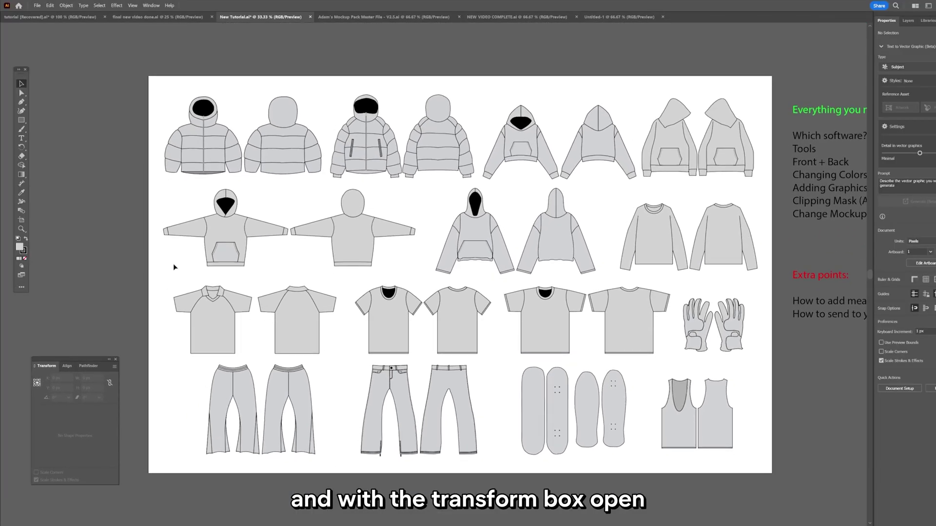
{"action": "scroll", "coordinate": [174, 267], "scroll_direction": "up", "scroll_amount": 2}
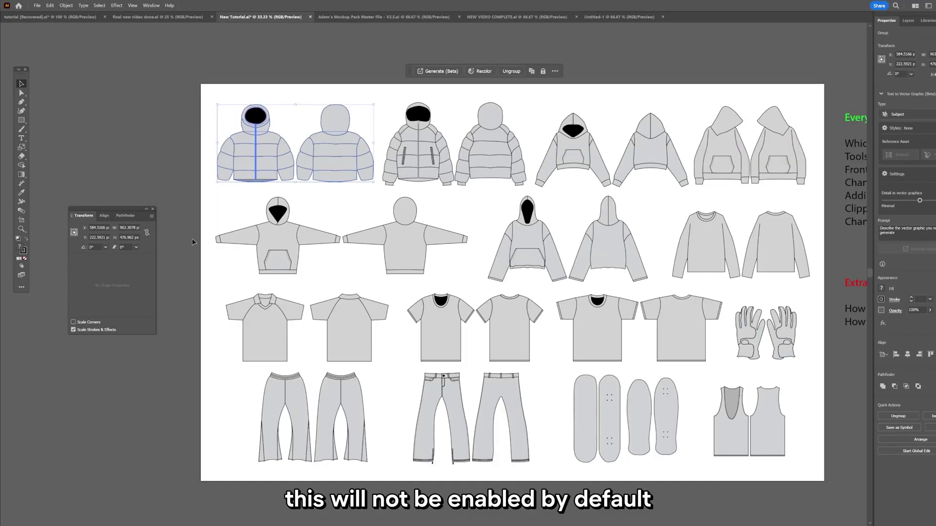
{"action": "scroll", "coordinate": [193, 242], "scroll_direction": "up", "scroll_amount": 2}
{"action": "scroll", "coordinate": [192, 242], "scroll_direction": "left", "scroll_amount": 3}
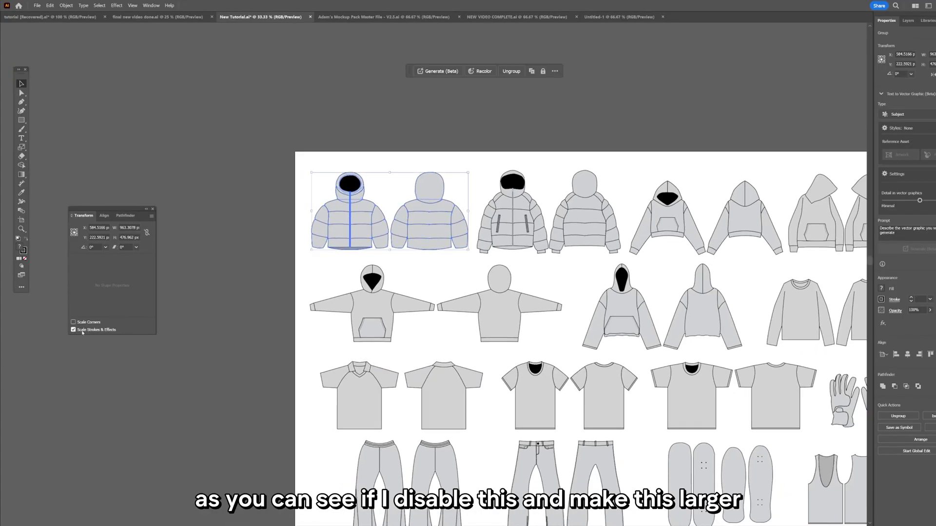
- Turn off Scale Strokes & Effects, enlarge the hoodie pair to show thin outlines, then undo
{"action": "left_click", "coordinate": [73, 330]}
{"action": "scroll", "coordinate": [225, 258], "scroll_direction": "left", "scroll_amount": 4}
{"action": "scroll", "coordinate": [225, 259], "scroll_direction": "up", "scroll_amount": 1}
{"action": "scroll", "coordinate": [341, 243], "scroll_direction": "down", "scroll_amount": 2}
{"action": "left_click", "coordinate": [585, 307]}
{"action": "mouse_move", "coordinate": [542, 286]}
{"action": "left_mouse_down"}
{"action": "mouse_move", "coordinate": [134, 169]}
{"action": "mouse_move", "coordinate": [119, 141]}
{"action": "left_mouse_up"}
{"action": "left_click", "coordinate": [368, 189]}
{"action": "scroll", "coordinate": [368, 189], "scroll_direction": "up", "scroll_amount": 2}
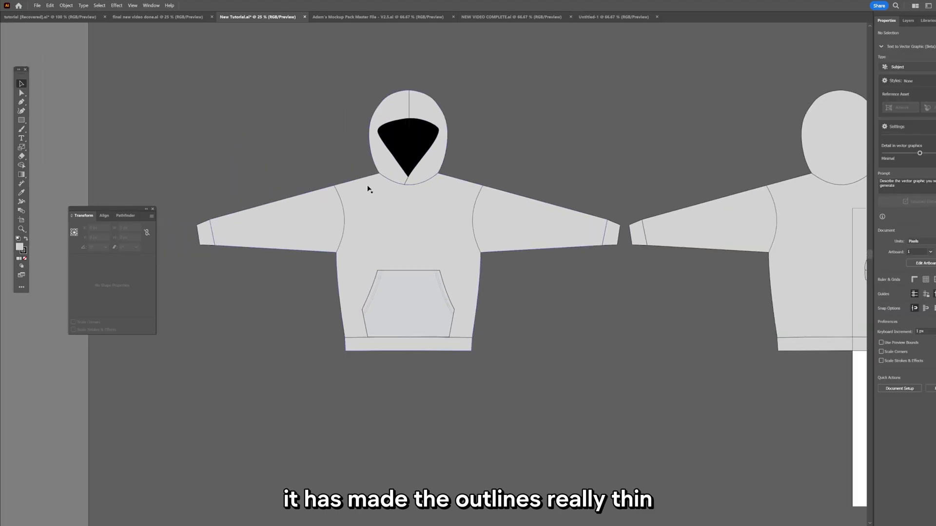
{"action": "scroll", "coordinate": [368, 314], "scroll_direction": "up", "scroll_amount": 1}
{"action": "scroll", "coordinate": [389, 282], "scroll_direction": "down", "scroll_amount": 3}
{"action": "key", "text": "ctrl+z"}
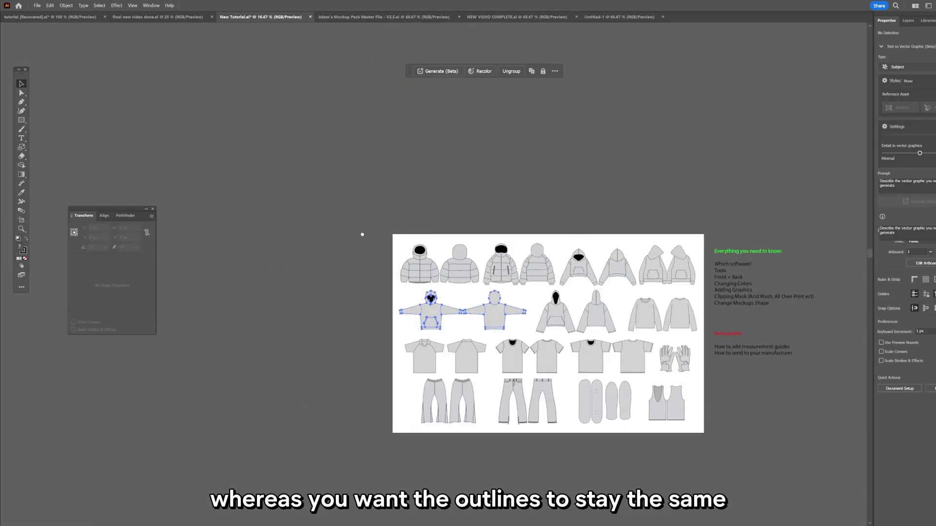
- Turn on Scale Strokes & Effects and enlarge the hoodie pair again with proportional outlines
{"action": "scroll", "coordinate": [361, 234], "scroll_direction": "up", "scroll_amount": 1}
{"action": "left_click", "coordinate": [73, 330]}
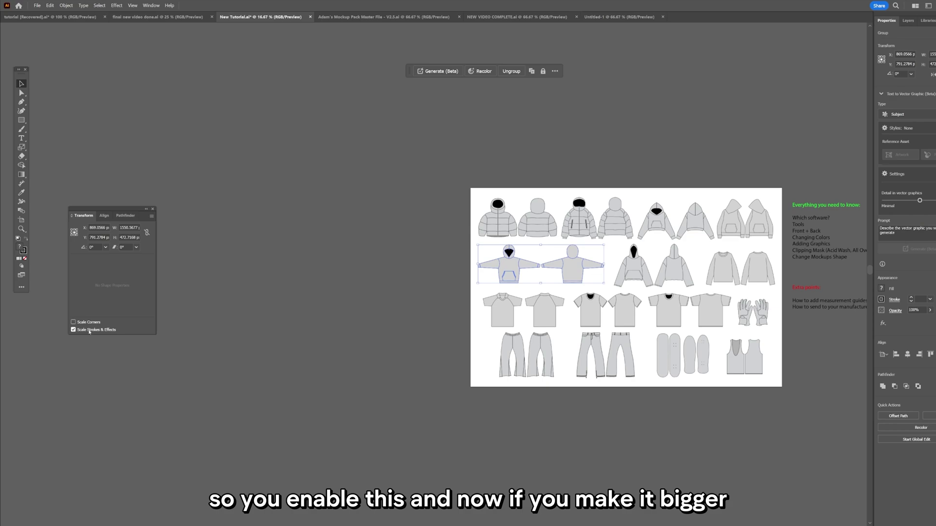
{"action": "left_click_drag", "start_coordinate": [478, 246], "coordinate": [82, 126]}
{"action": "scroll", "coordinate": [284, 124], "scroll_direction": "up", "scroll_amount": 1}
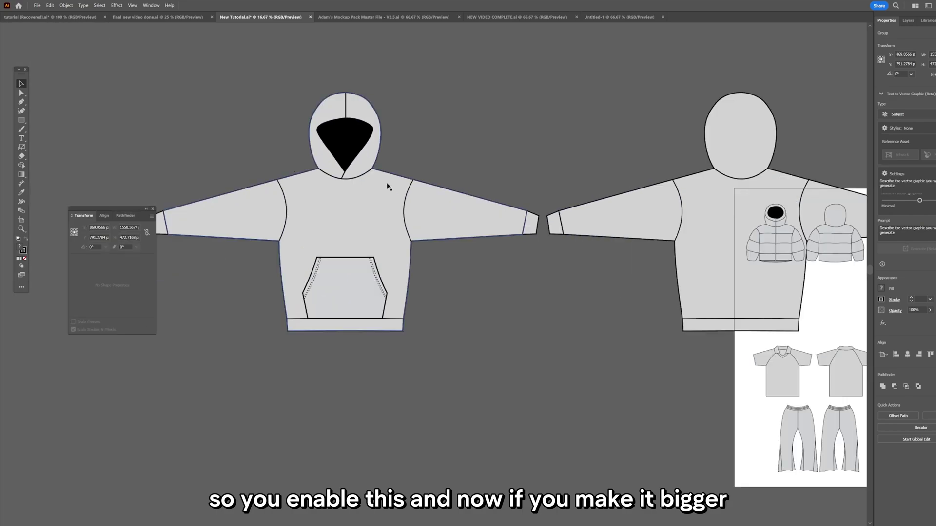
{"action": "left_click", "coordinate": [450, 197]}
{"action": "scroll", "coordinate": [450, 197], "scroll_direction": "down", "scroll_amount": 2}
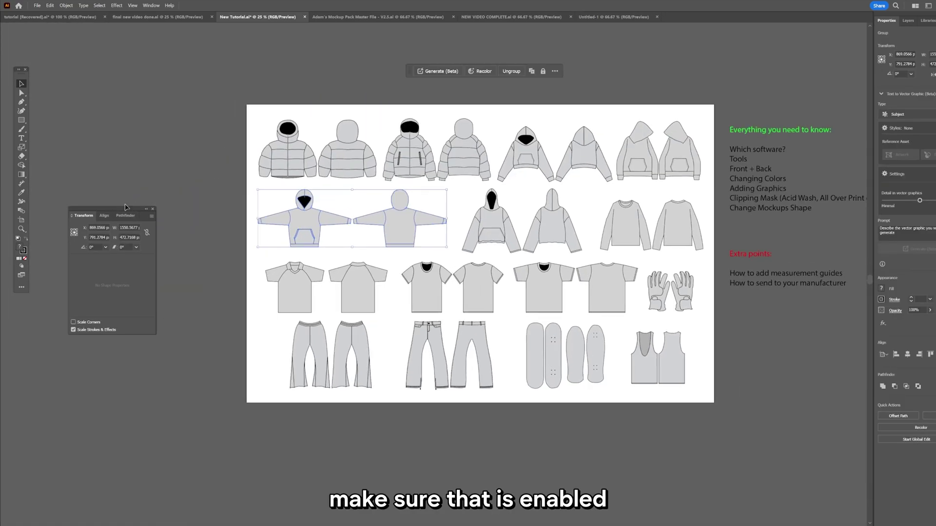
{"action": "left_click_drag", "start_coordinate": [116, 208], "coordinate": [129, 189]}
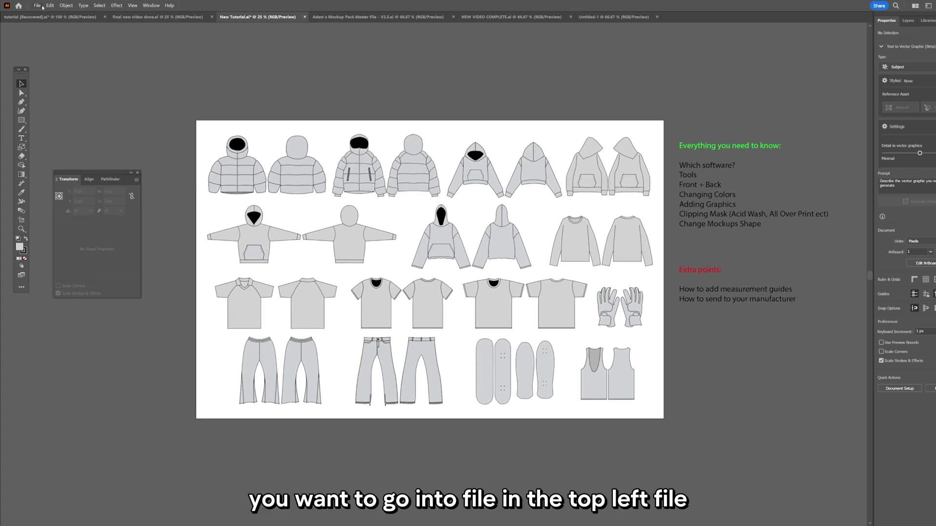
- Save As on the computer, not Creative Cloud, under the new name New Tutorial 2
{"action": "left_click", "coordinate": [38, 7]}
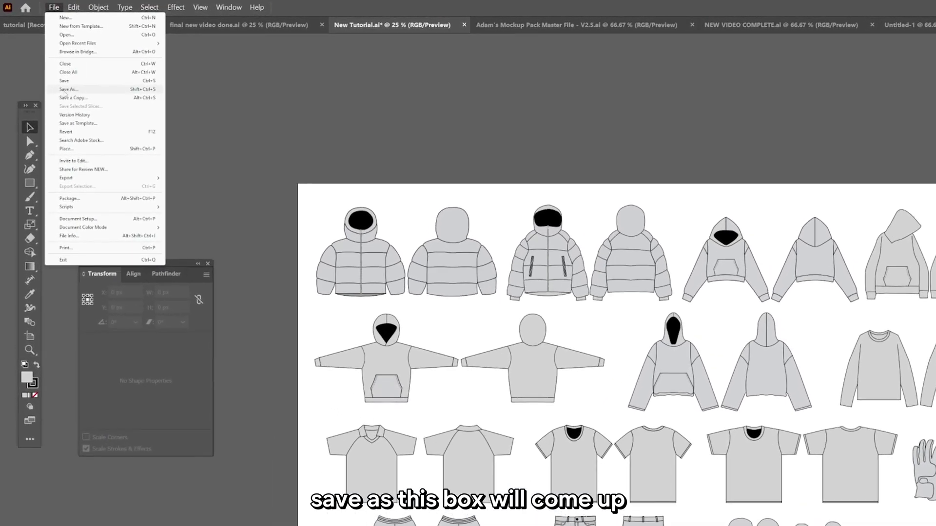
{"action": "left_click", "coordinate": [45, 61]}
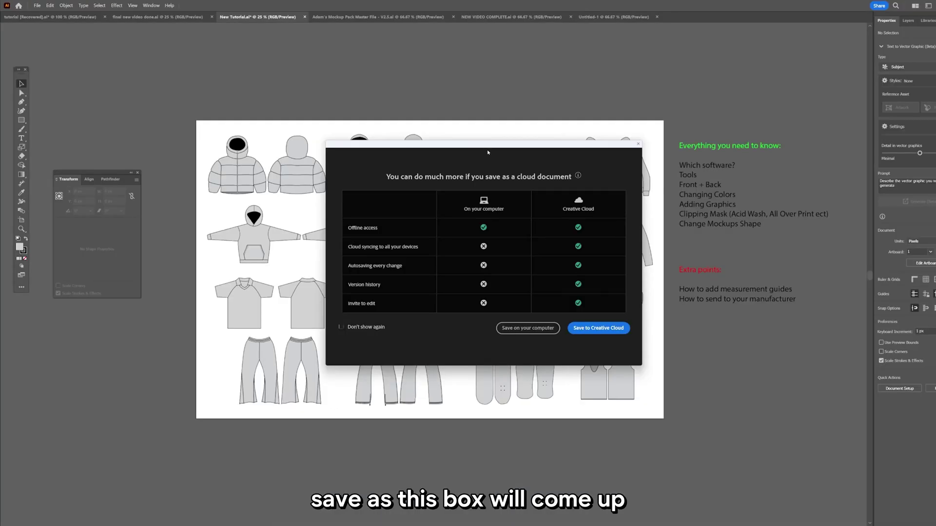
{"action": "left_click", "coordinate": [528, 326]}
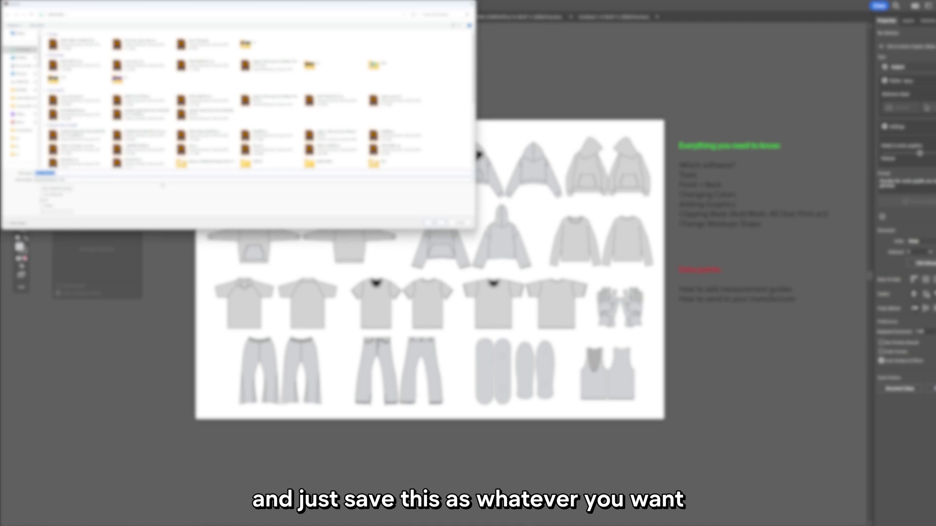
{"action": "type", "text": "new tutorial save"}
{"action": "key", "text": "Return"}
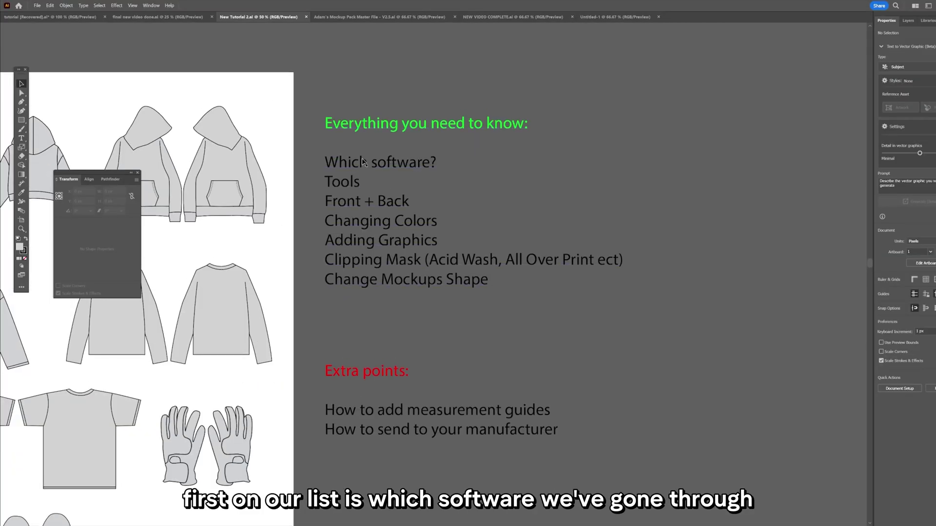
- Dock the floating Tools panel to the left edge
{"action": "scroll", "coordinate": [161, 146], "scroll_direction": "left", "scroll_amount": 5}
{"action": "scroll", "coordinate": [161, 146], "scroll_direction": "up", "scroll_amount": 1}
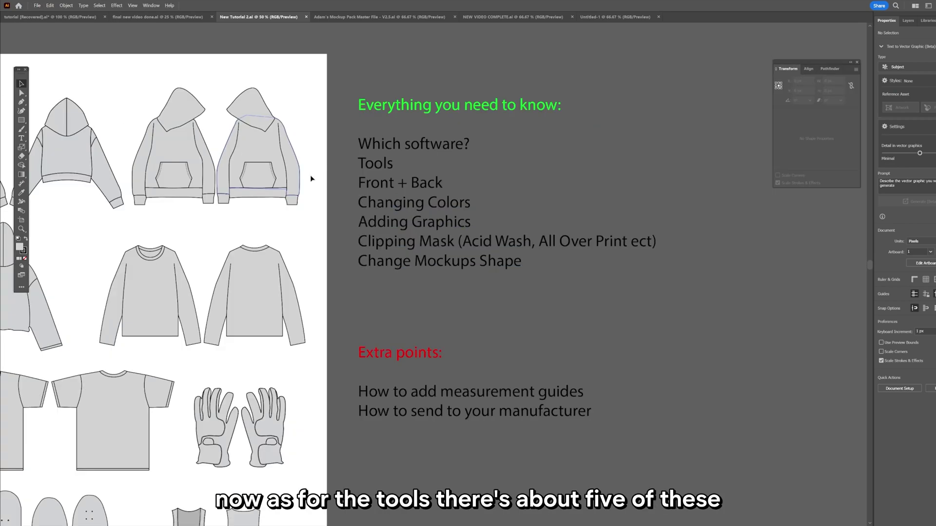
{"action": "scroll", "coordinate": [359, 176], "scroll_direction": "left", "scroll_amount": 4}
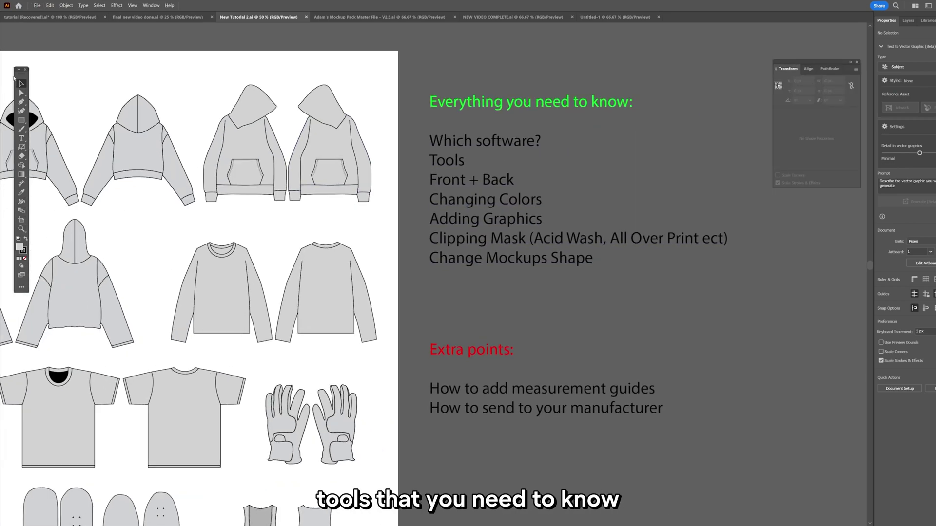
{"action": "scroll", "coordinate": [54, 66], "scroll_direction": "down", "scroll_amount": 2}
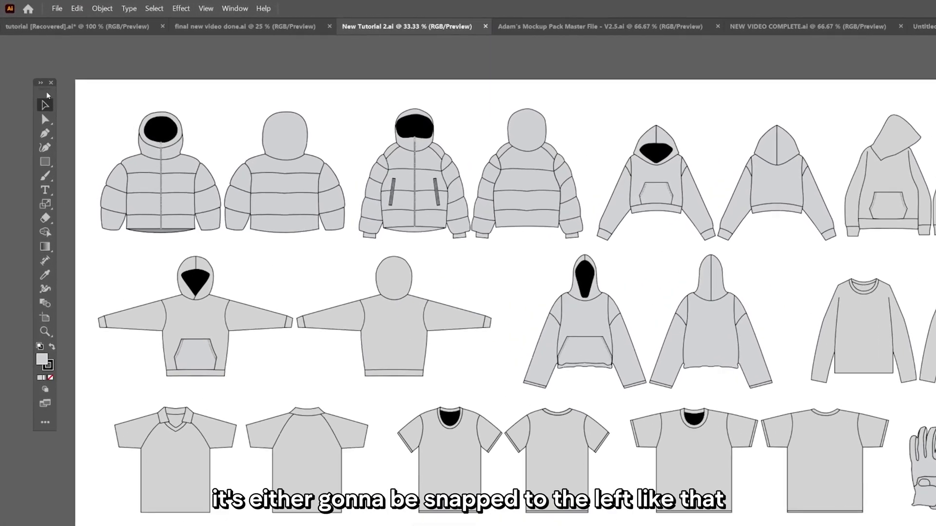
{"action": "left_click_drag", "start_coordinate": [42, 77], "coordinate": [27, 46]}
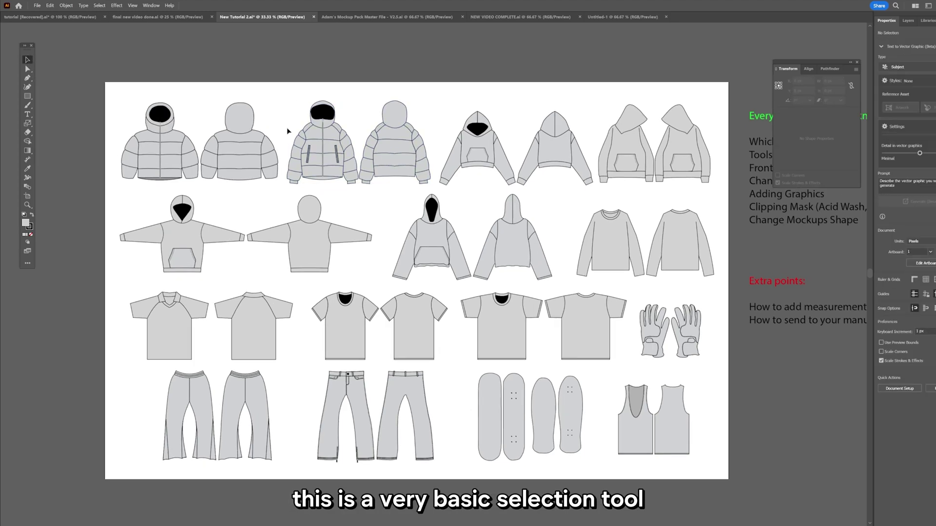
- Test-move the puffer jacket and cropped hoodie groups, undoing each, then select the hoodie group
{"action": "left_click_drag", "start_coordinate": [324, 93], "coordinate": [289, 47]}
{"action": "key", "text": "ctrl+z"}
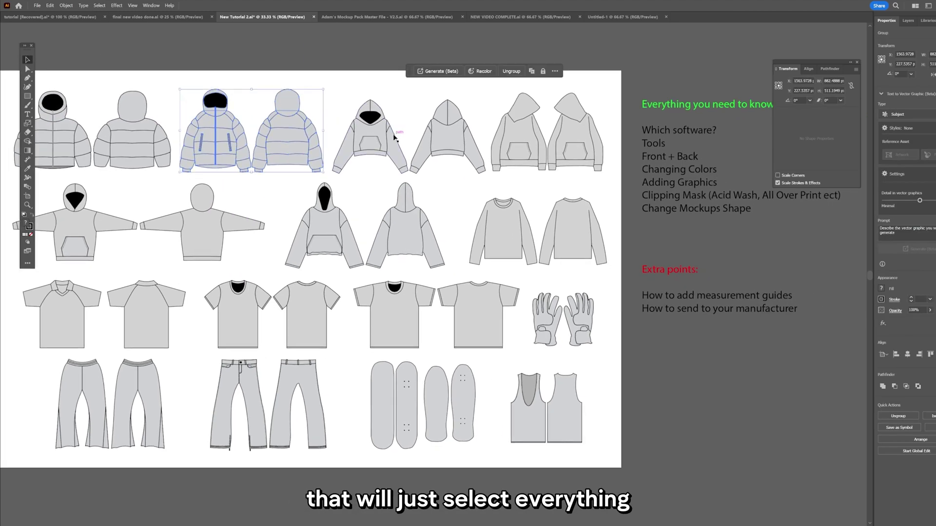
{"action": "left_click_drag", "start_coordinate": [395, 138], "coordinate": [332, 62]}
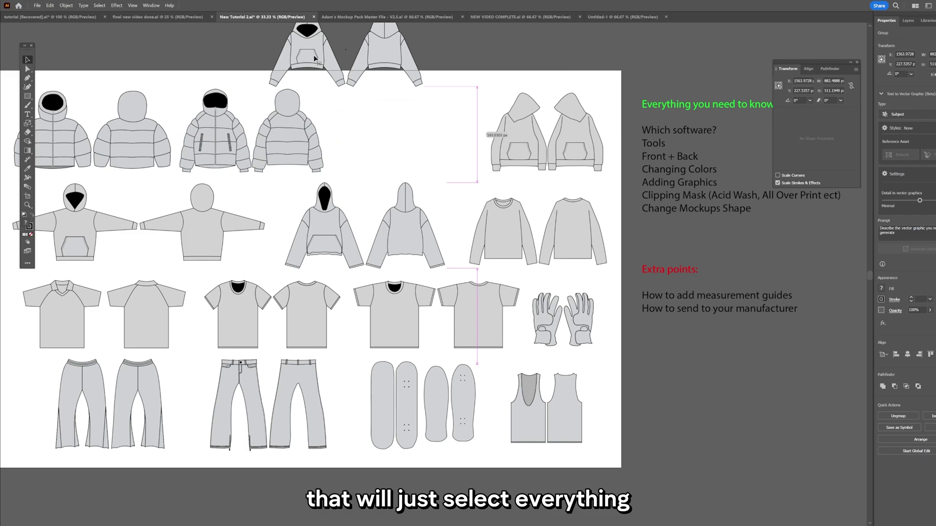
{"action": "key", "text": "ctrl+z"}
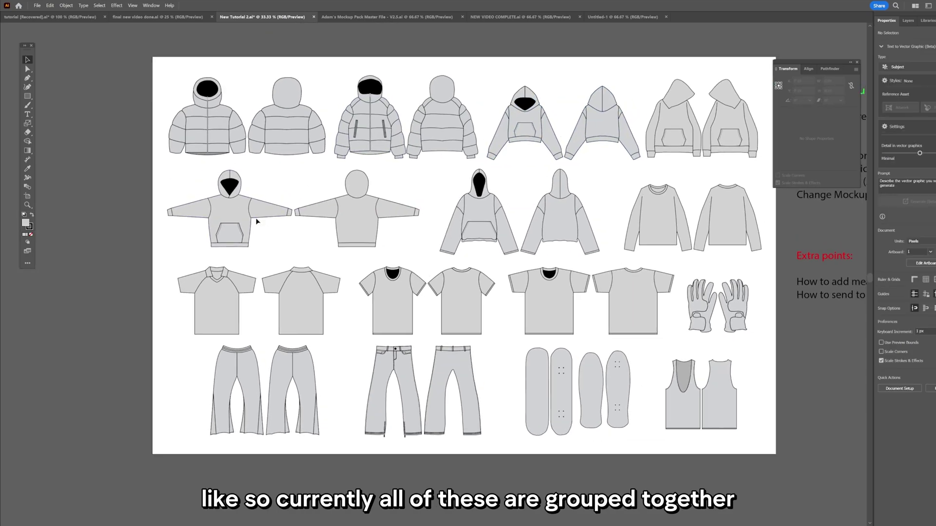
{"action": "left_click", "coordinate": [476, 182]}
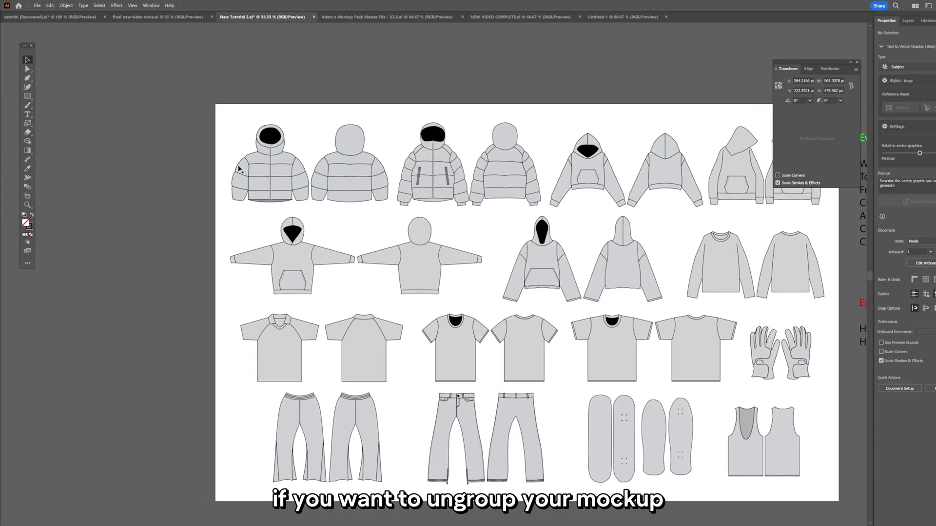
- Pull the first puffer jacket's body away to show separate parts, undo, and select its pieces
{"action": "scroll", "coordinate": [238, 169], "scroll_direction": "up", "scroll_amount": 1}
{"action": "left_click", "coordinate": [326, 153]}
{"action": "left_click_drag", "start_coordinate": [327, 153], "coordinate": [222, 146]}
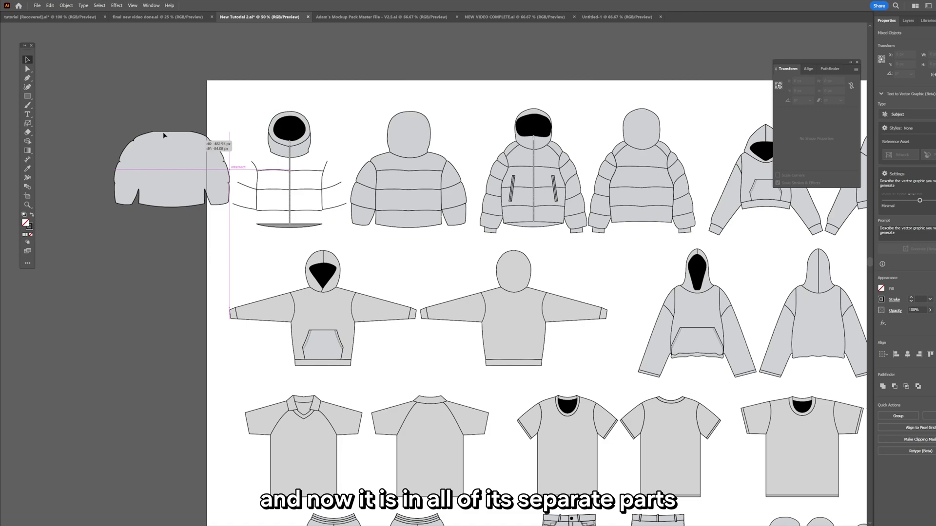
{"action": "key", "text": "ctrl+z"}
{"action": "left_click", "coordinate": [223, 113]}
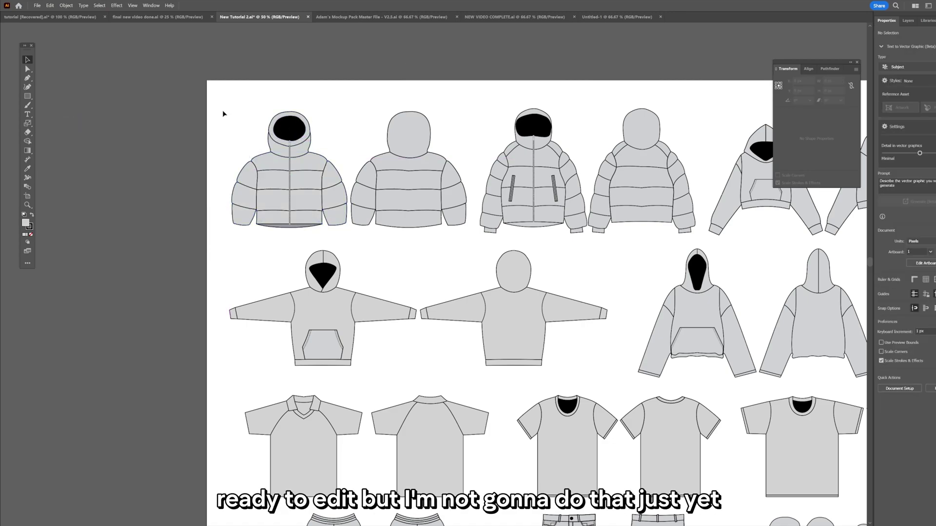
{"action": "left_click", "coordinate": [467, 237]}
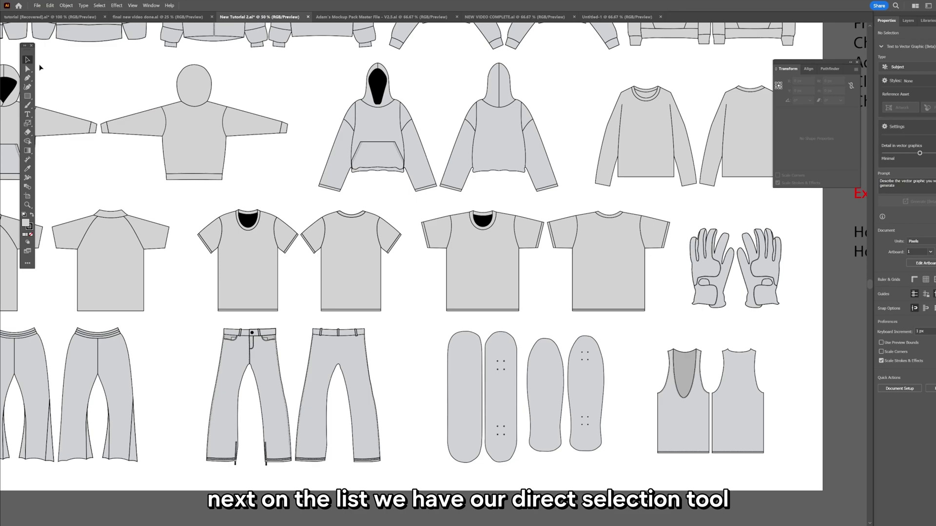
{"action": "left_click", "coordinate": [28, 68]}
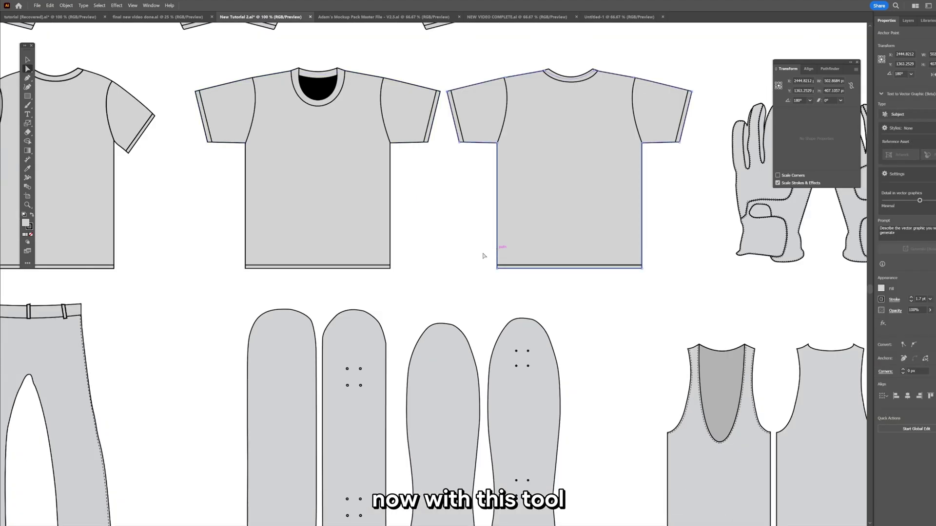
{"action": "left_click", "coordinate": [390, 267]}
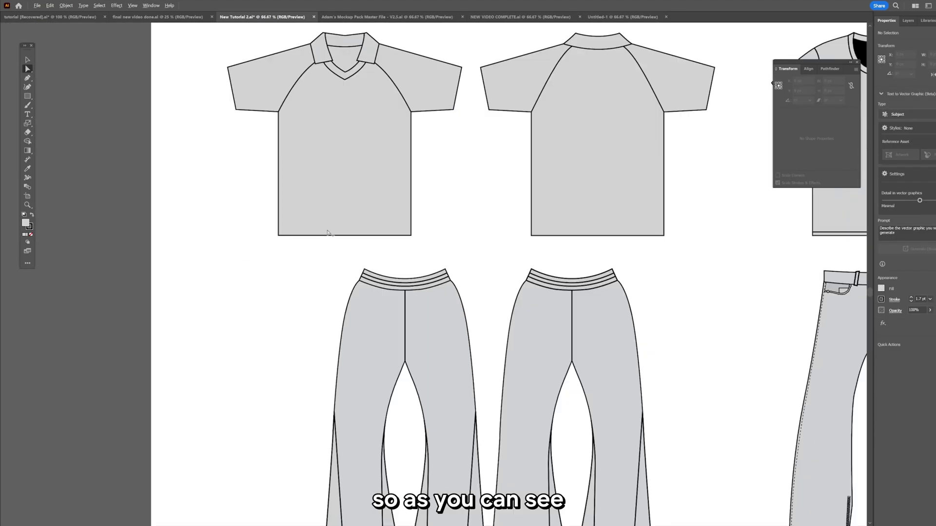
{"action": "scroll", "coordinate": [272, 314], "scroll_direction": "up", "scroll_amount": 3}
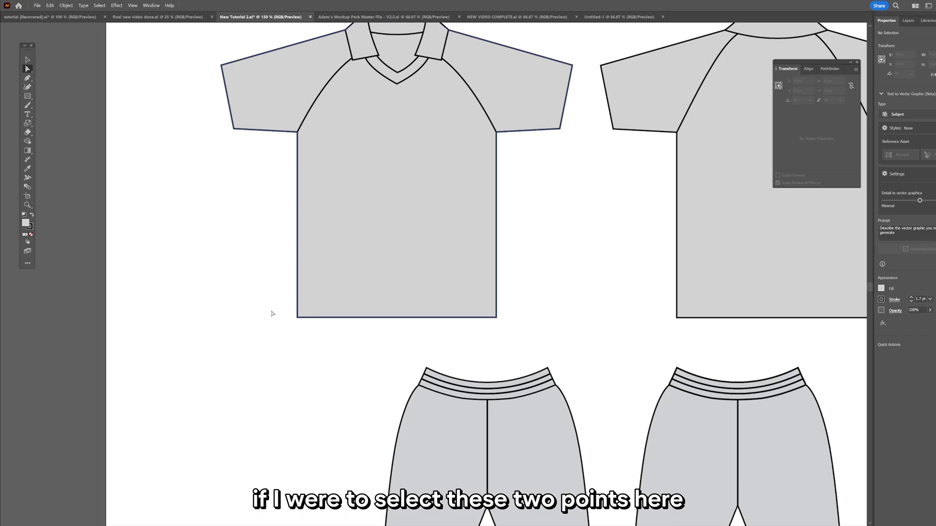
{"action": "left_click", "coordinate": [298, 318]}
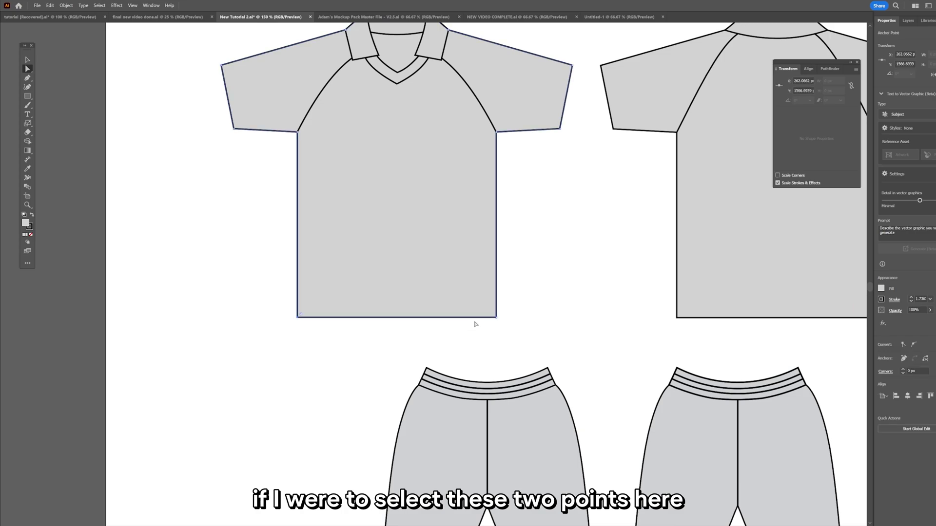
{"action": "left_click", "coordinate": [497, 318], "text": "shift"}
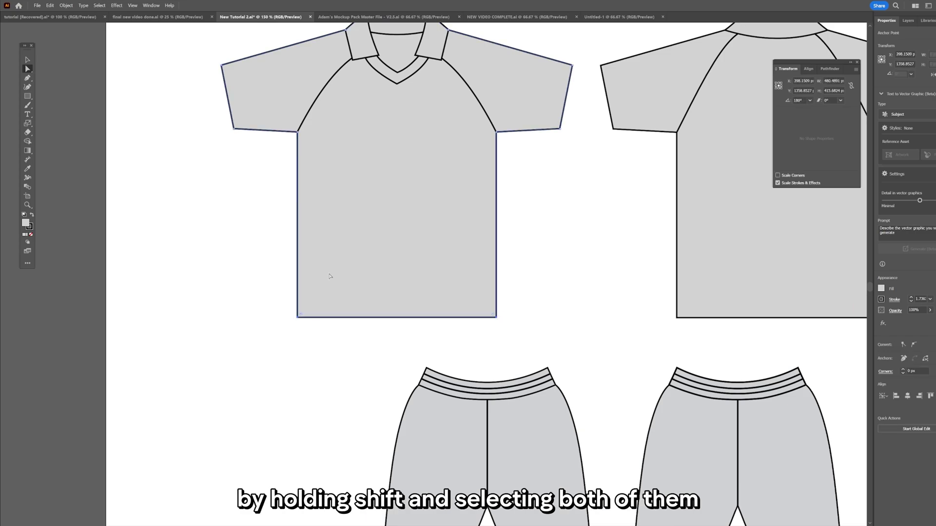
{"action": "scroll", "coordinate": [405, 359], "scroll_direction": "down", "scroll_amount": 1}
{"action": "left_click_drag", "start_coordinate": [407, 357], "coordinate": [407, 328]}
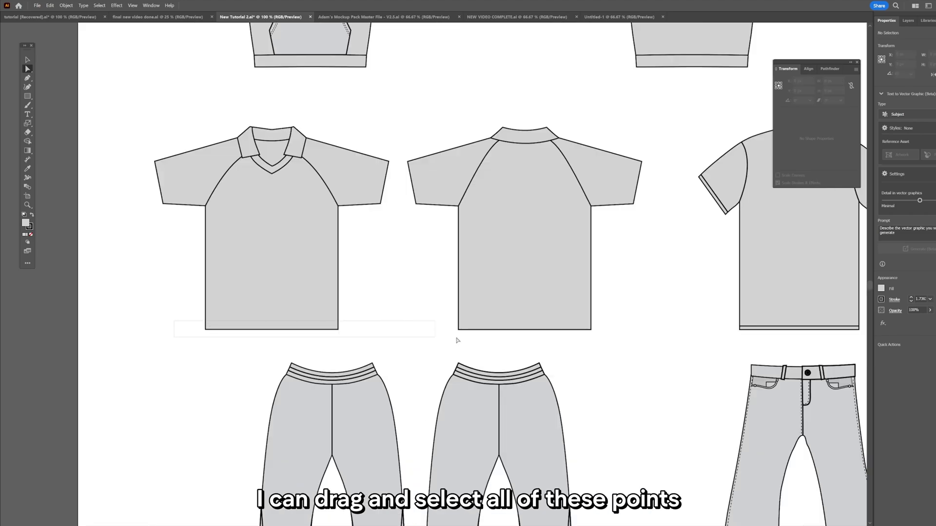
{"action": "left_click_drag", "start_coordinate": [614, 338], "coordinate": [588, 288]}
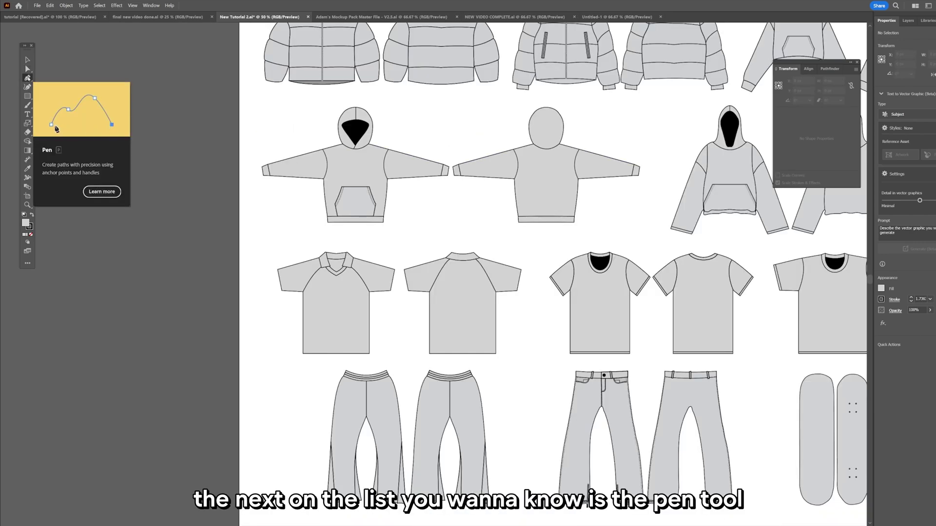
- Draw a closed, smoothly curved freeform shape with the Pen tool
{"action": "left_click", "coordinate": [28, 78]}
{"action": "scroll", "coordinate": [235, 274], "scroll_direction": "left", "scroll_amount": 5}
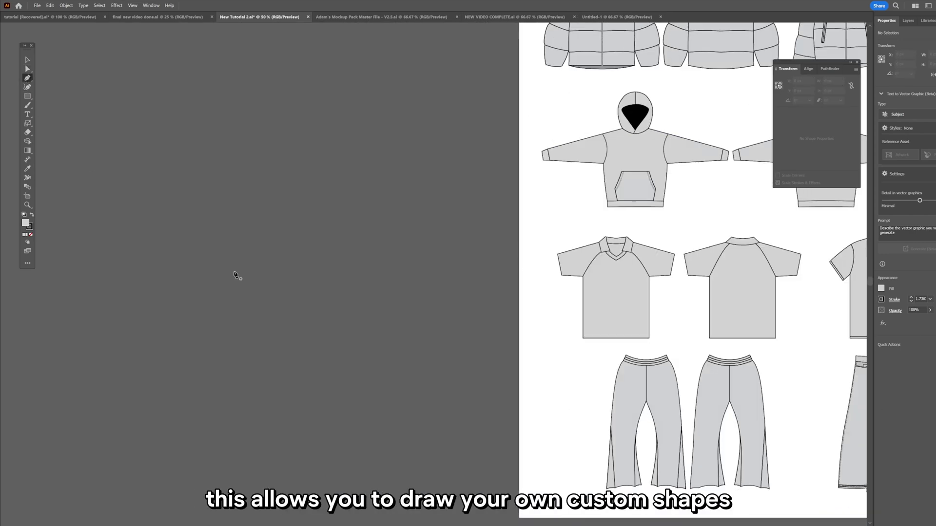
{"action": "left_click_drag", "start_coordinate": [239, 193], "coordinate": [284, 170]}
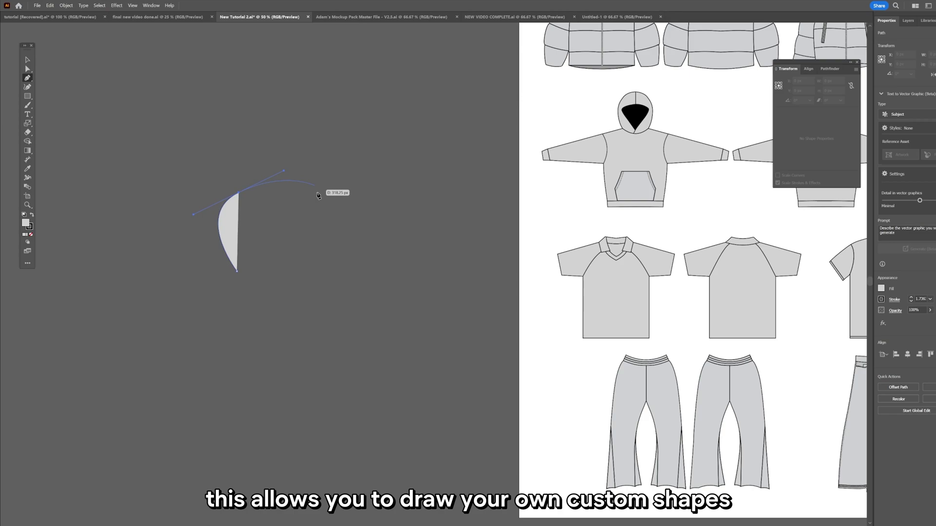
{"action": "left_click_drag", "start_coordinate": [316, 240], "coordinate": [347, 268]}
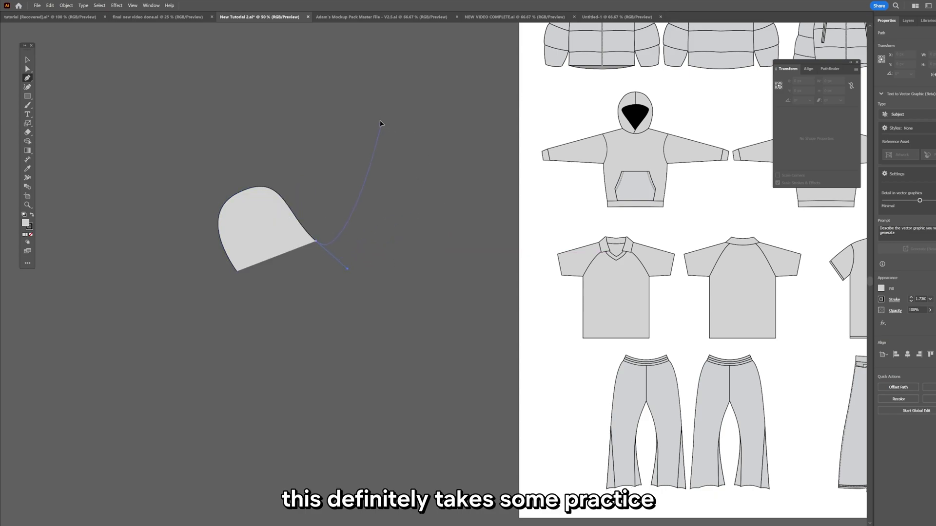
{"action": "left_click_drag", "start_coordinate": [381, 125], "coordinate": [260, 69]}
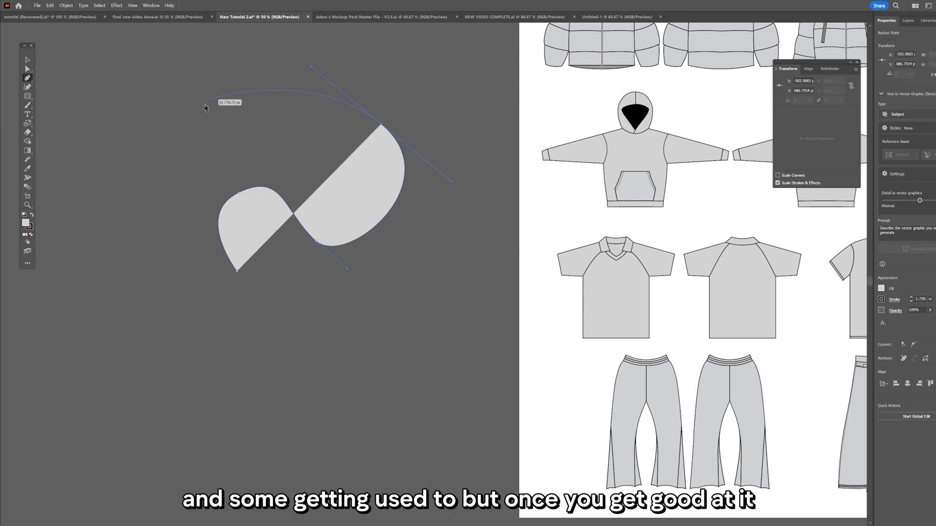
{"action": "left_click_drag", "start_coordinate": [187, 131], "coordinate": [259, 358]}
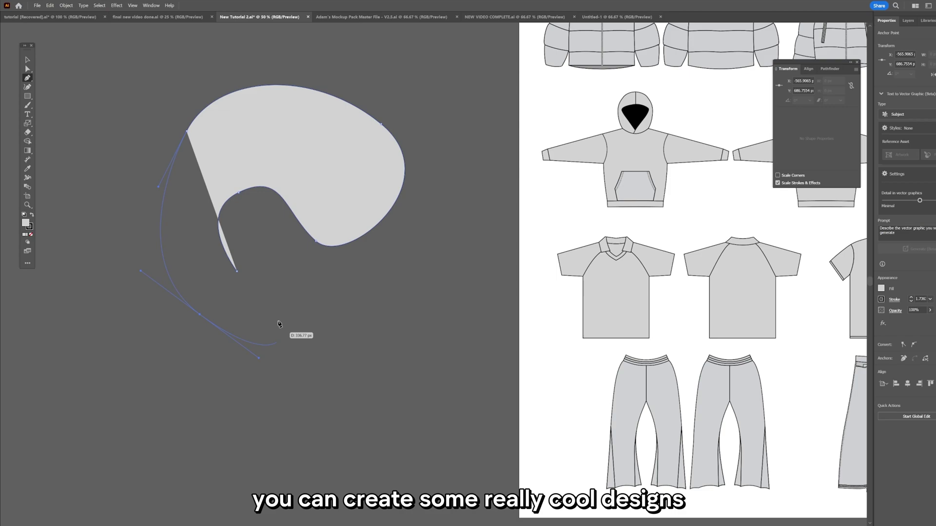
{"action": "left_click_drag", "start_coordinate": [238, 274], "coordinate": [253, 308]}
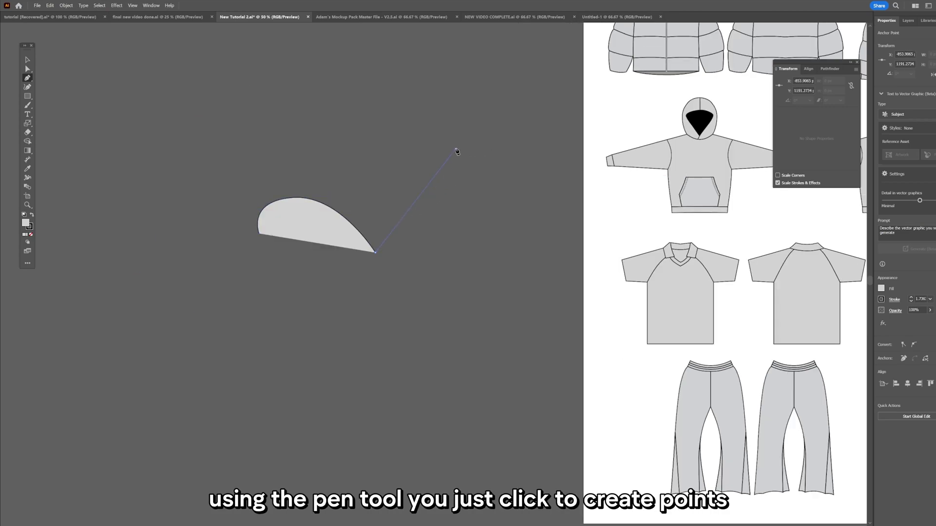
- Start a second shape with three corner points followed by a curved segment
{"action": "left_click", "coordinate": [456, 149]}
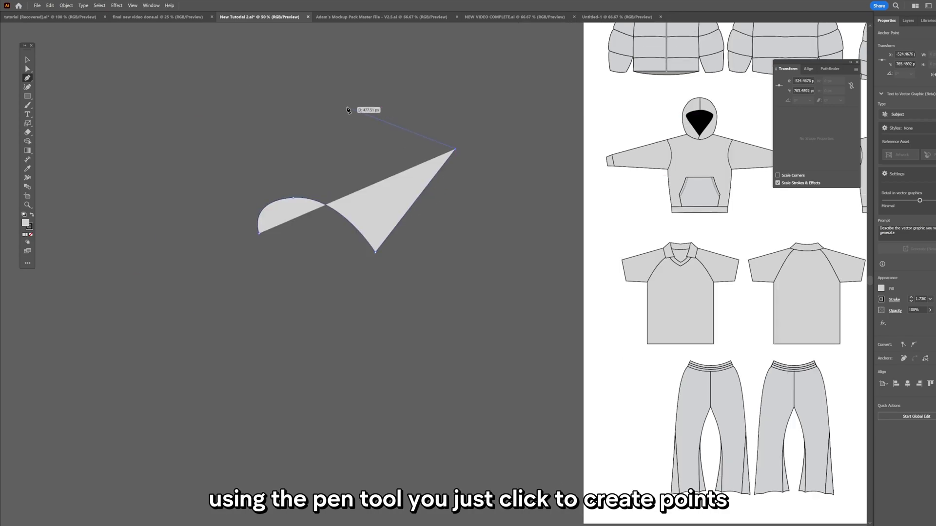
{"action": "left_click", "coordinate": [347, 107]}
{"action": "left_click", "coordinate": [183, 115]}
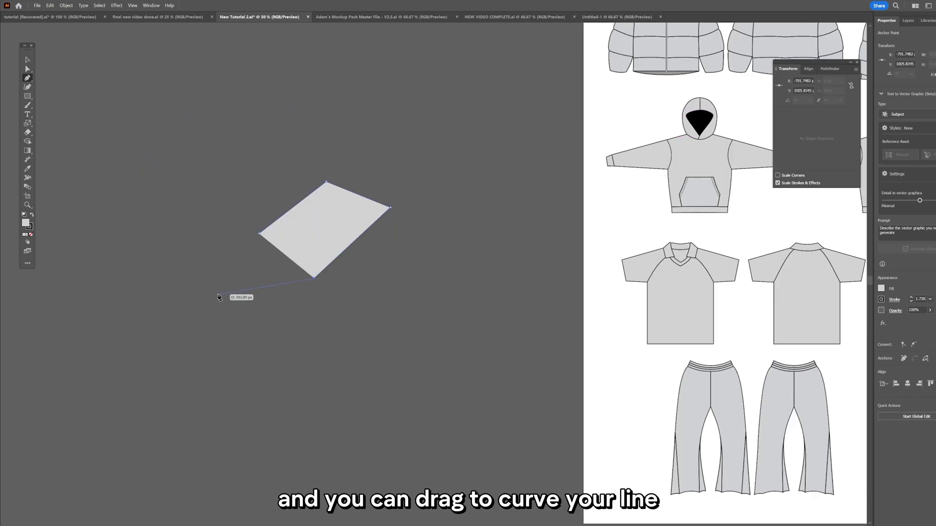
{"action": "left_click_drag", "start_coordinate": [219, 294], "coordinate": [209, 292]}
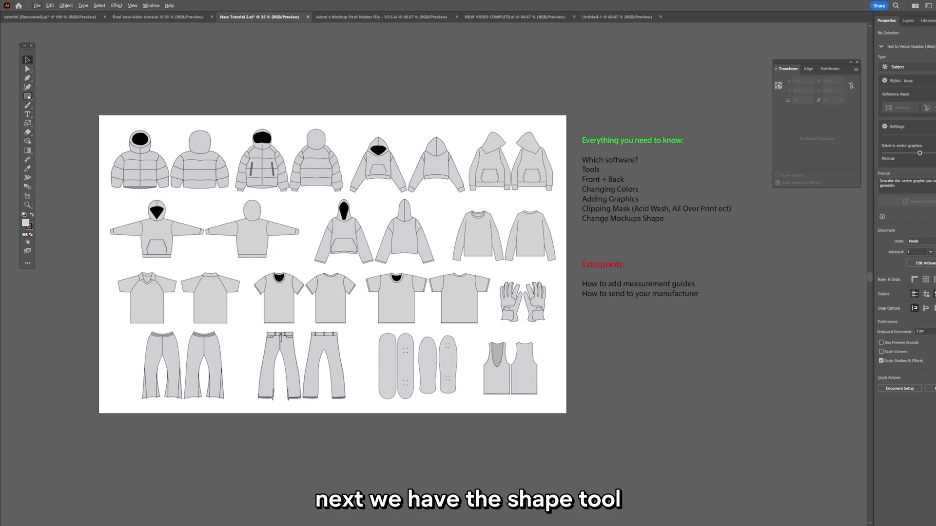
- Draw a star on the front polo's chest with the Star Tool and nudge it down-right
{"action": "left_click", "coordinate": [28, 97]}
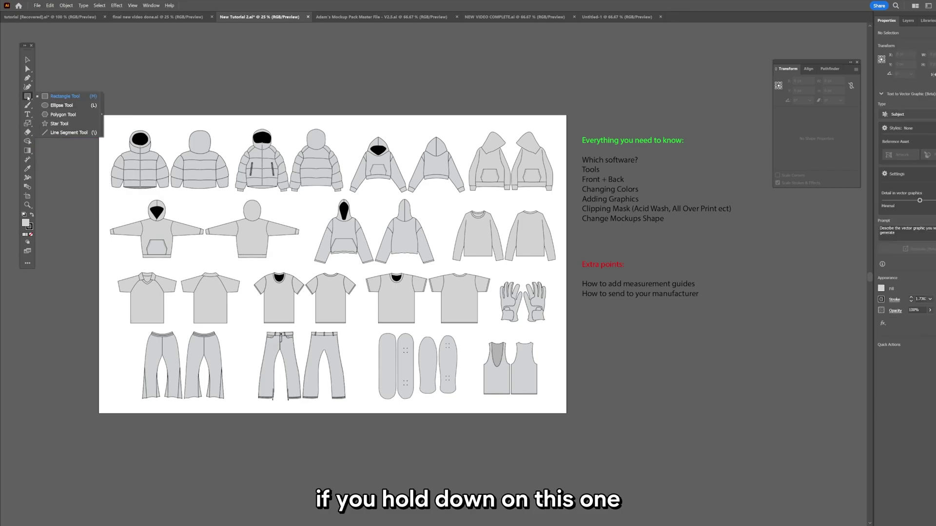
{"action": "left_click", "coordinate": [59, 123]}
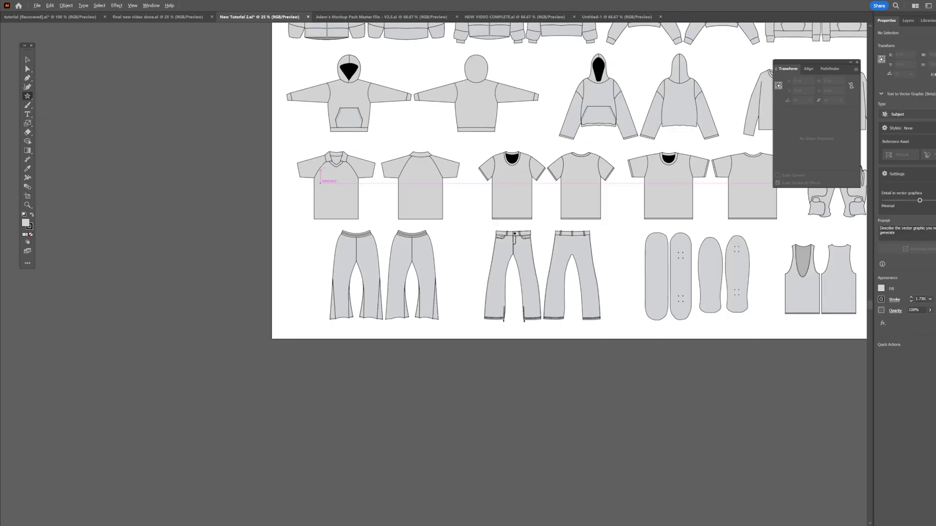
{"action": "scroll", "coordinate": [321, 170], "scroll_direction": "up", "scroll_amount": 6}
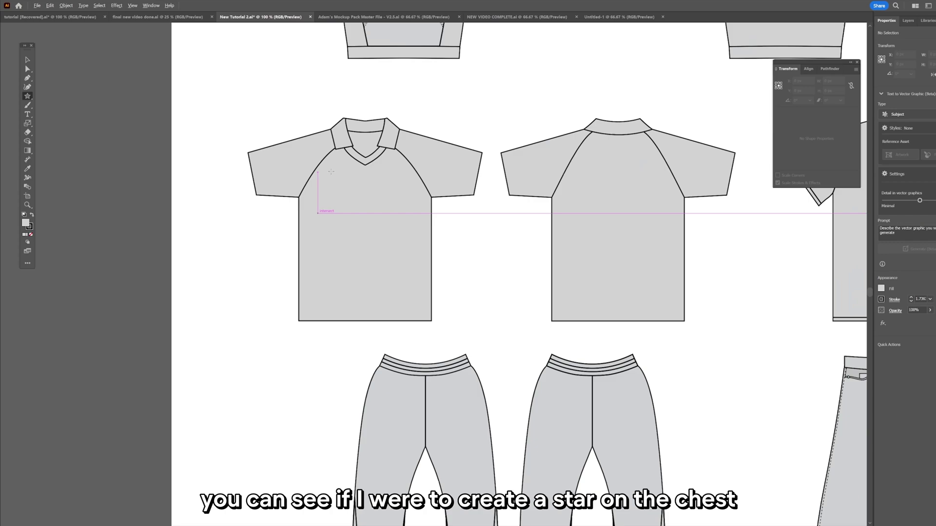
{"action": "scroll", "coordinate": [350, 185], "scroll_direction": "down", "scroll_amount": 1}
{"action": "left_click_drag", "start_coordinate": [418, 178], "coordinate": [450, 214]}
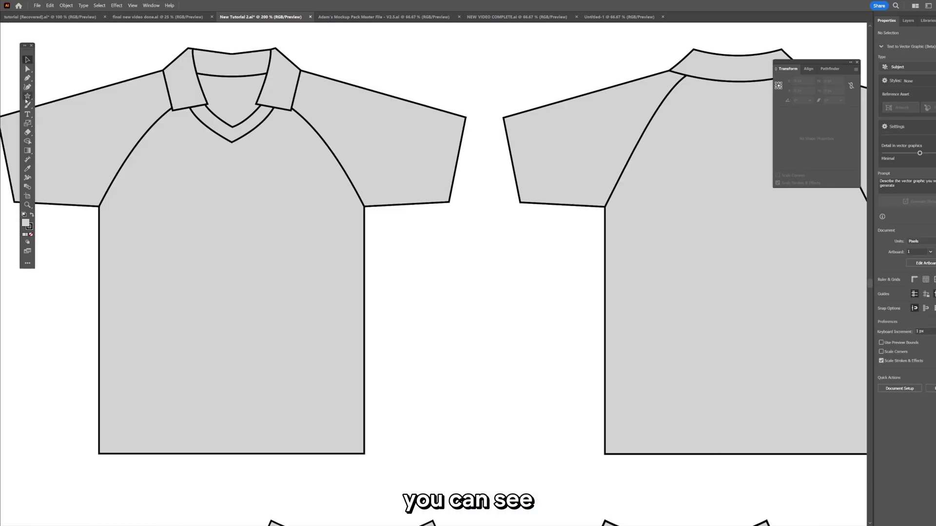
{"action": "left_click", "coordinate": [28, 97]}
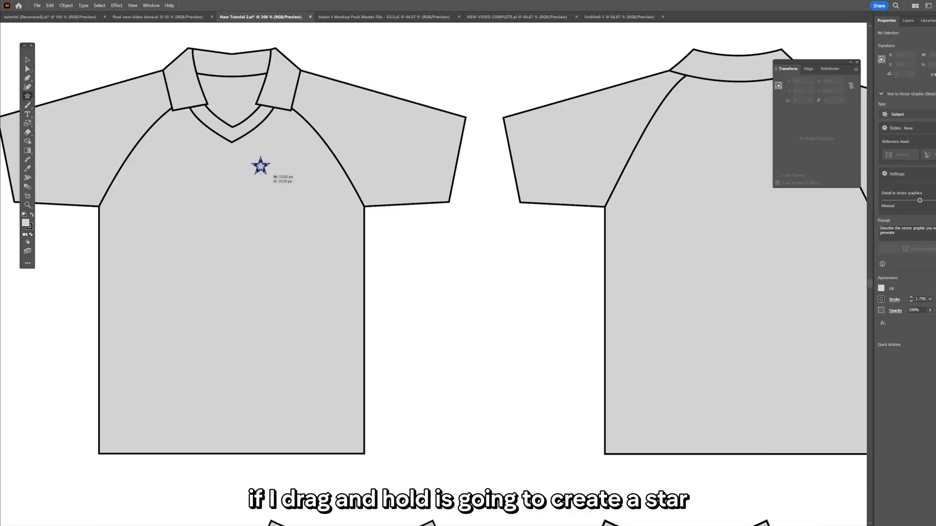
{"action": "left_click_drag", "start_coordinate": [267, 175], "coordinate": [288, 208]}
{"action": "left_click", "coordinate": [27, 59]}
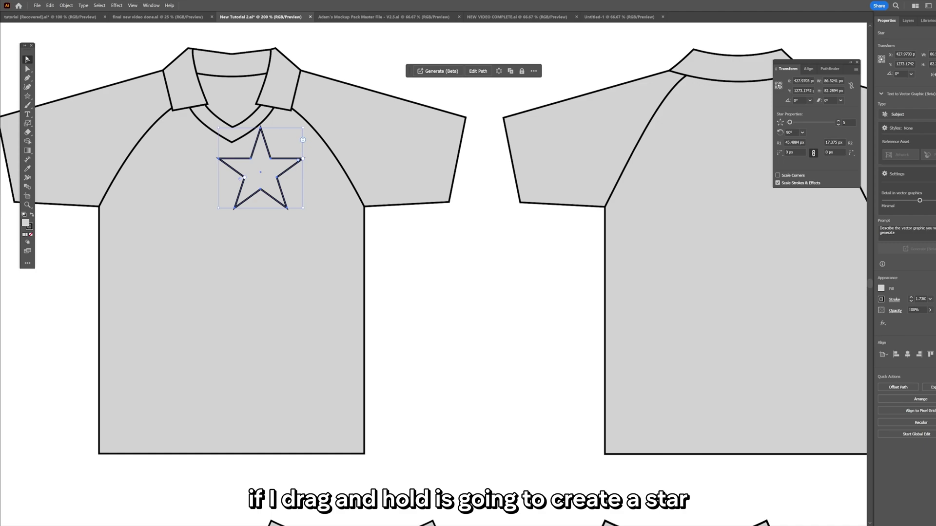
{"action": "left_click_drag", "start_coordinate": [259, 158], "coordinate": [284, 180]}
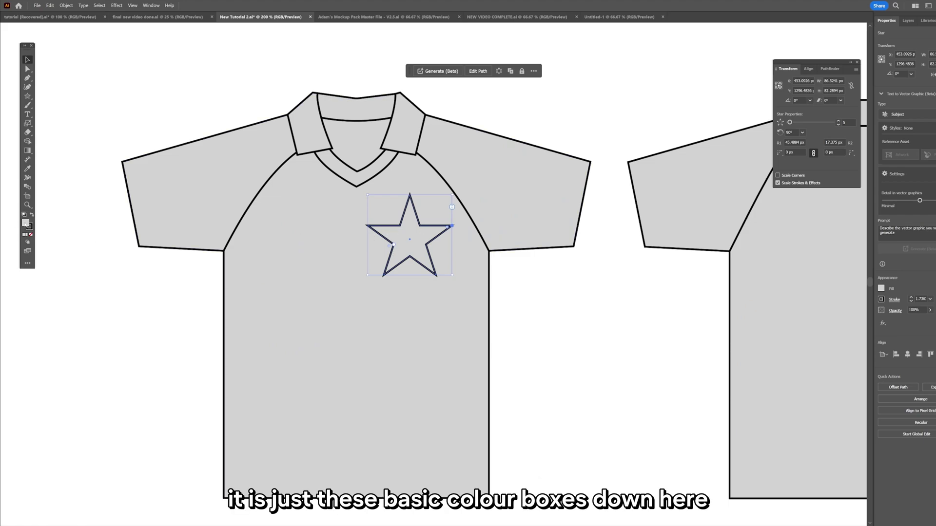
- Fill the star red using the Color Picker
{"action": "double_click", "coordinate": [25, 222]}
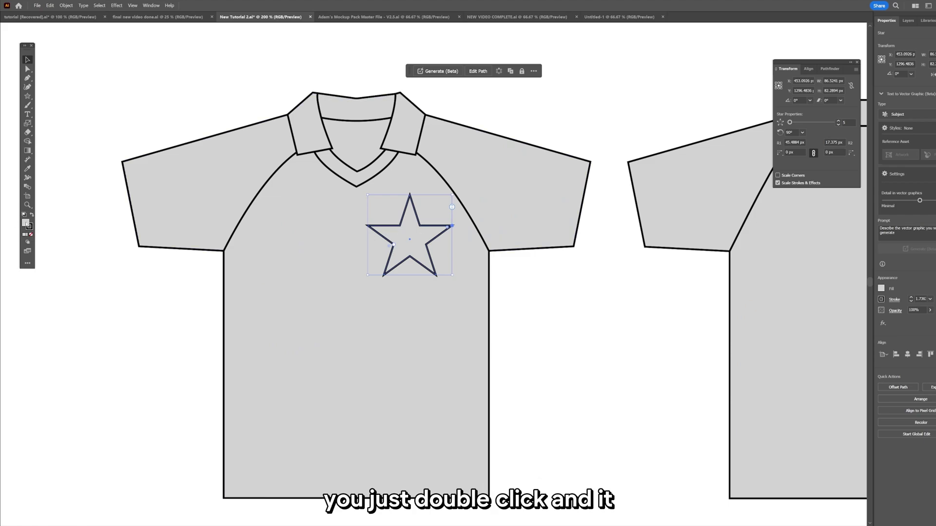
{"action": "left_click", "coordinate": [568, 340]}
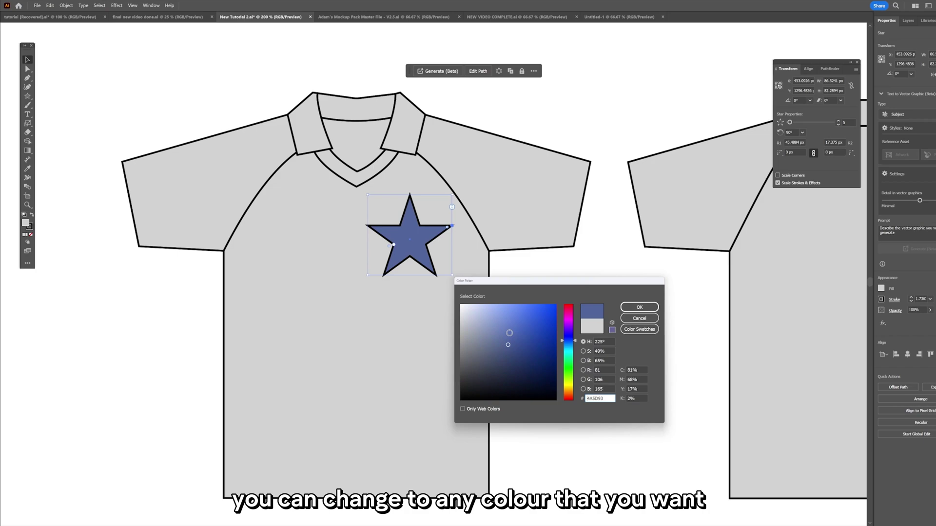
{"action": "left_click_drag", "start_coordinate": [536, 317], "coordinate": [577, 277]}
{"action": "left_click_drag", "start_coordinate": [562, 343], "coordinate": [562, 369]}
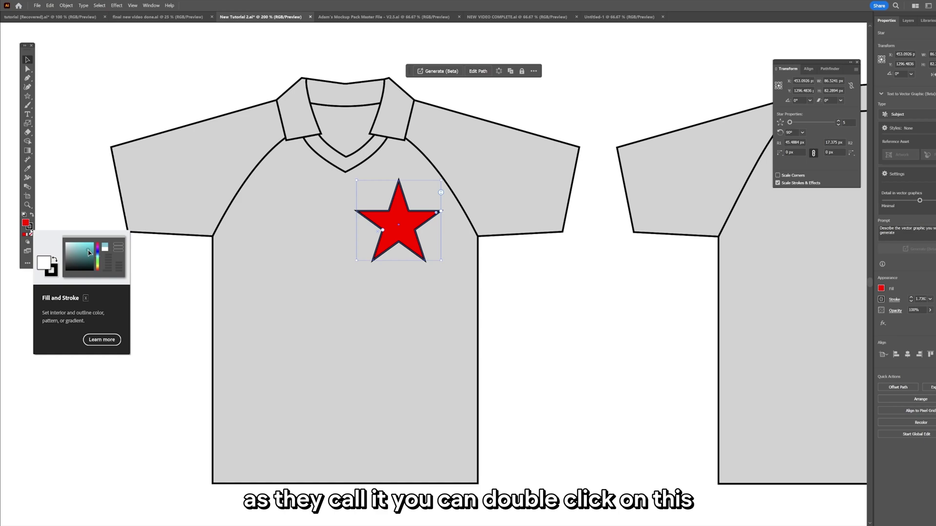
- Keep the star's outline black and reduce its stroke weight to 1 pt
{"action": "double_click", "coordinate": [31, 228]}
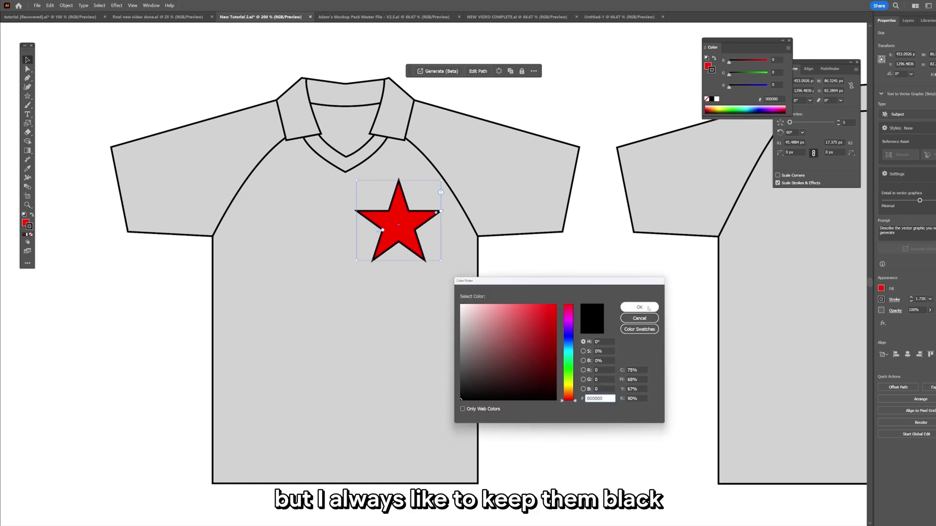
{"action": "left_click", "coordinate": [639, 307]}
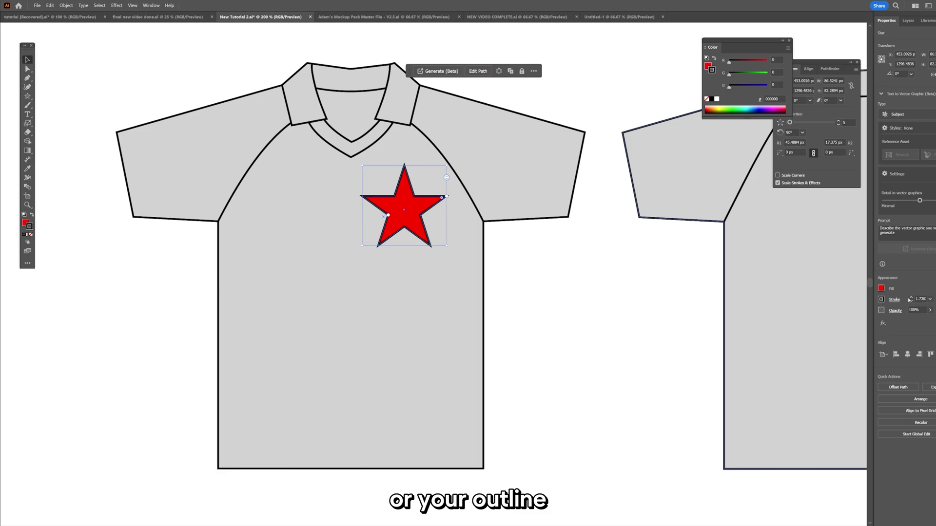
{"action": "left_click", "coordinate": [910, 301]}
{"action": "left_click", "coordinate": [468, 211]}
{"action": "scroll", "coordinate": [468, 211], "scroll_direction": "up", "scroll_amount": 2}
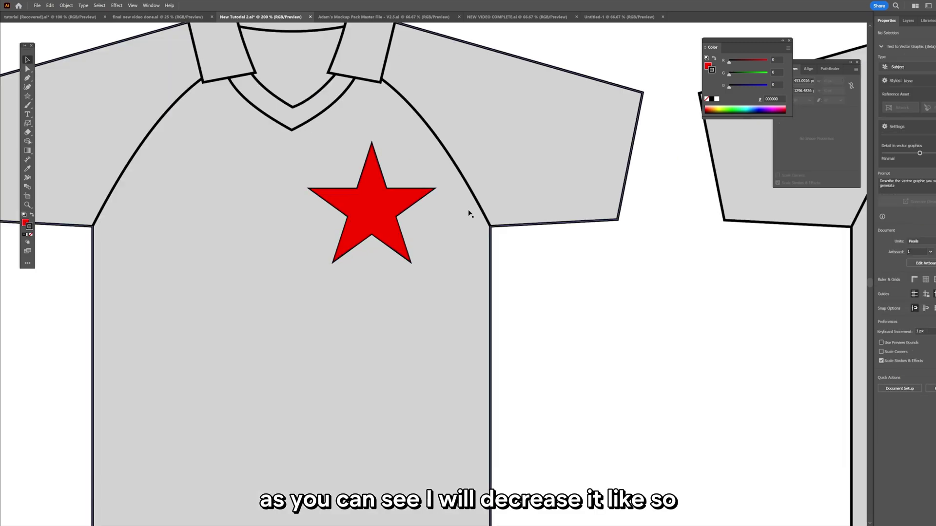
{"action": "left_click", "coordinate": [356, 204]}
{"action": "key", "text": "ctrl+minus"}
{"action": "left_click", "coordinate": [911, 301]}
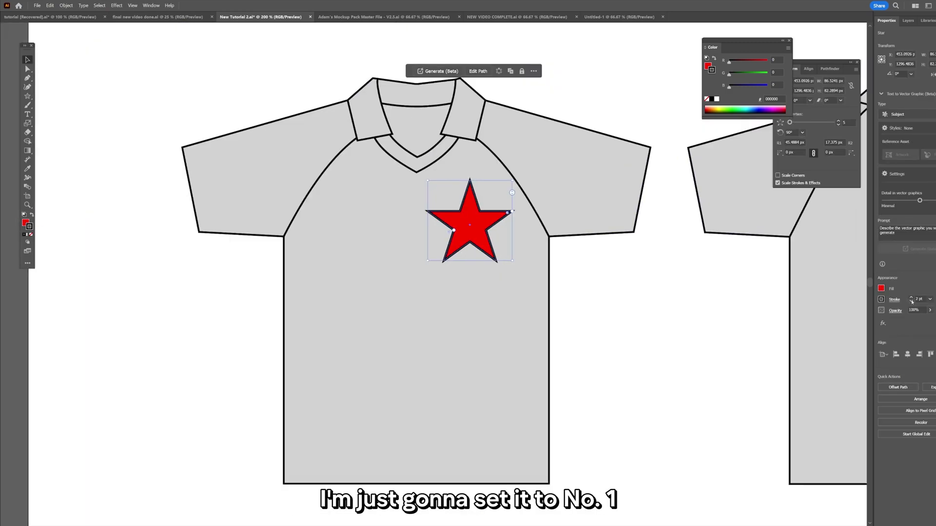
{"action": "left_click", "coordinate": [710, 318]}
- Add the ADAMS brand lettering on the long-sleeve shirt's chest and enlarge it
{"action": "scroll", "coordinate": [112, 293], "scroll_direction": "down", "scroll_amount": 4}
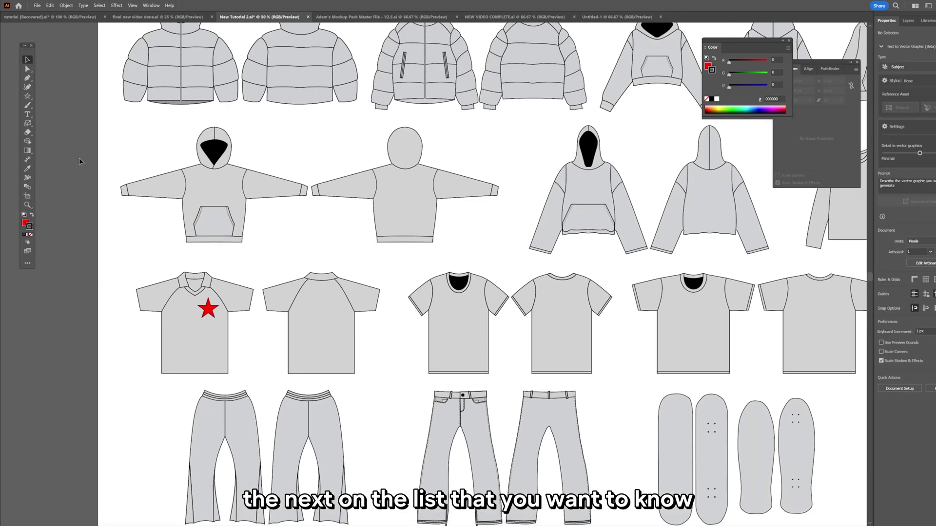
{"action": "left_click", "coordinate": [28, 115]}
{"action": "scroll", "coordinate": [138, 129], "scroll_direction": "down", "scroll_amount": 2}
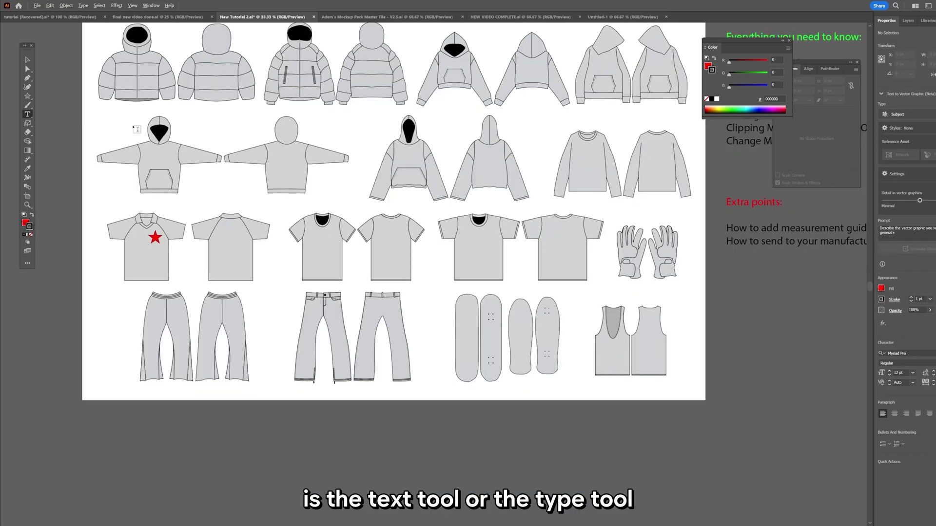
{"action": "scroll", "coordinate": [334, 247], "scroll_direction": "up", "scroll_amount": 6}
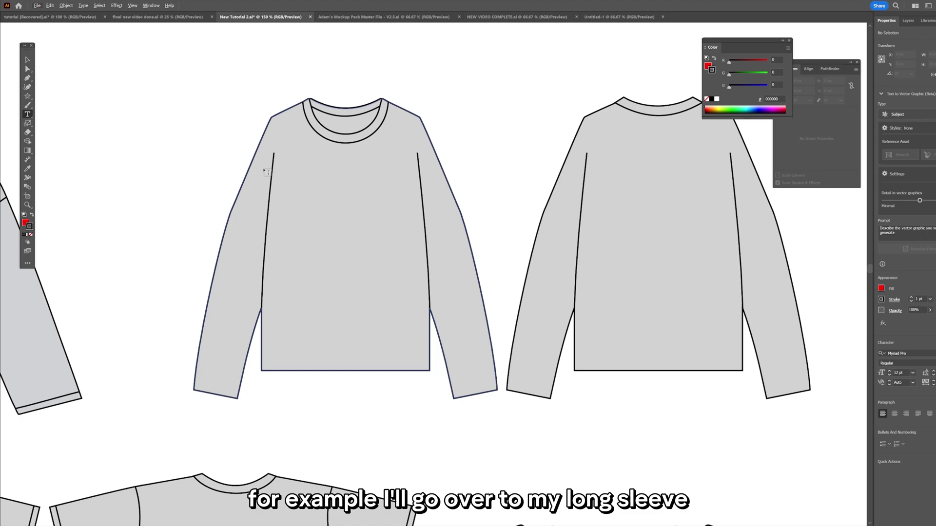
{"action": "left_click", "coordinate": [216, 181]}
{"action": "type", "text": "ADAMS"}
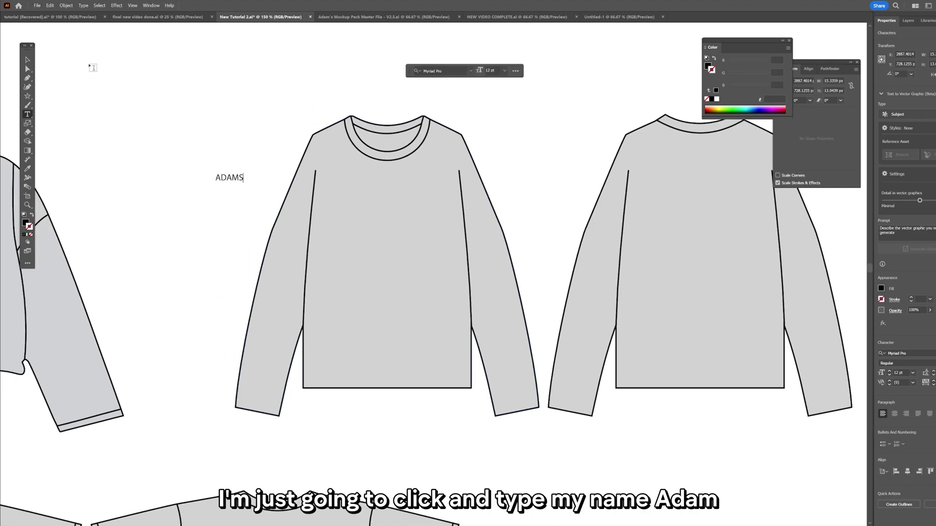
{"action": "key", "text": "Escape"}
{"action": "left_click_drag", "start_coordinate": [243, 182], "coordinate": [418, 214]}
- Set the lettering in Jersey M54 at about 58 pt with slightly wider letter spacing
{"action": "scroll", "coordinate": [537, 195], "scroll_direction": "right", "scroll_amount": 2}
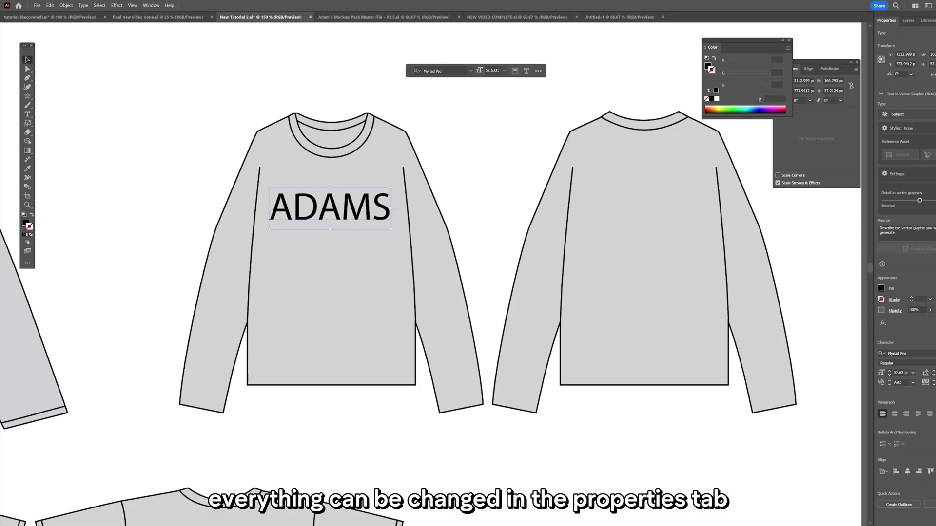
{"action": "left_click", "coordinate": [897, 353]}
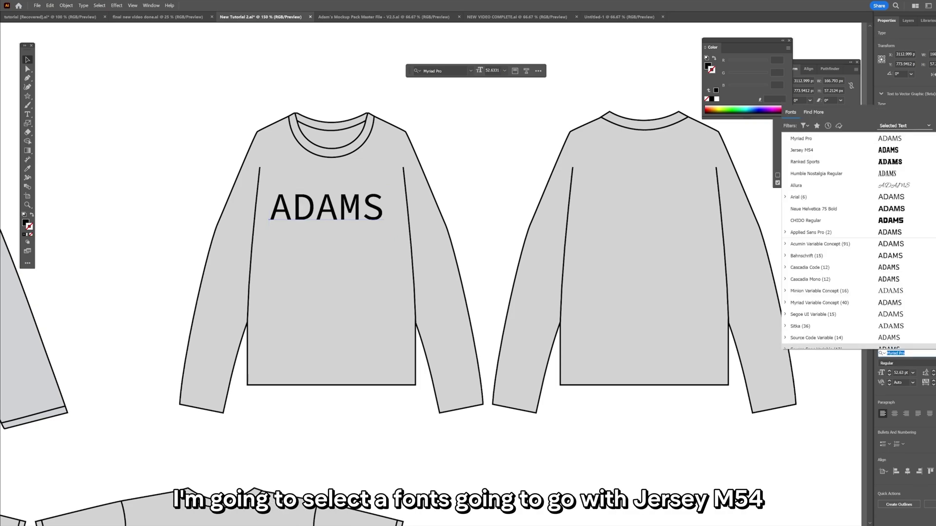
{"action": "left_click", "coordinate": [868, 150]}
{"action": "left_click_drag", "start_coordinate": [371, 213], "coordinate": [389, 222]}
{"action": "key", "text": "alt+Right"}
{"action": "key", "text": "alt+Right"}
{"action": "key", "text": "alt+Right"}
{"action": "key", "text": "alt+Right"}
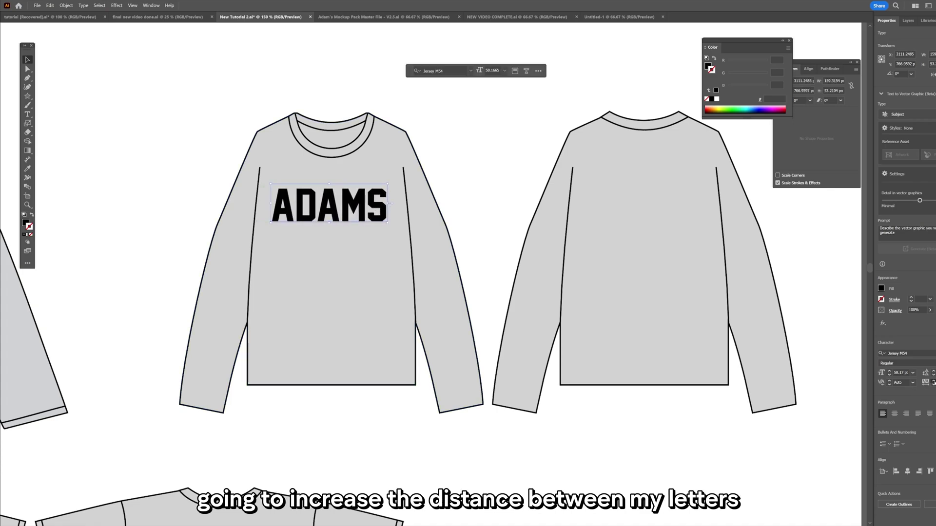
{"action": "key", "text": "alt+Right"}
{"action": "key", "text": "alt+Right"}
{"action": "key", "text": "alt+Right"}
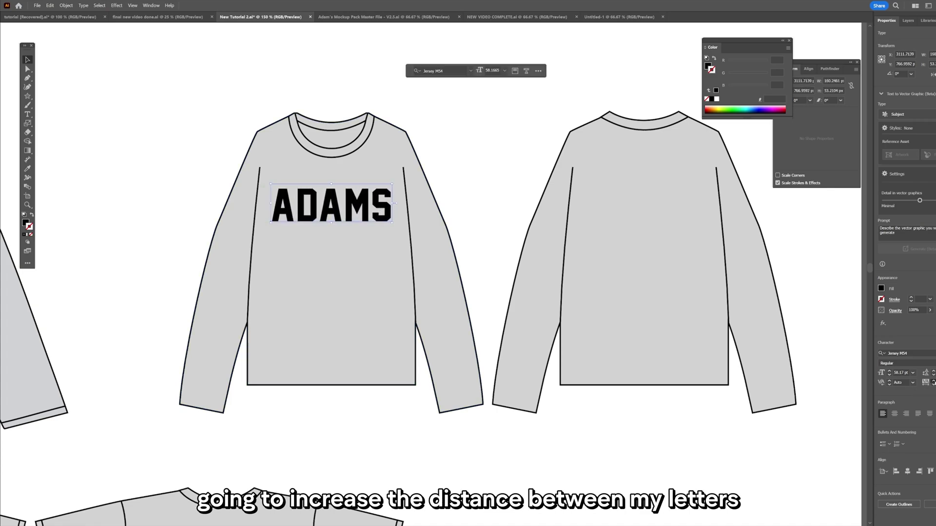
- Duplicate the ADAMS lettering directly below itself and change the copy's text to WRLD
{"action": "key", "text": "ctrl+="}
{"action": "key", "text": "ctrl+shift+a"}
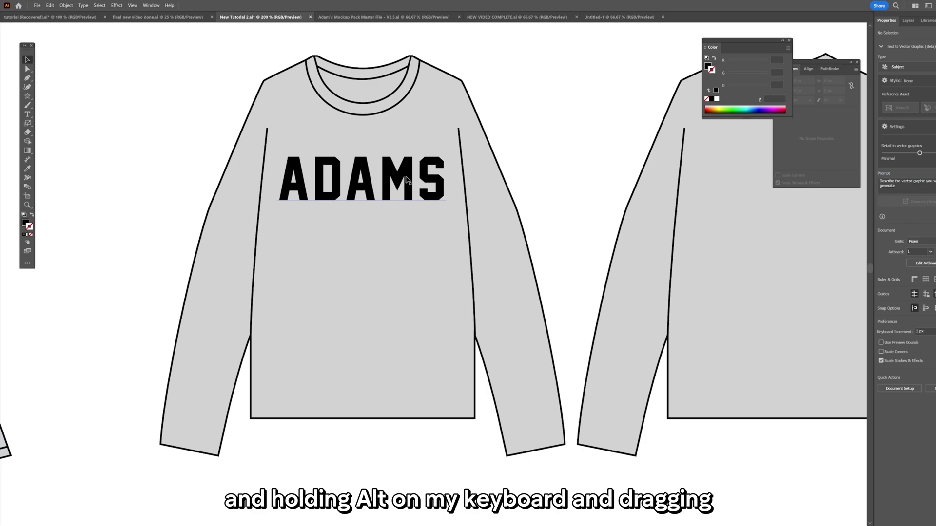
{"action": "left_click_drag", "start_coordinate": [408, 164], "coordinate": [418, 277]}
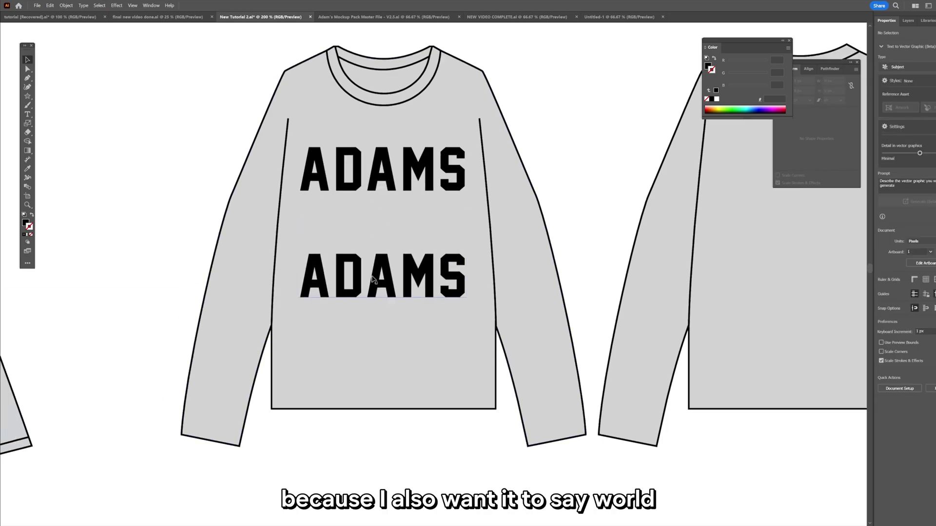
{"action": "double_click", "coordinate": [372, 274]}
{"action": "key", "text": "ctrl+a"}
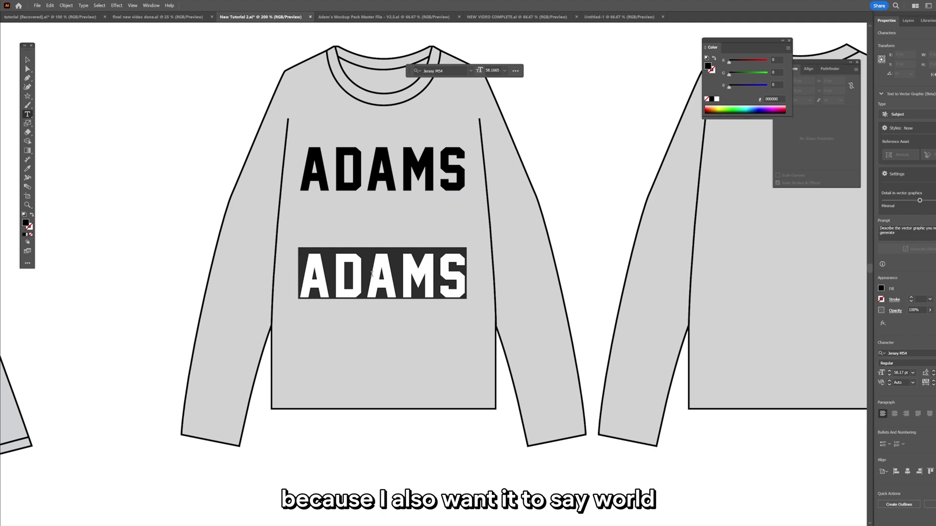
{"action": "type", "text": "WRLD"}
{"action": "key", "text": "Escape"}
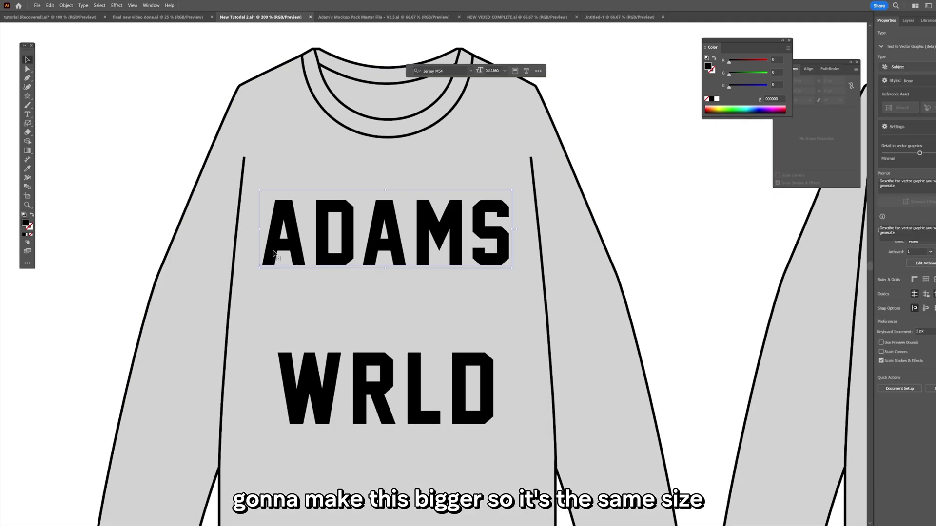
{"action": "left_click", "coordinate": [502, 246]}
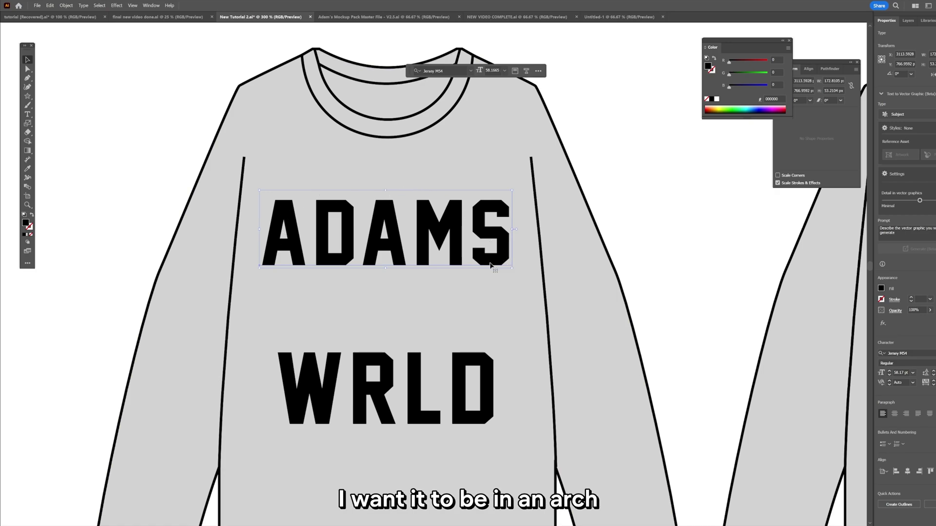
{"action": "scroll", "coordinate": [359, 167], "scroll_direction": "down", "scroll_amount": 1}
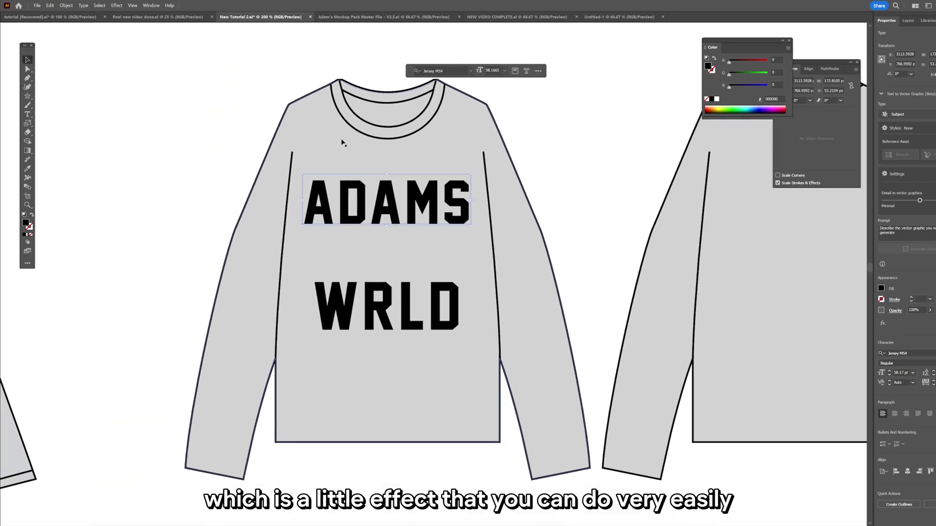
- Apply an Arch warp with a 35% bend to the ADAMS lettering
{"action": "left_click", "coordinate": [115, 5]}
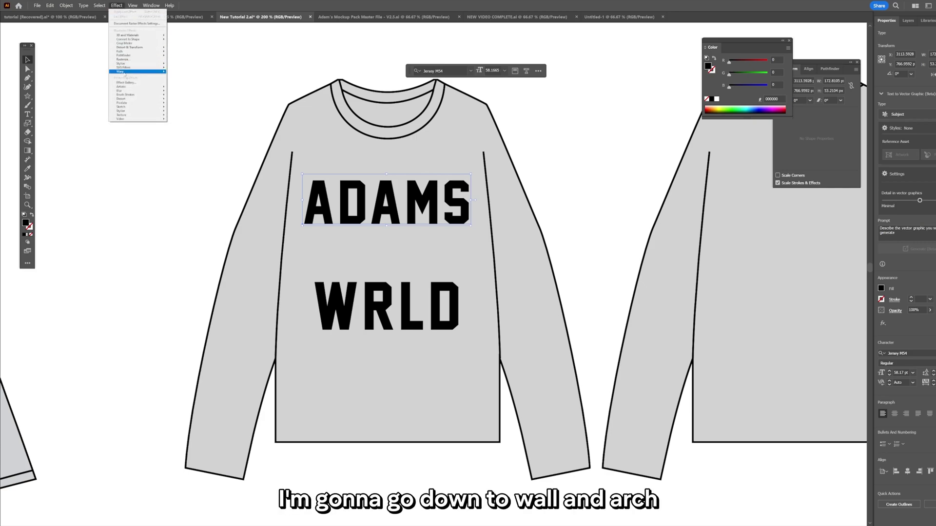
{"action": "mouse_move", "coordinate": [125, 74]}
{"action": "left_click", "coordinate": [180, 89]}
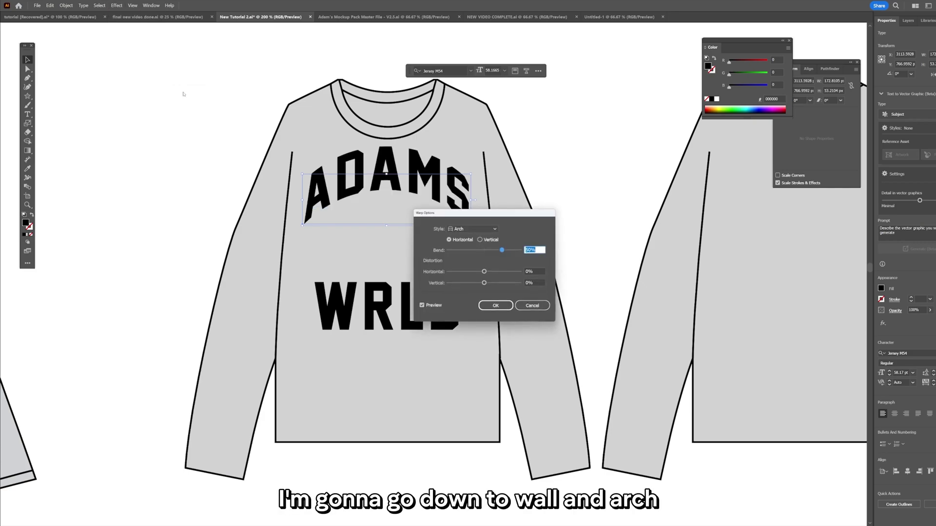
{"action": "left_click_drag", "start_coordinate": [438, 218], "coordinate": [573, 211]}
{"action": "left_click_drag", "start_coordinate": [631, 243], "coordinate": [627, 242]}
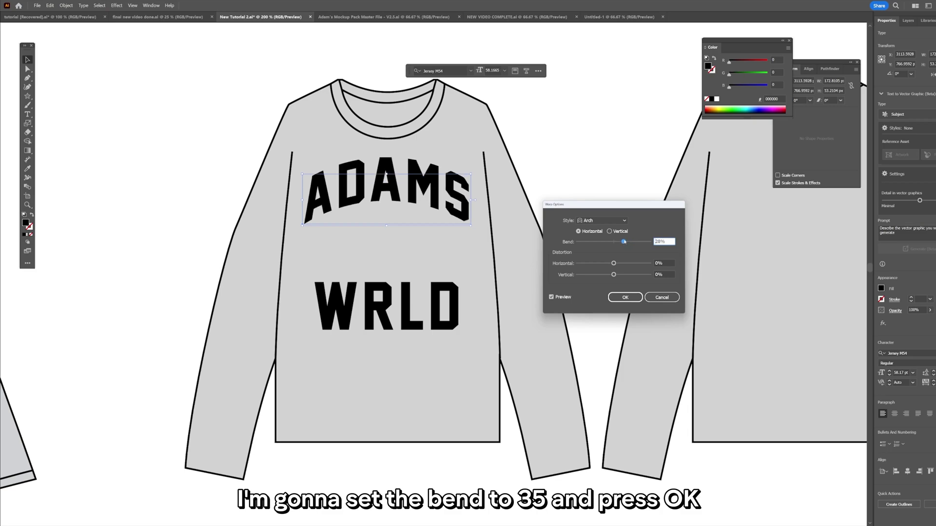
{"action": "left_click", "coordinate": [625, 297]}
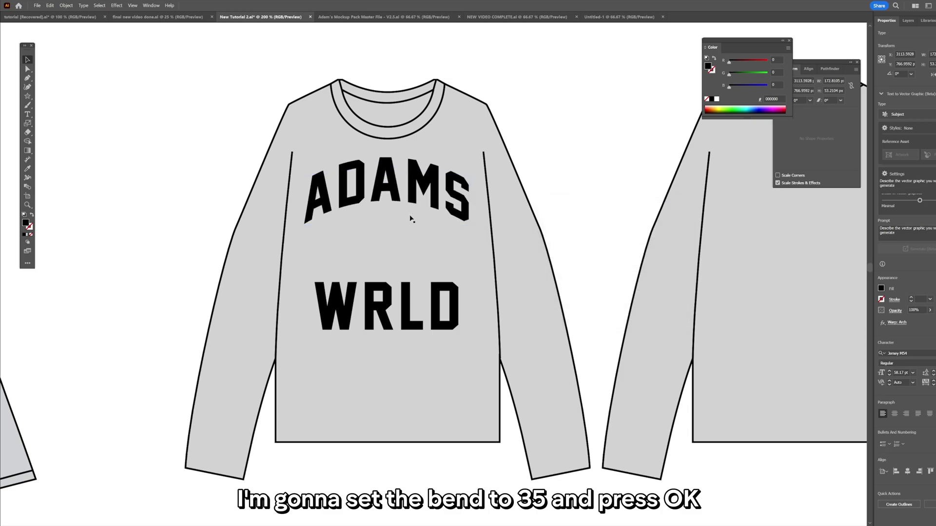
- Draw a black rectangle centred between ADAMS and WRLD on the sweatshirt
{"action": "left_click", "coordinate": [94, 92]}
{"action": "key", "text": "ctrl+minus"}
{"action": "left_click_drag", "start_coordinate": [94, 93], "coordinate": [35, 59]}
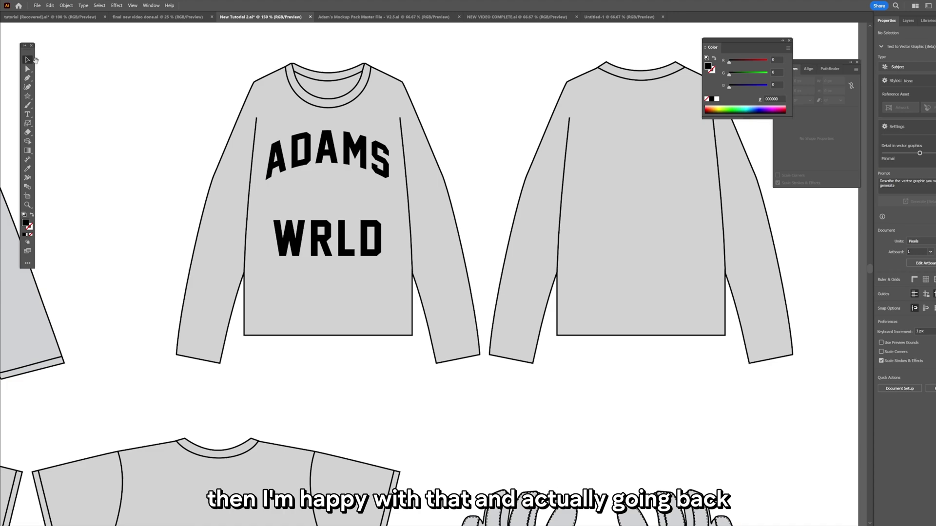
{"action": "key", "text": "ctrl+plus"}
{"action": "right_click", "coordinate": [27, 96]}
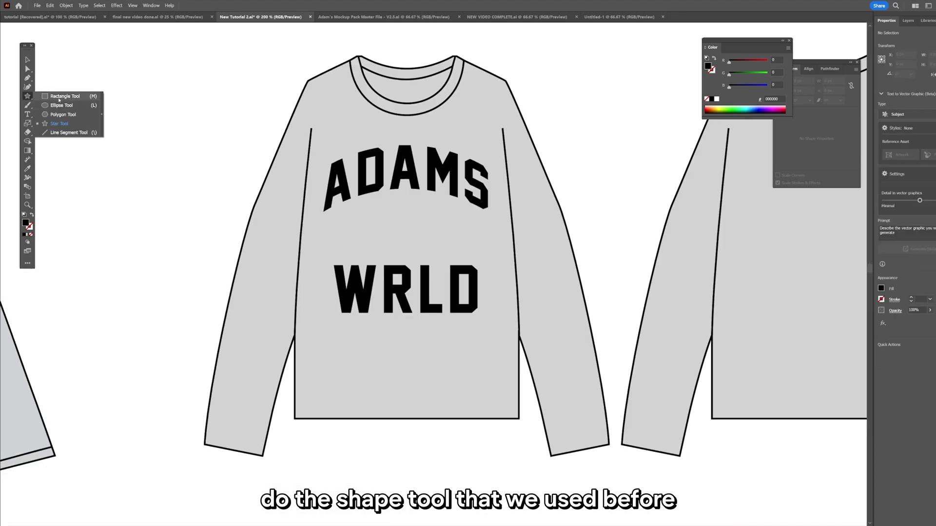
{"action": "left_click", "coordinate": [58, 97]}
{"action": "key", "text": "ctrl+plus"}
{"action": "left_click_drag", "start_coordinate": [327, 191], "coordinate": [492, 258]}
{"action": "key", "text": "v"}
{"action": "left_click_drag", "start_coordinate": [376, 209], "coordinate": [375, 210]}
{"action": "left_click_drag", "start_coordinate": [410, 236], "coordinate": [399, 210]}
- Round the rectangle's corners fully into a pill and move the pill and lettering up slightly
{"action": "key", "text": "ctrl+plus"}
{"action": "key", "text": "ctrl+plus"}
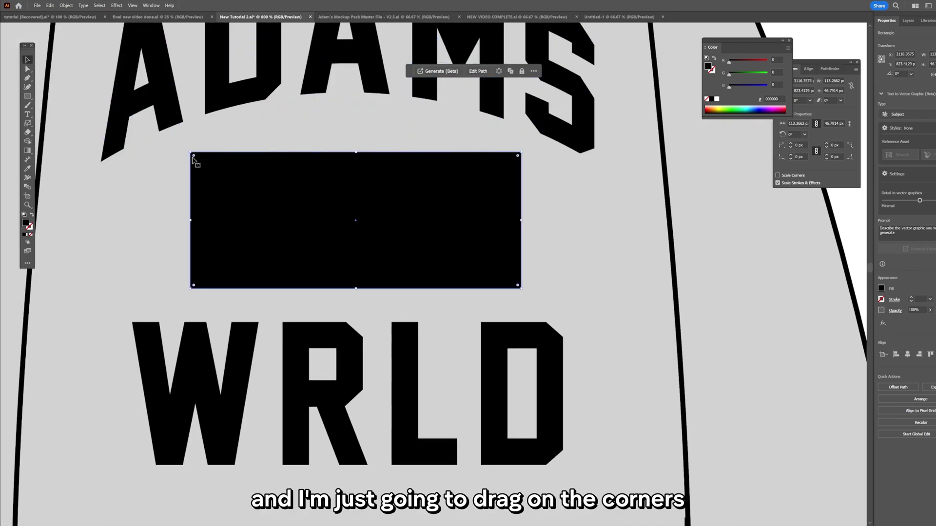
{"action": "scroll", "coordinate": [193, 158], "scroll_direction": "up", "scroll_amount": 1}
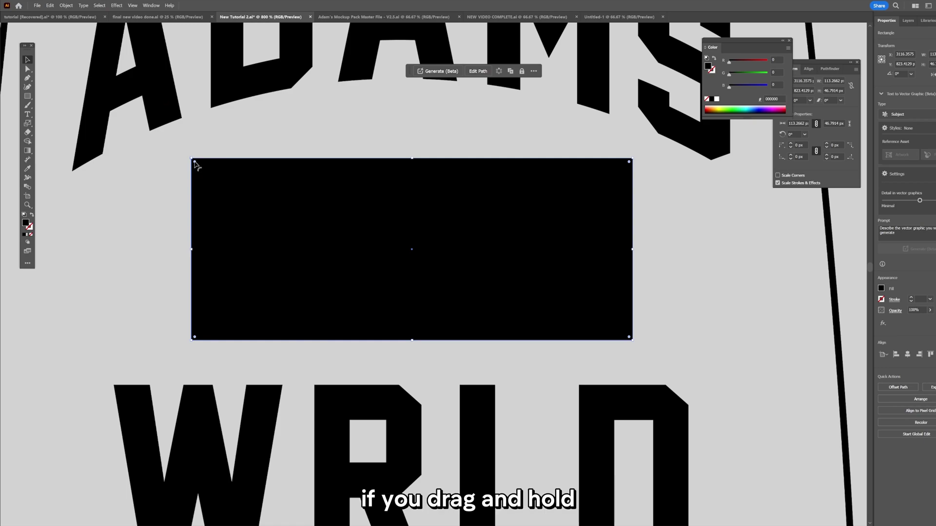
{"action": "left_click_drag", "start_coordinate": [195, 164], "coordinate": [276, 222]}
{"action": "double_click", "coordinate": [127, 182]}
{"action": "key", "text": "ctrl+minus"}
{"action": "key", "text": "ctrl+minus"}
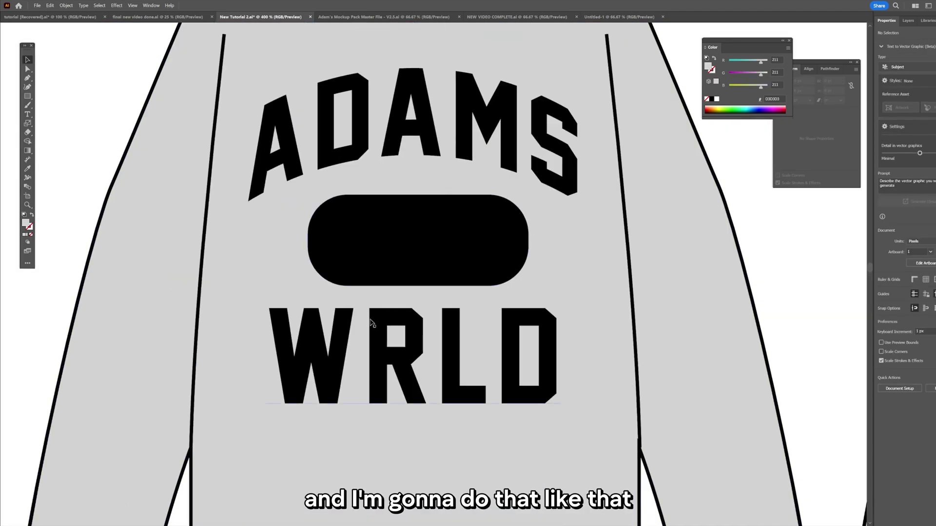
{"action": "left_click_drag", "start_coordinate": [396, 247], "coordinate": [408, 243]}
- Fit the artboard in view and paste the blue-and-white reference shirt photo onto the sheet
{"action": "key", "text": "ctrl+1"}
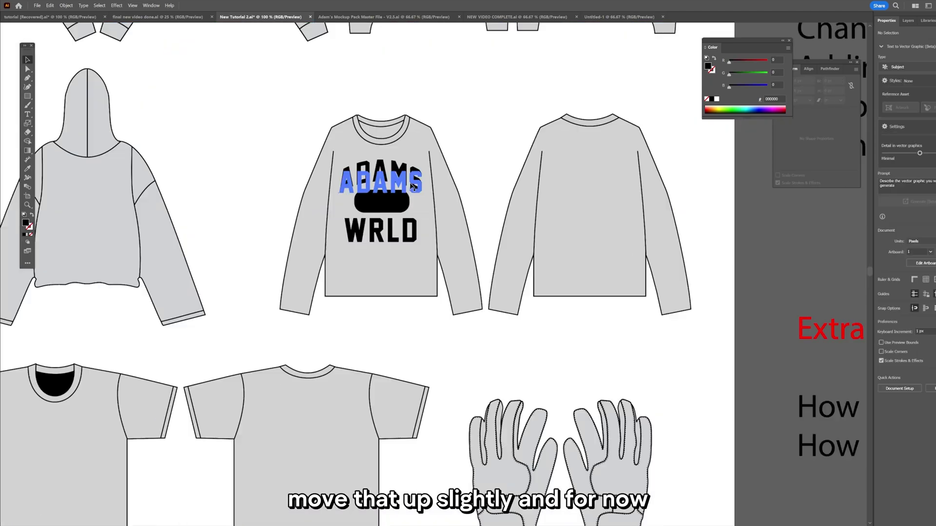
{"action": "left_click", "coordinate": [353, 171]}
{"action": "key", "text": "ctrl+0"}
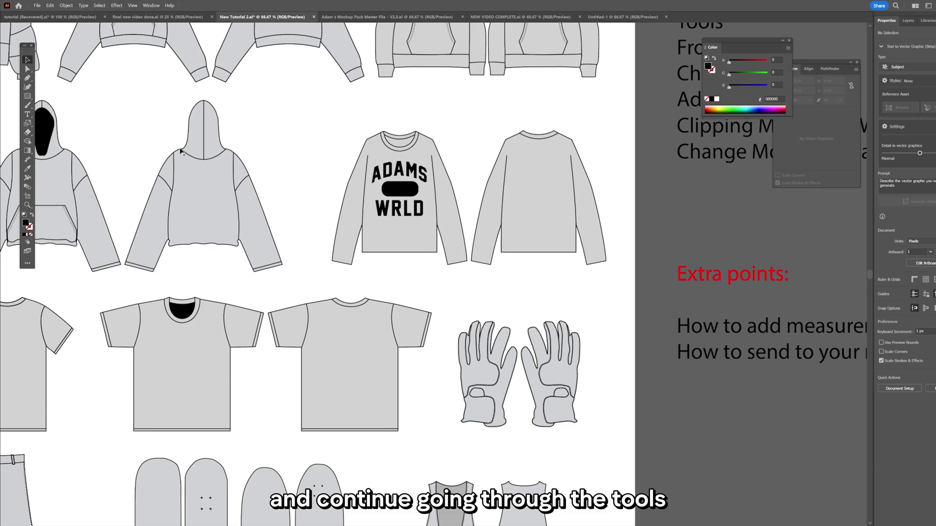
{"action": "scroll", "coordinate": [71, 125], "scroll_direction": "up", "scroll_amount": 1}
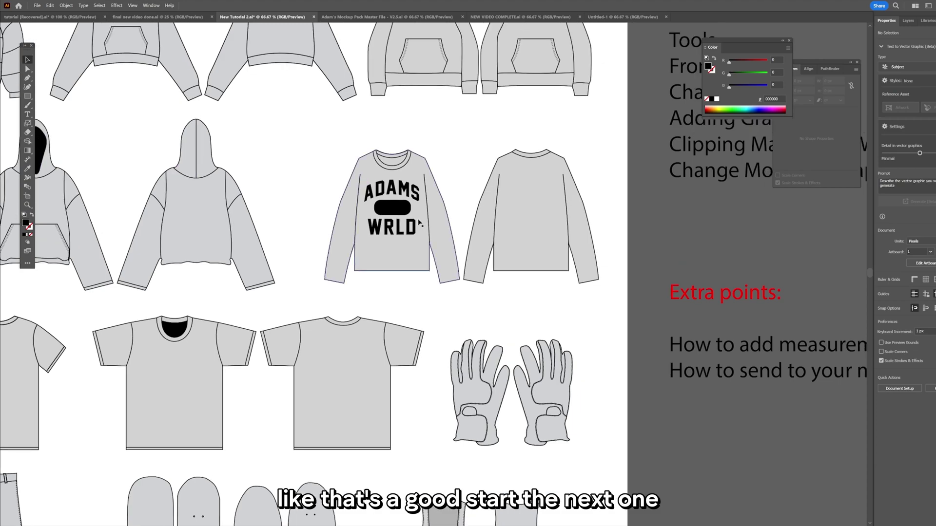
{"action": "key", "text": "ctrl+0"}
{"action": "key", "text": "i"}
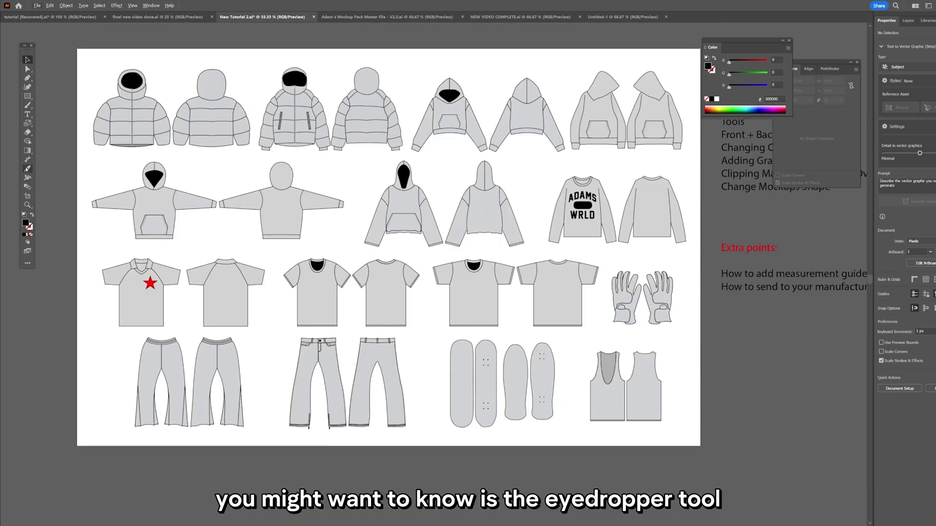
{"action": "left_click", "coordinate": [28, 171]}
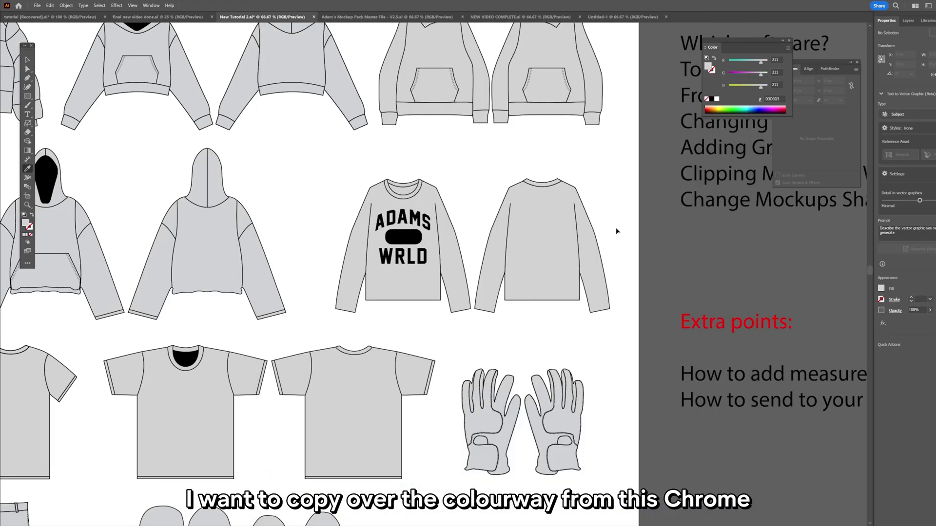
{"action": "key", "text": "ctrl+v"}
{"action": "key", "text": "ctrl+minus"}
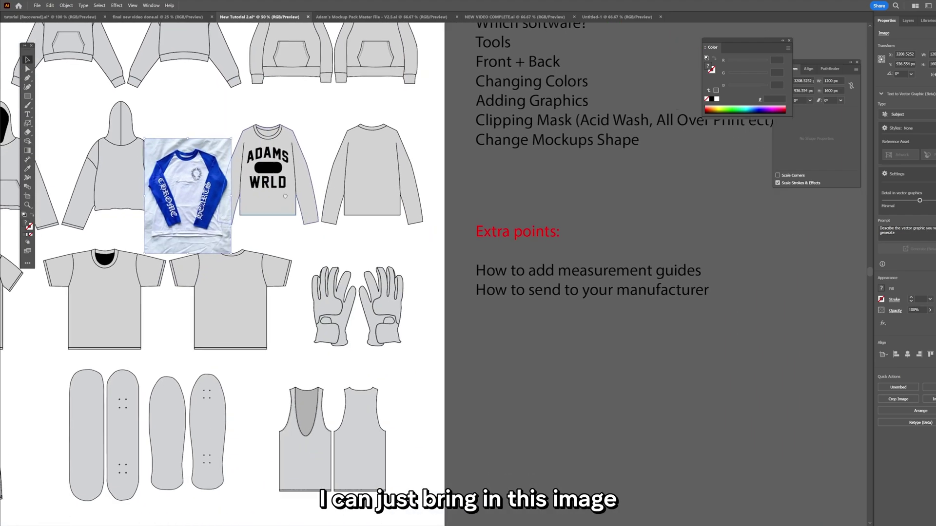
- Fill the front and back sweatshirts with a darker blue sampled from the photo's sleeve
{"action": "left_click_drag", "start_coordinate": [267, 237], "coordinate": [579, 409]}
{"action": "scroll", "coordinate": [536, 417], "scroll_direction": "down", "scroll_amount": 2}
{"action": "left_click", "coordinate": [492, 425]}
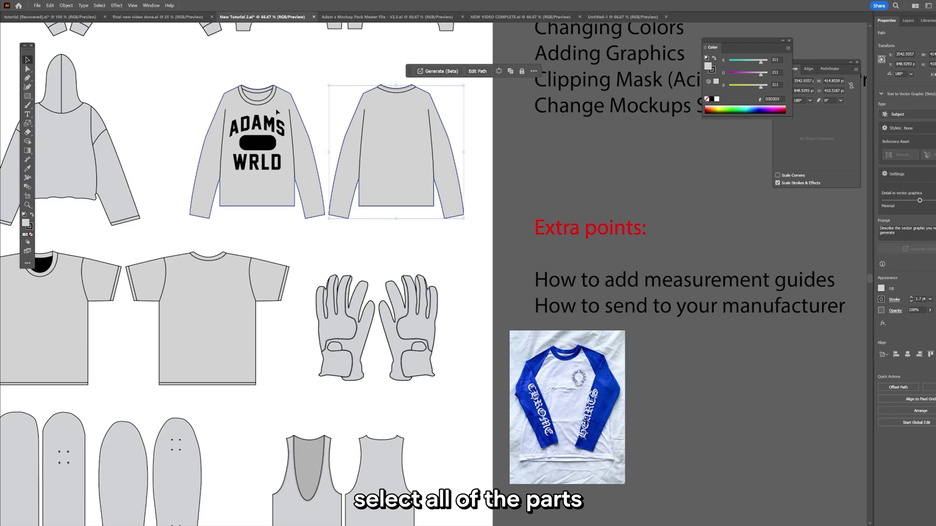
{"action": "left_click", "coordinate": [277, 112], "text": "shift"}
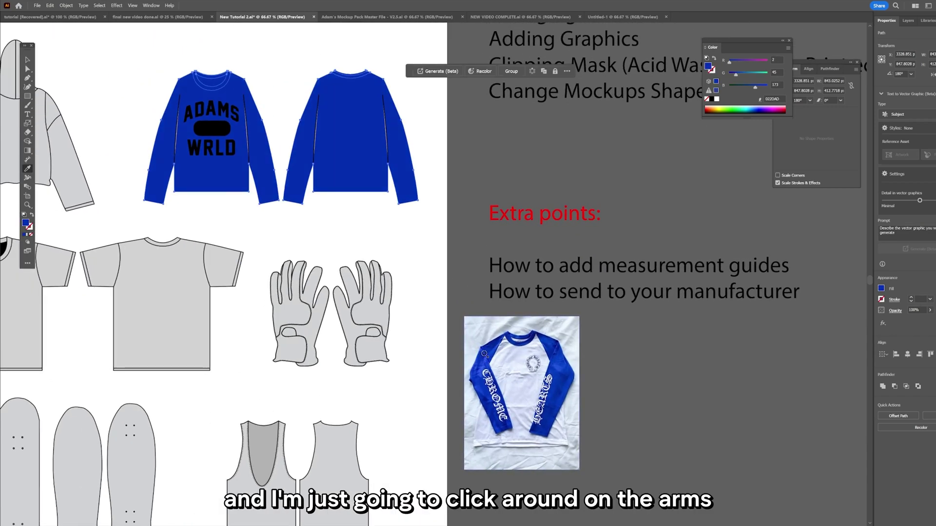
{"action": "left_click", "coordinate": [482, 362]}
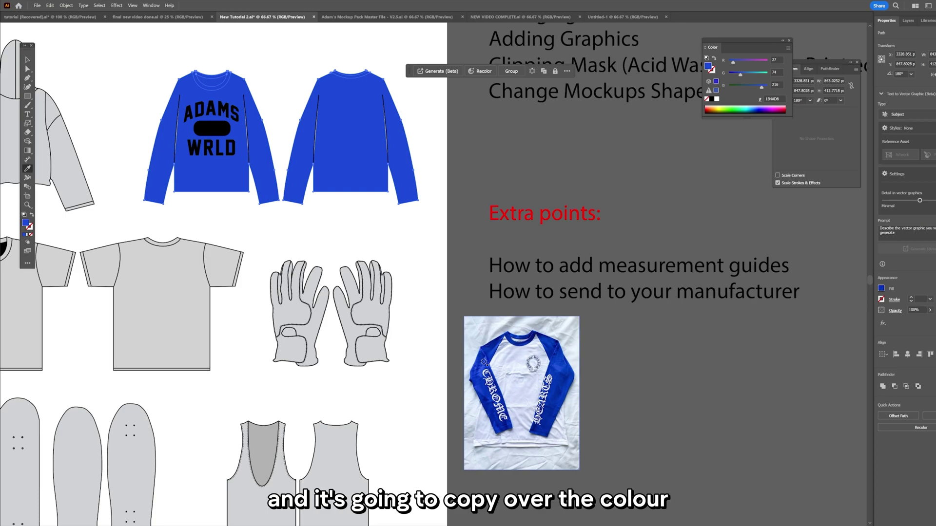
{"action": "left_click", "coordinate": [483, 362]}
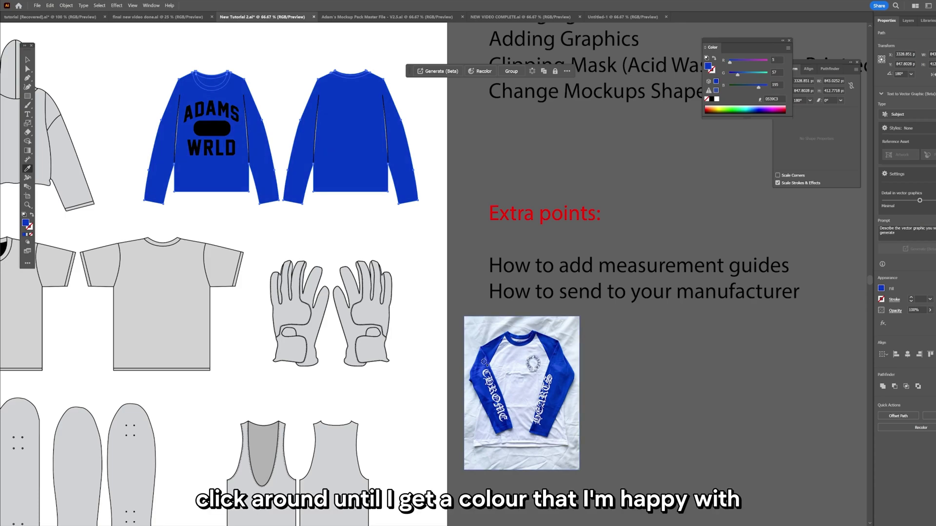
{"action": "left_click", "coordinate": [485, 363]}
{"action": "left_click", "coordinate": [557, 373]}
{"action": "key", "text": "v"}
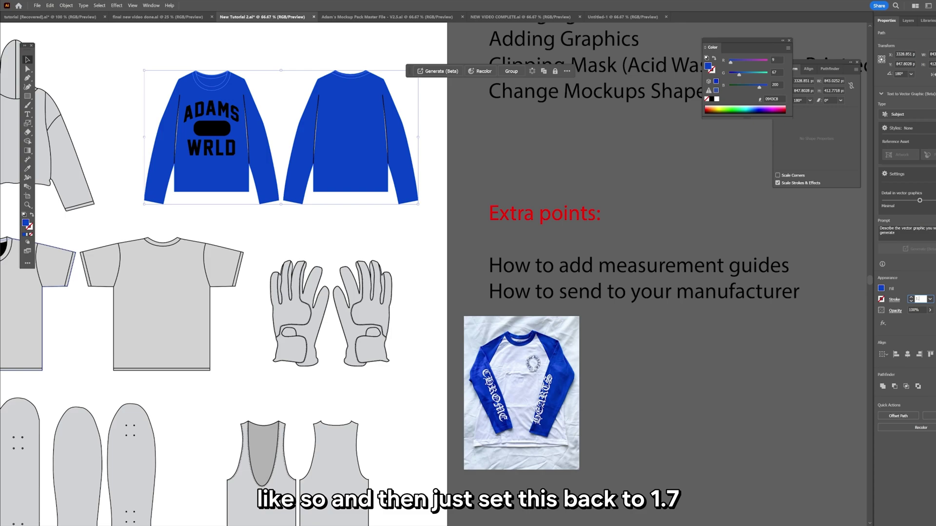
- Turn WRLD, the pill and ADAMS white with fill colour FFFFFF
{"action": "key", "text": "ctrl+shift+a"}
{"action": "key", "text": "ctrl+="}
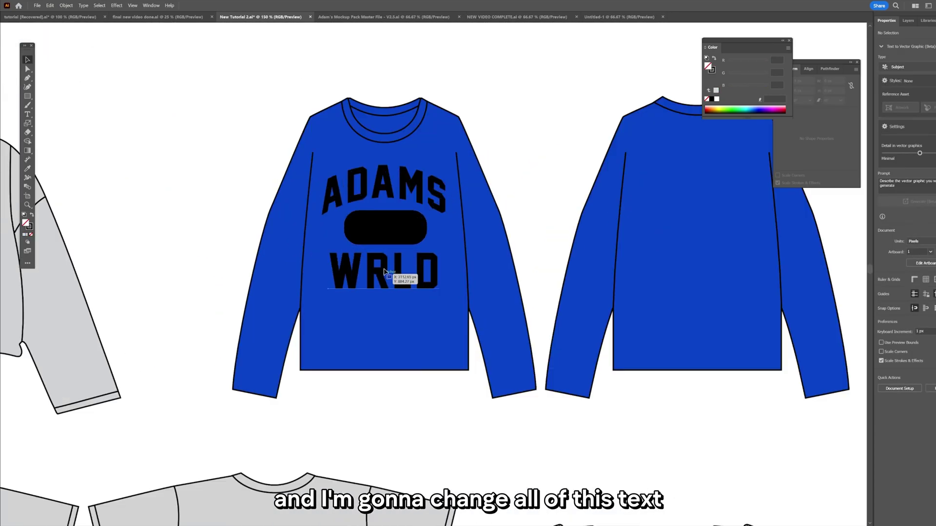
{"action": "left_click", "coordinate": [384, 272]}
{"action": "left_click", "coordinate": [382, 219], "text": "shift"}
{"action": "left_click", "coordinate": [387, 185], "text": "shift"}
{"action": "scroll", "coordinate": [370, 205], "scroll_direction": "right", "scroll_amount": 3}
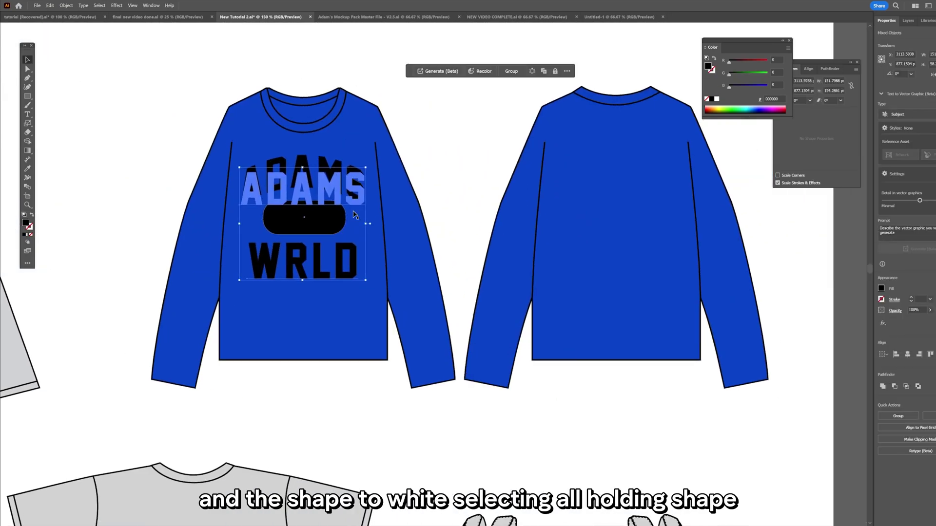
{"action": "left_click_drag", "start_coordinate": [354, 215], "coordinate": [354, 216]}
{"action": "double_click", "coordinate": [26, 223]}
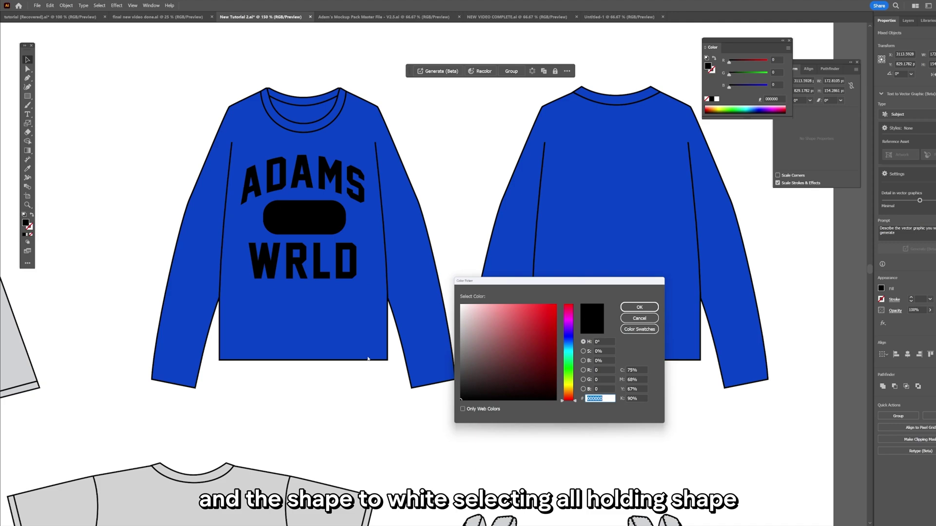
{"action": "type", "text": "FFFFFF"}
{"action": "left_click", "coordinate": [639, 307]}
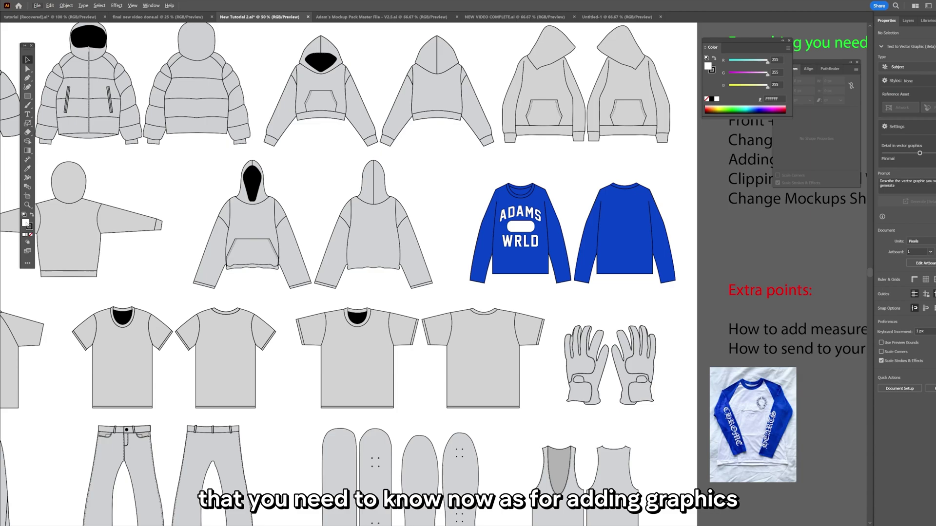
- Append '- Ve' to the Adding Graphics note line
{"action": "scroll", "coordinate": [371, 198], "scroll_direction": "right", "scroll_amount": 8}
{"action": "scroll", "coordinate": [371, 199], "scroll_direction": "up", "scroll_amount": 1}
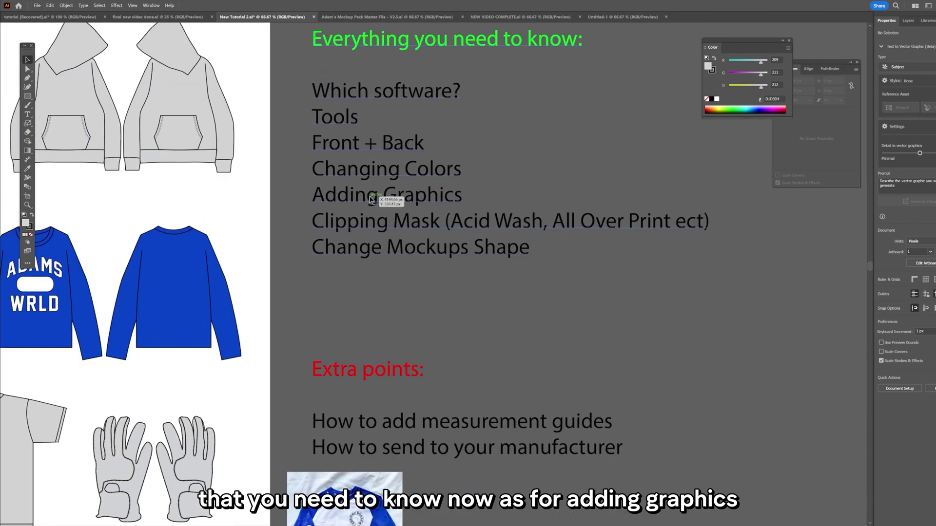
{"action": "scroll", "coordinate": [453, 204], "scroll_direction": "right", "scroll_amount": 2}
{"action": "double_click", "coordinate": [479, 202]}
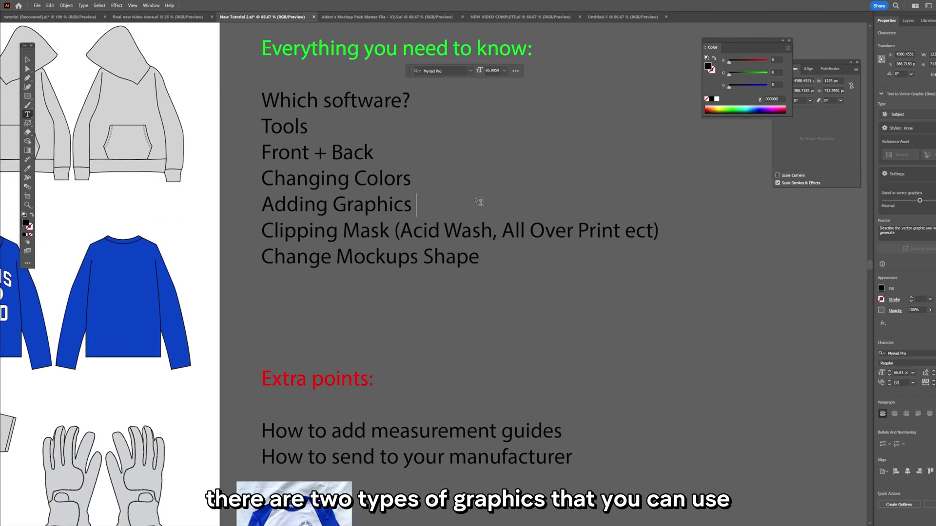
{"action": "type", "text": "- Vector or PNG"}
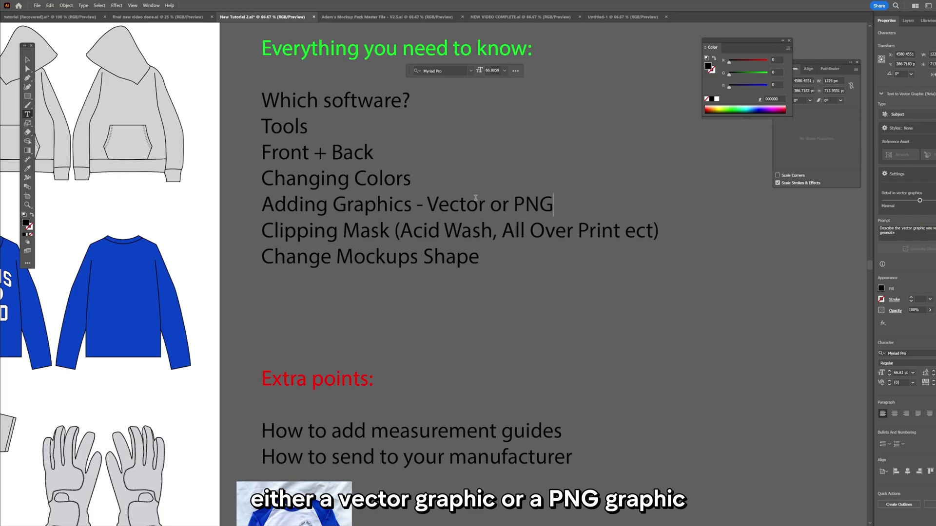
{"action": "key", "text": "Escape"}
- Copy the Hellstar logo image from Google Images and return to the mockup document
{"action": "scroll", "coordinate": [475, 197], "scroll_direction": "down", "scroll_amount": 3}
{"action": "scroll", "coordinate": [294, 174], "scroll_direction": "up", "scroll_amount": 8}
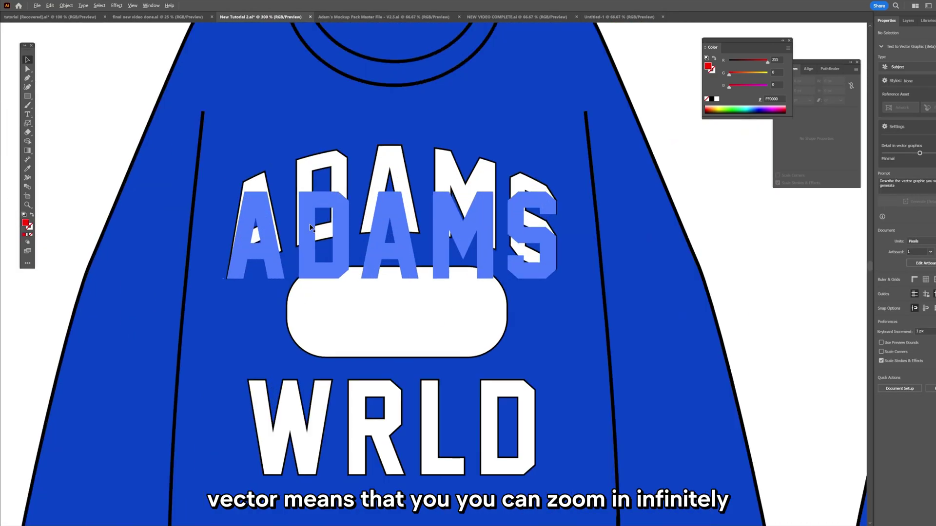
{"action": "scroll", "coordinate": [294, 174], "scroll_direction": "up", "scroll_amount": 5}
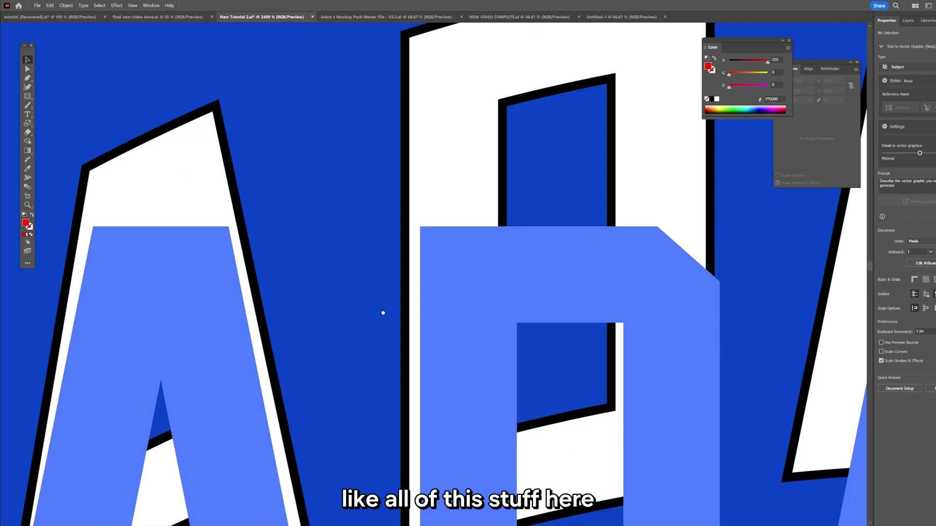
{"action": "scroll", "coordinate": [465, 211], "scroll_direction": "up", "scroll_amount": 5}
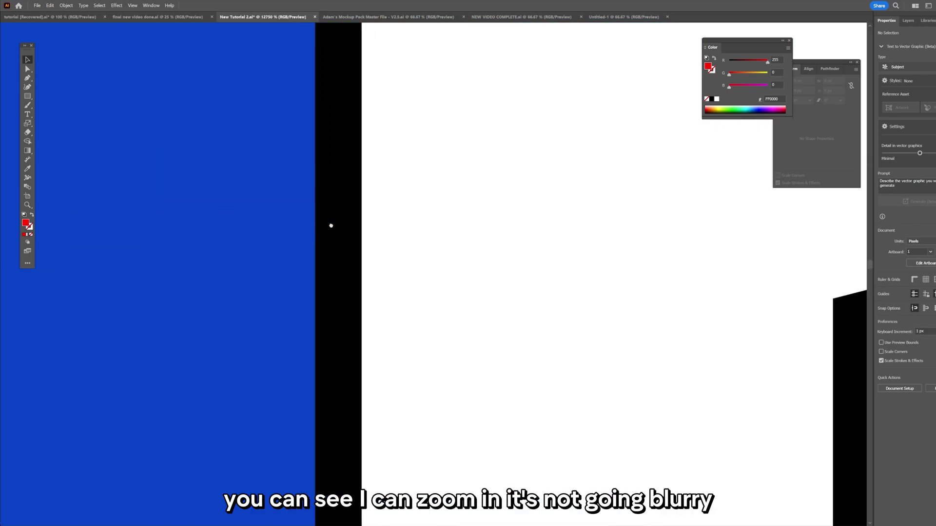
{"action": "scroll", "coordinate": [349, 226], "scroll_direction": "down", "scroll_amount": 12}
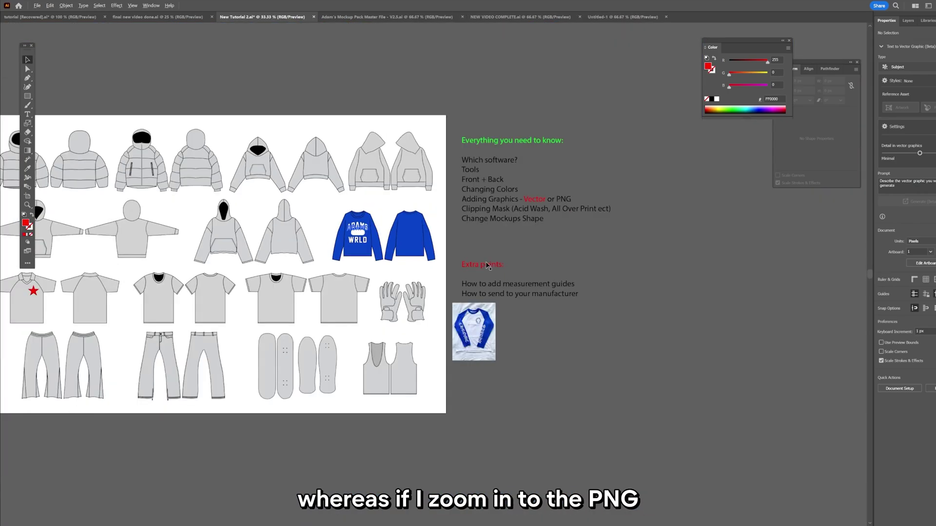
{"action": "scroll", "coordinate": [483, 362], "scroll_direction": "up", "scroll_amount": 8}
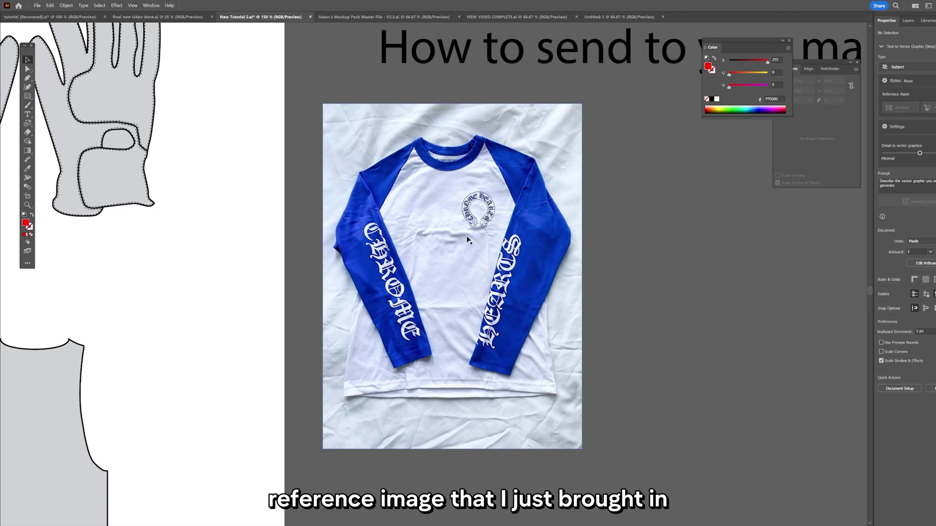
{"action": "scroll", "coordinate": [461, 169], "scroll_direction": "up", "scroll_amount": 15}
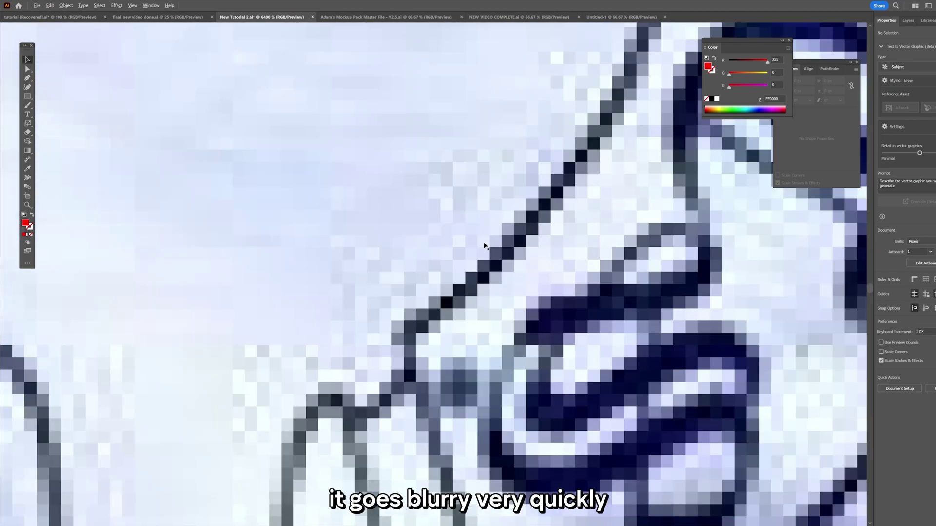
{"action": "scroll", "coordinate": [438, 213], "scroll_direction": "down", "scroll_amount": 8}
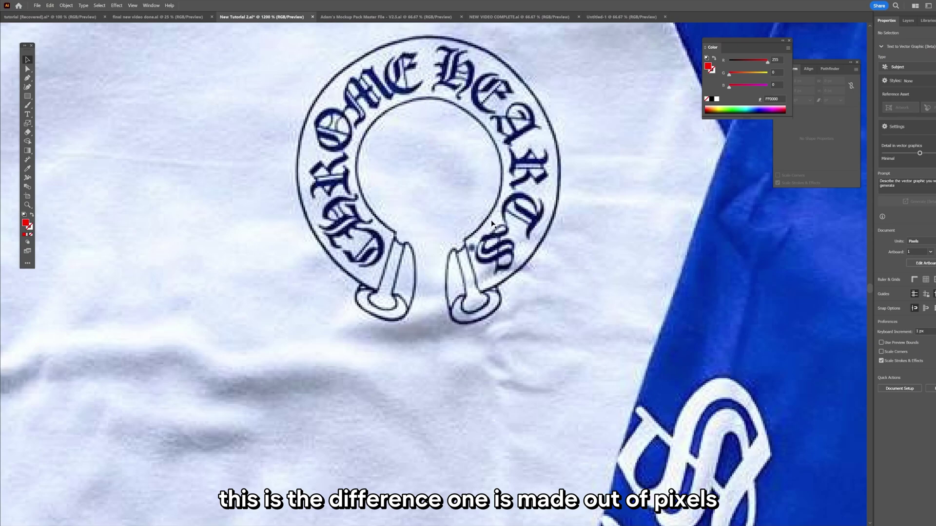
{"action": "scroll", "coordinate": [439, 194], "scroll_direction": "down", "scroll_amount": 6}
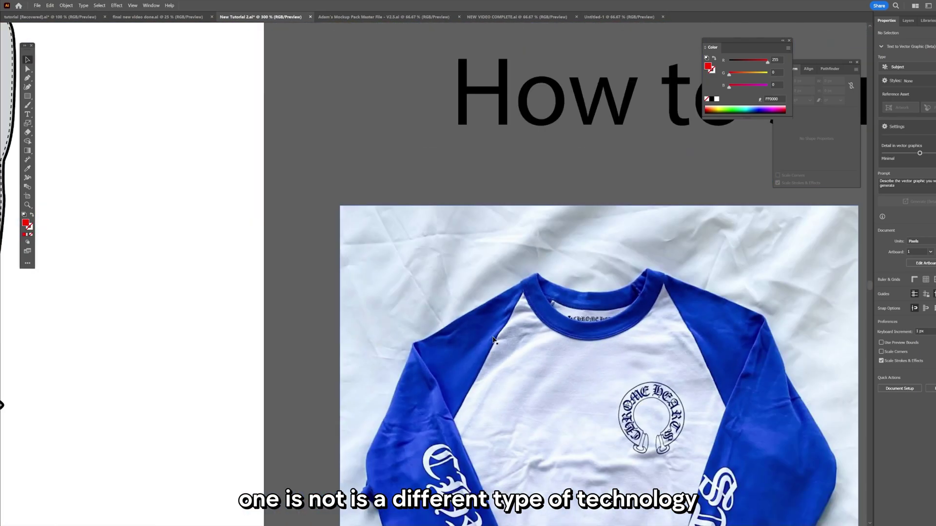
{"action": "left_click_drag", "start_coordinate": [229, 217], "coordinate": [585, 424]}
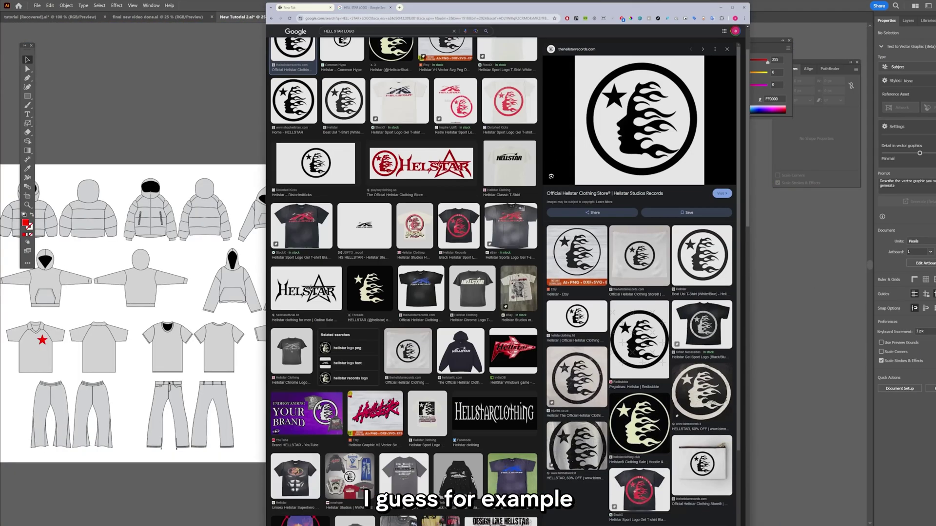
{"action": "scroll", "coordinate": [634, 195], "scroll_direction": "up", "scroll_amount": 2}
{"action": "right_click", "coordinate": [591, 166]}
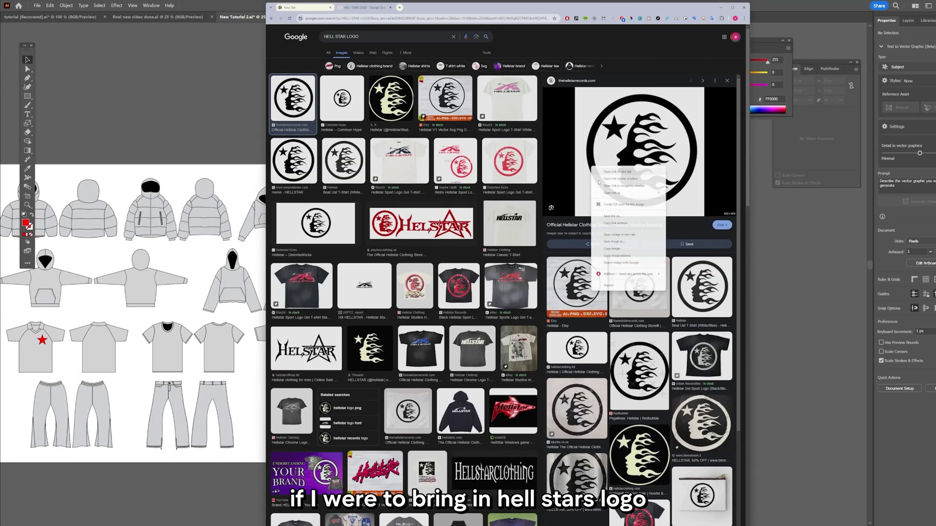
{"action": "left_click", "coordinate": [617, 250]}
{"action": "key", "text": "alt+Tab"}
- Paste the copied Hellstar logo onto the canvas and select it
{"action": "scroll", "coordinate": [414, 199], "scroll_direction": "up", "scroll_amount": 1}
{"action": "key", "text": "ctrl+v"}
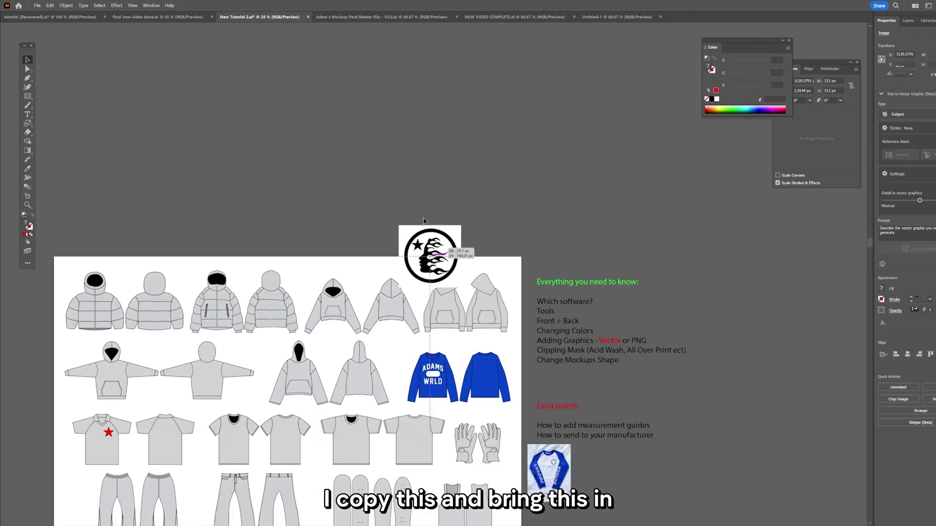
{"action": "scroll", "coordinate": [414, 199], "scroll_direction": "up", "scroll_amount": 1}
{"action": "scroll", "coordinate": [413, 199], "scroll_direction": "up", "scroll_amount": 10}
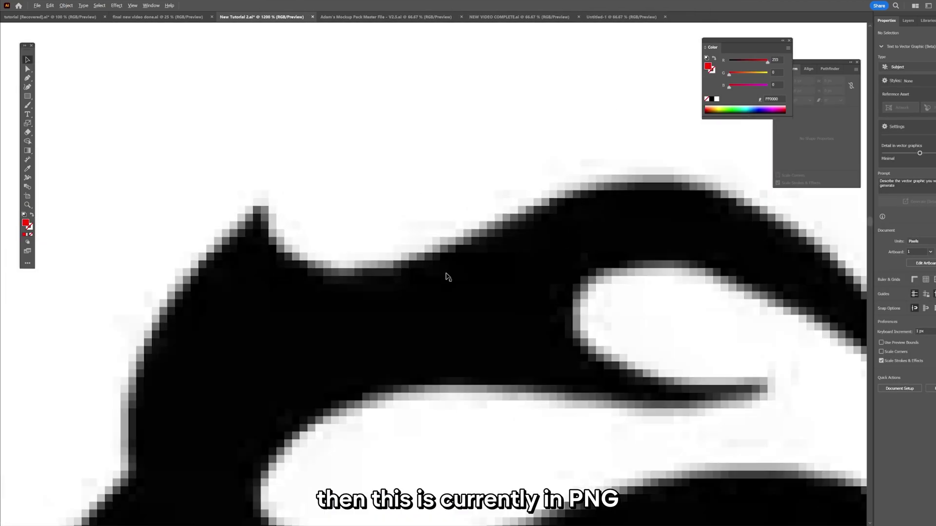
{"action": "scroll", "coordinate": [407, 202], "scroll_direction": "down", "scroll_amount": 10}
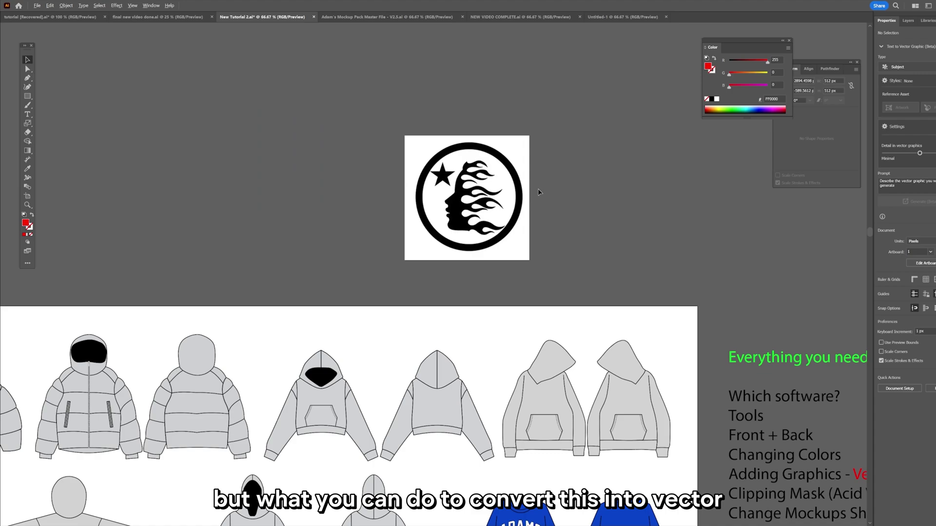
{"action": "scroll", "coordinate": [488, 203], "scroll_direction": "up", "scroll_amount": 3}
{"action": "scroll", "coordinate": [488, 203], "scroll_direction": "down", "scroll_amount": 2}
{"action": "left_click", "coordinate": [385, 168]}
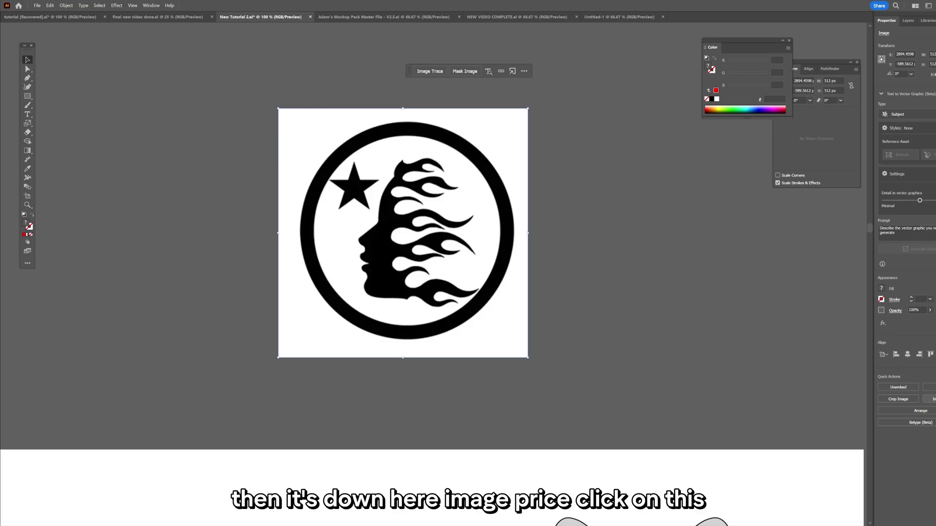
- Image Trace the logo with the Black and White Logo preset and expand it to vectors
{"action": "left_click", "coordinate": [930, 400]}
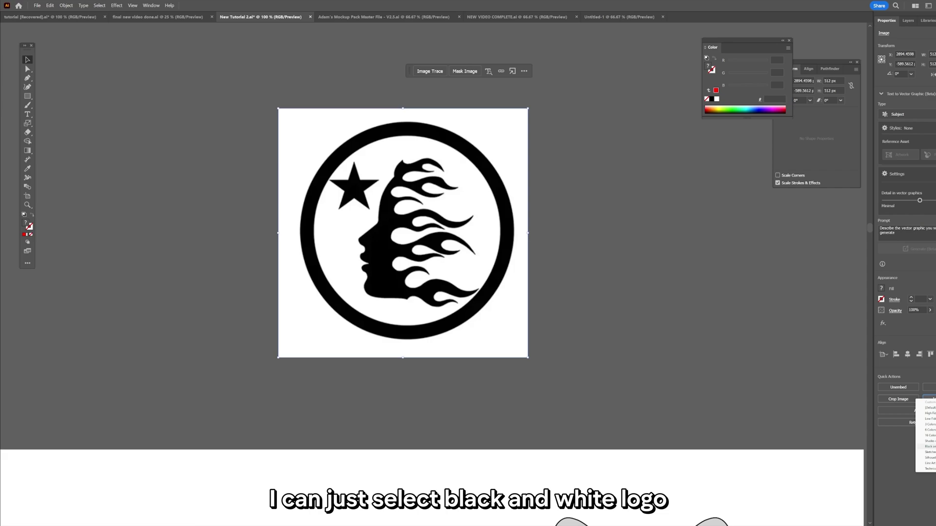
{"action": "left_click", "coordinate": [929, 446]}
{"action": "scroll", "coordinate": [483, 168], "scroll_direction": "up", "scroll_amount": 10}
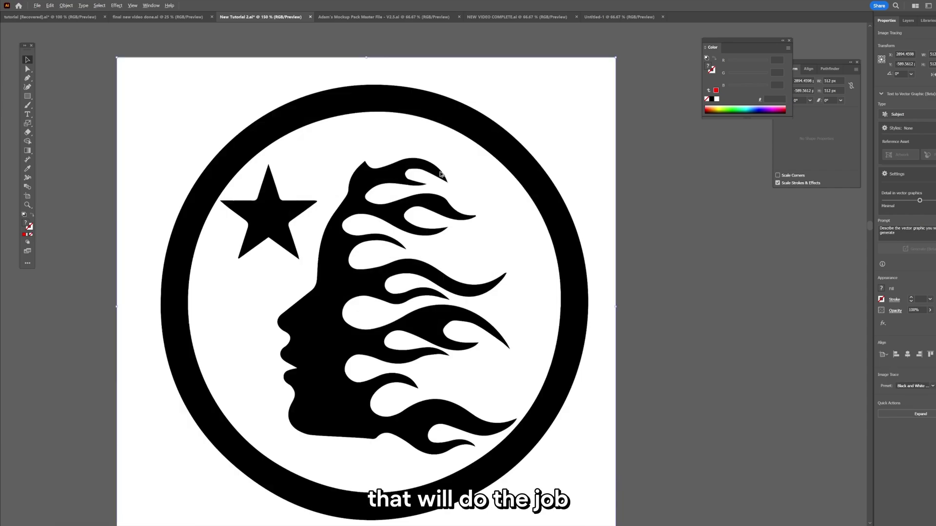
{"action": "scroll", "coordinate": [484, 169], "scroll_direction": "up", "scroll_amount": 6}
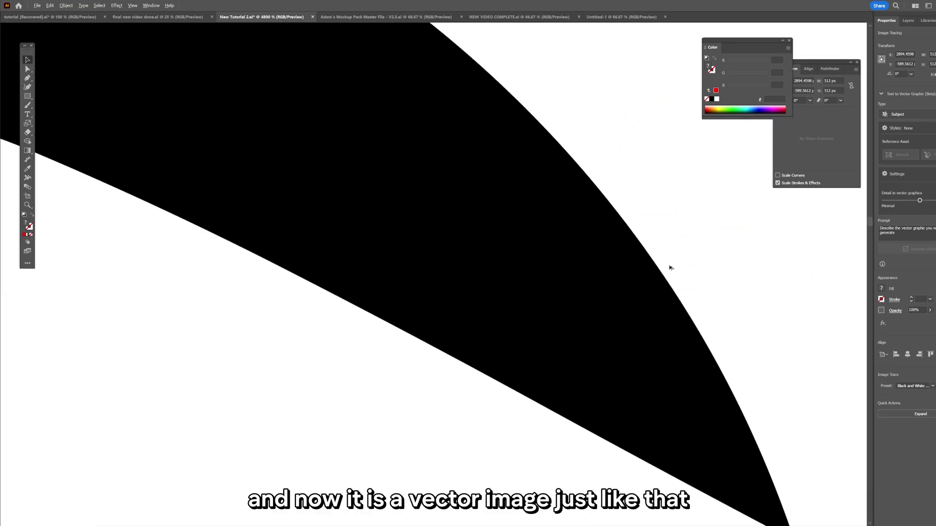
{"action": "scroll", "coordinate": [347, 142], "scroll_direction": "up", "scroll_amount": 5}
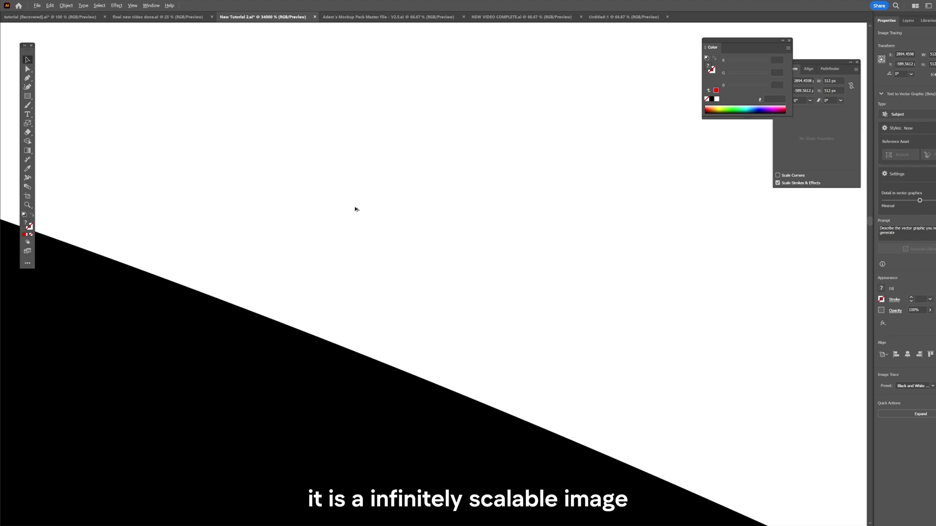
{"action": "scroll", "coordinate": [197, 248], "scroll_direction": "down", "scroll_amount": 20}
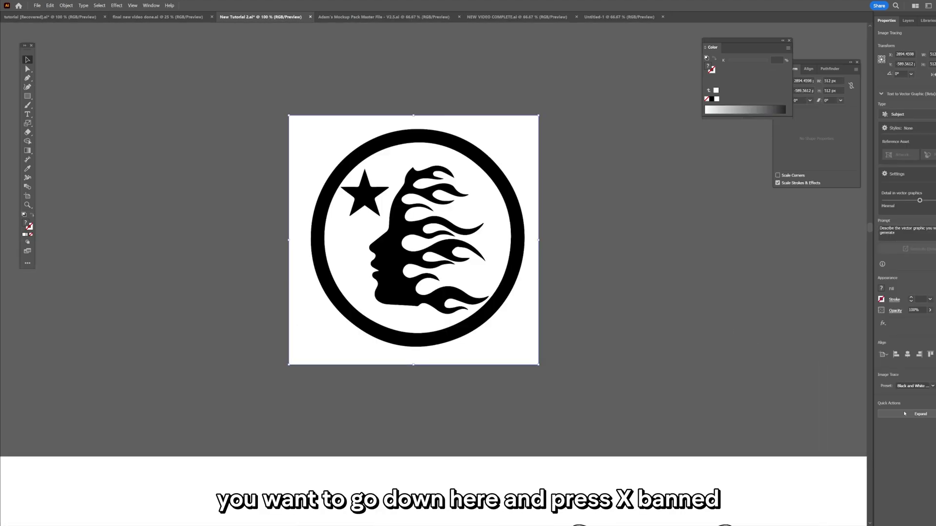
{"action": "left_click", "coordinate": [920, 415]}
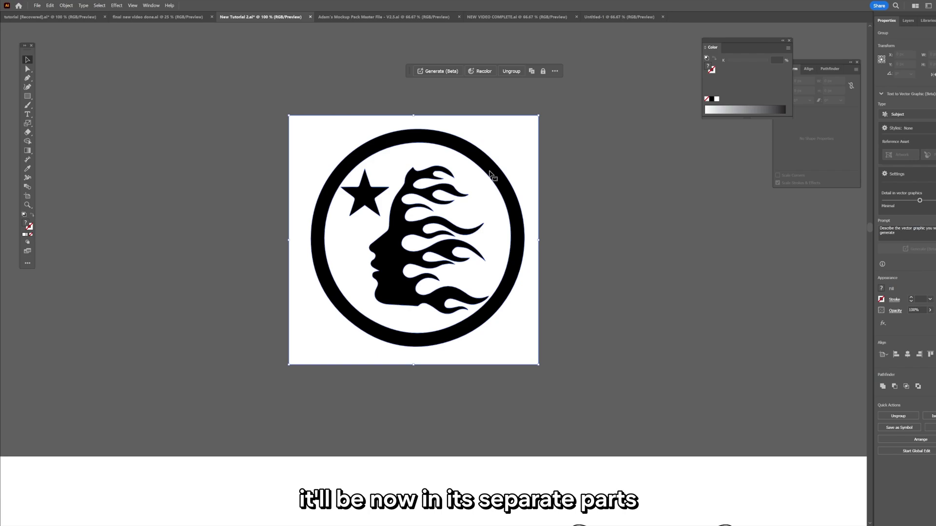
- Ungroup the traced logo and delete its white square background and inner circle fill
{"action": "left_click", "coordinate": [512, 71]}
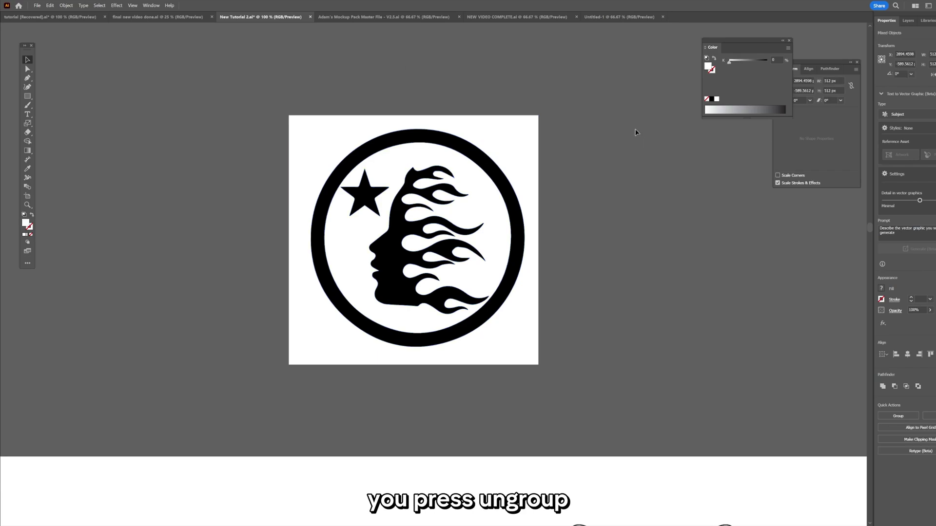
{"action": "left_click", "coordinate": [513, 126]}
{"action": "key", "text": "Delete"}
{"action": "left_click", "coordinate": [472, 179]}
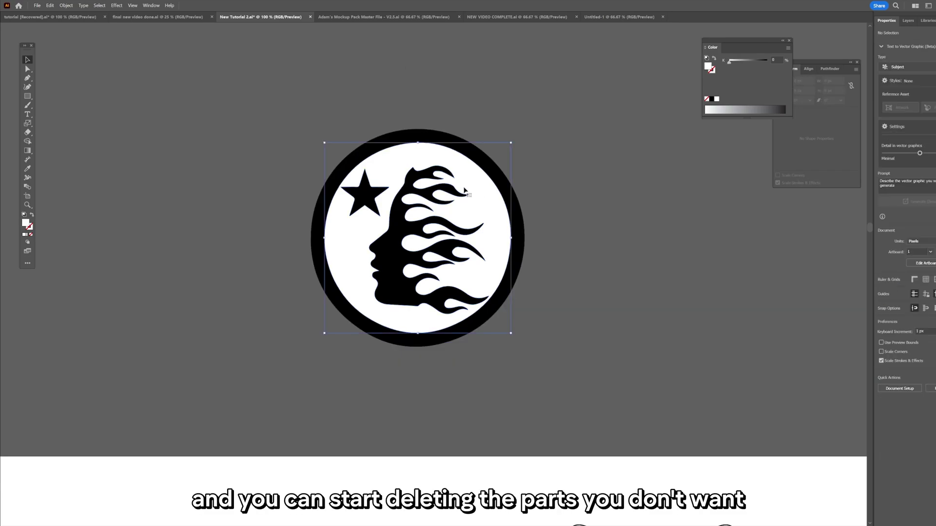
{"action": "key", "text": "Delete"}
{"action": "key", "text": "ctrl+a"}
{"action": "key", "text": "ctrl+equal"}
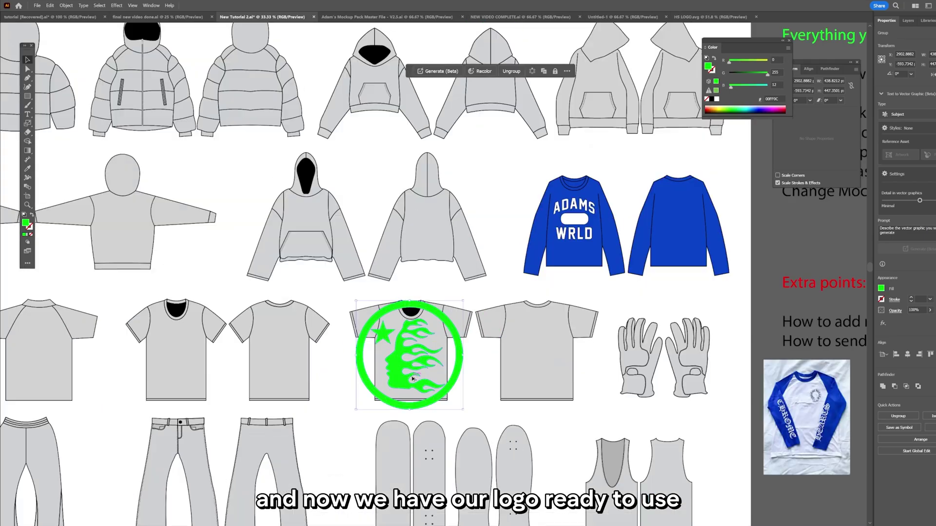
{"action": "scroll", "coordinate": [382, 351], "scroll_direction": "up", "scroll_amount": 3}
- Scale the logo down in the T-shirt's centre and confirm a slightly darker green fill
{"action": "scroll", "coordinate": [381, 351], "scroll_direction": "up", "scroll_amount": 2}
{"action": "scroll", "coordinate": [381, 351], "scroll_direction": "down", "scroll_amount": 2}
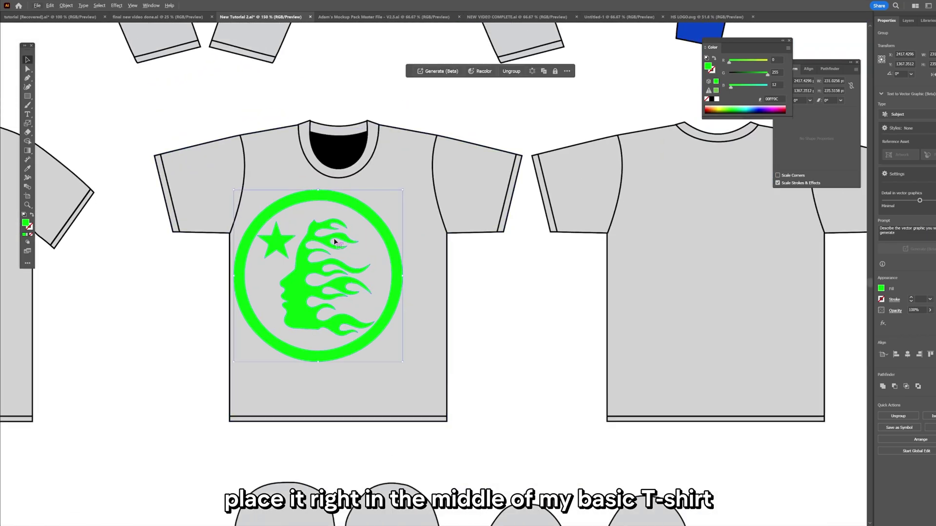
{"action": "left_click_drag", "start_coordinate": [412, 251], "coordinate": [340, 355]}
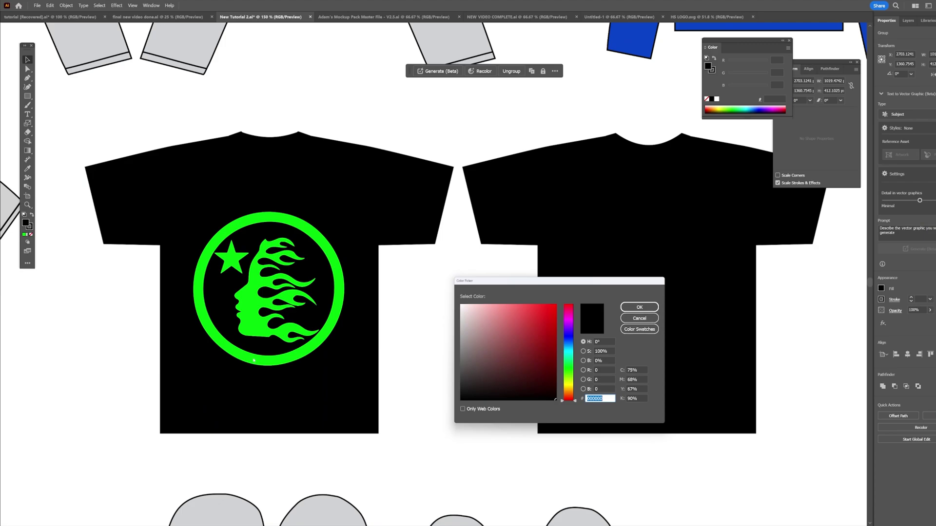
{"action": "type", "text": "ffffff"}
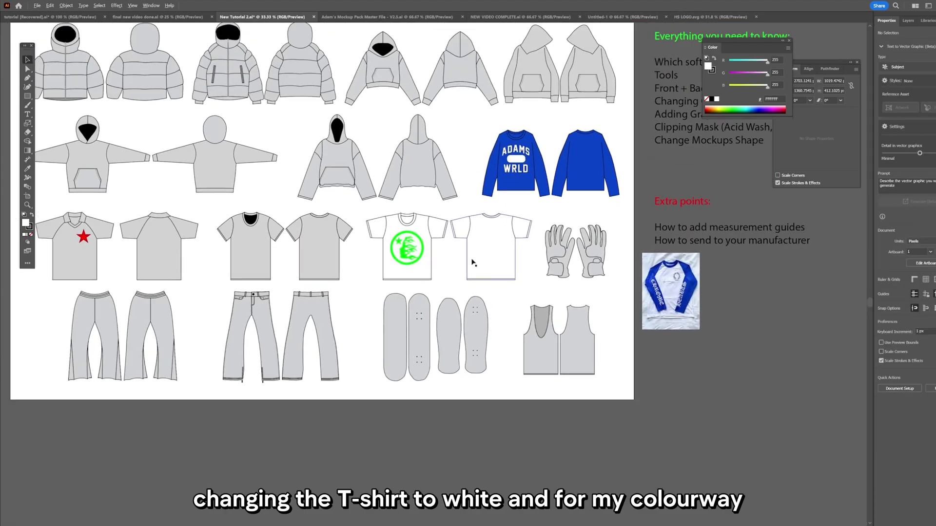
{"action": "scroll", "coordinate": [472, 263], "scroll_direction": "up", "scroll_amount": 6}
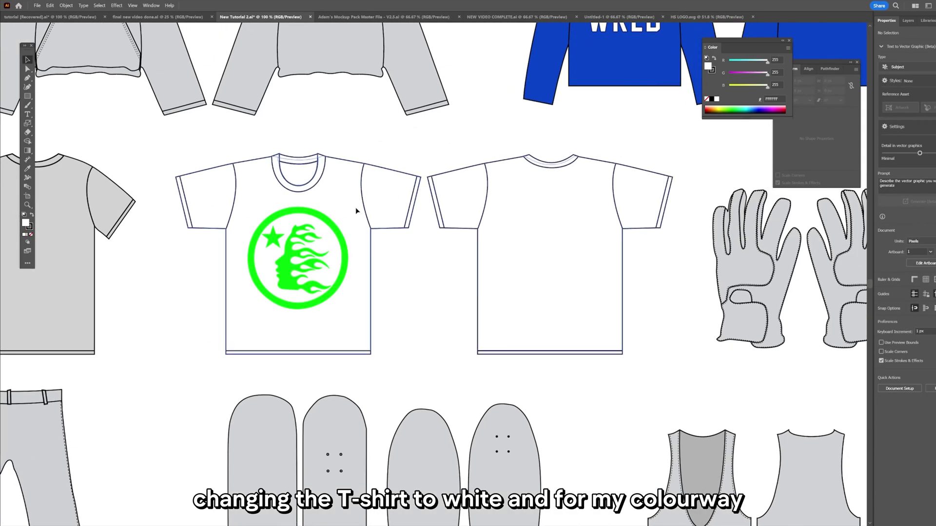
{"action": "left_click", "coordinate": [332, 323]}
{"action": "scroll", "coordinate": [331, 323], "scroll_direction": "up", "scroll_amount": 2}
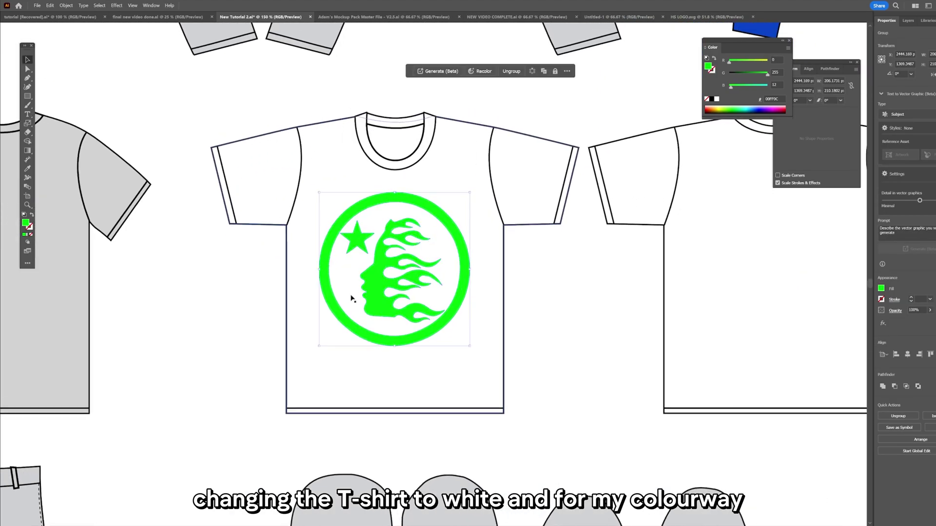
{"action": "double_click", "coordinate": [26, 223]}
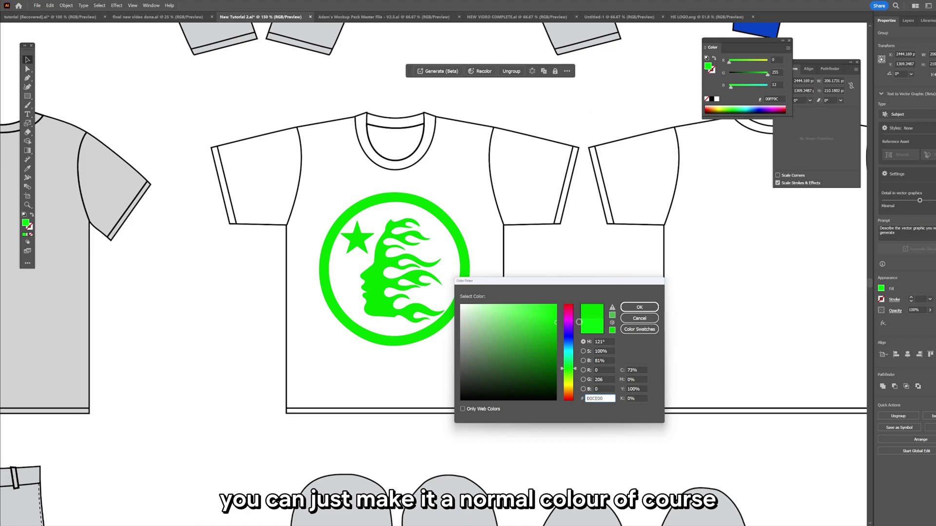
{"action": "key", "text": "Return"}
- Give the logo a gradient fill with both gradient stops set to blue
{"action": "left_click", "coordinate": [29, 235]}
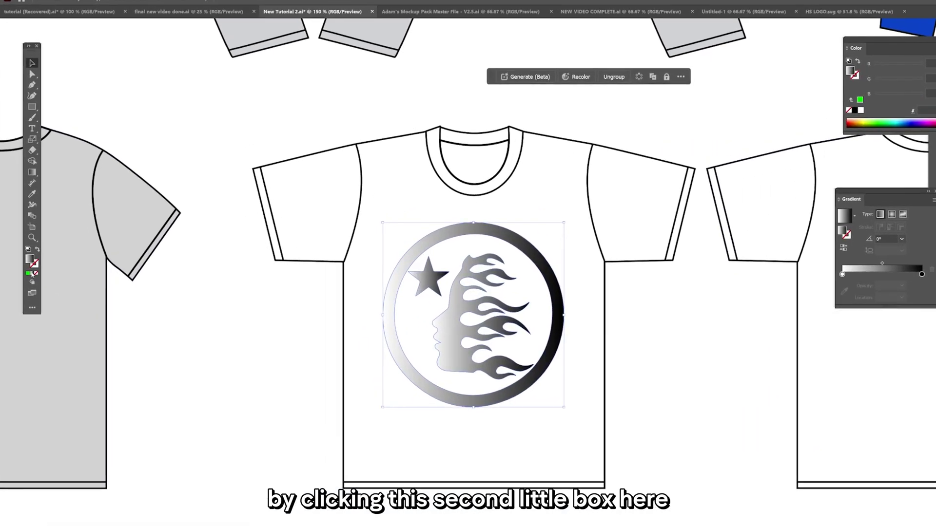
{"action": "left_click", "coordinate": [40, 344]}
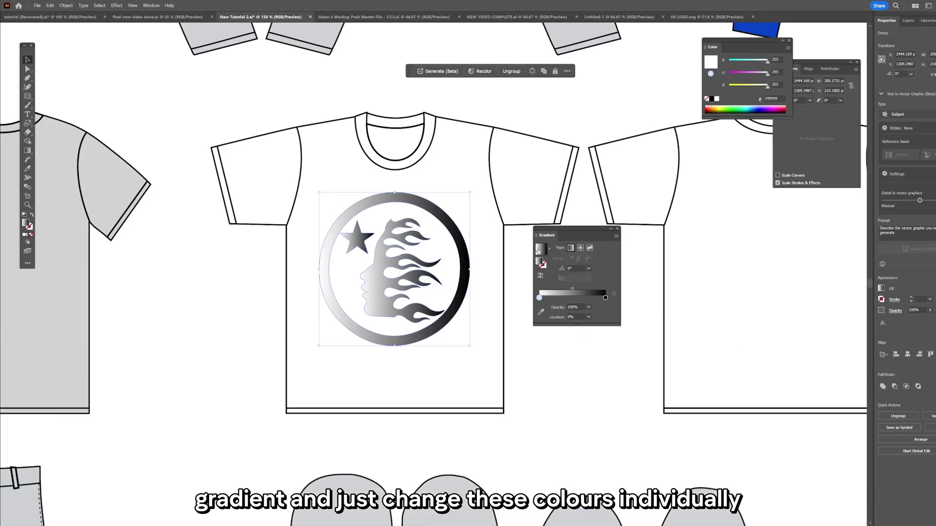
{"action": "double_click", "coordinate": [539, 298]}
{"action": "mouse_move", "coordinate": [546, 374]}
{"action": "left_mouse_down"}
{"action": "mouse_move", "coordinate": [572, 374]}
{"action": "mouse_move", "coordinate": [562, 372]}
{"action": "left_mouse_up"}
{"action": "left_click", "coordinate": [605, 297]}
{"action": "left_click", "coordinate": [572, 373]}
{"action": "key", "text": "ctrl+0"}
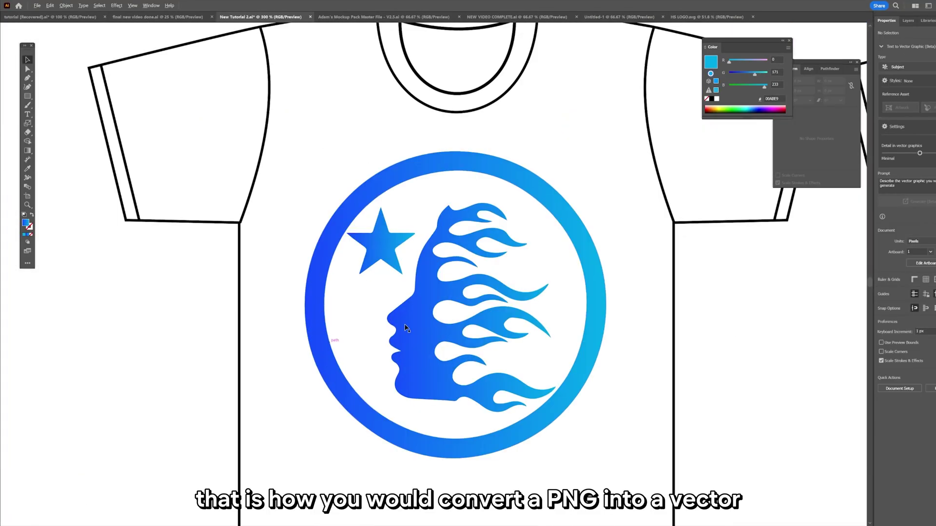
{"action": "scroll", "coordinate": [416, 265], "scroll_direction": "down", "scroll_amount": 6}
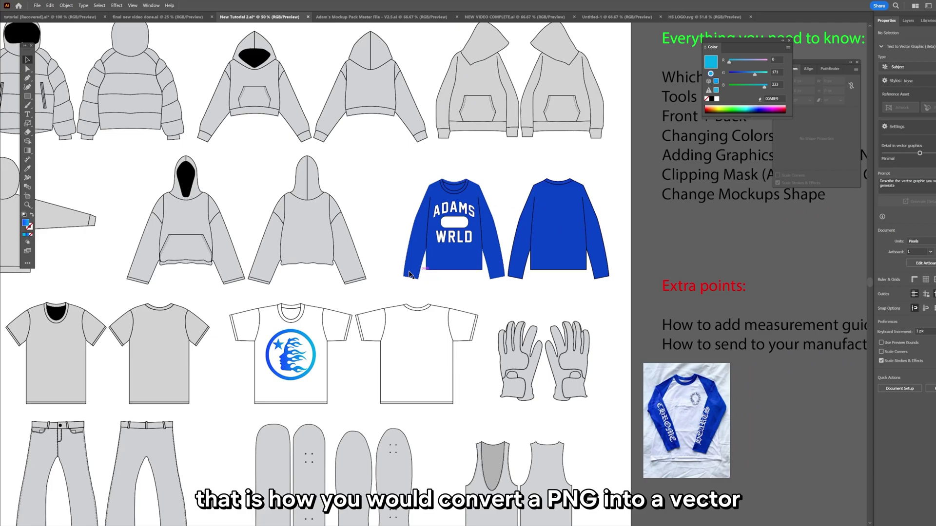
{"action": "scroll", "coordinate": [669, 202], "scroll_direction": "up", "scroll_amount": 3}
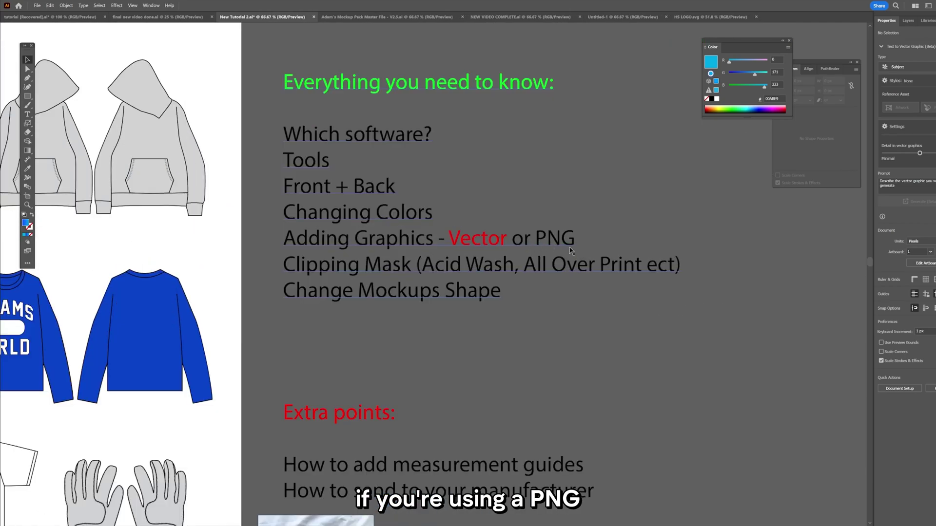
{"action": "scroll", "coordinate": [542, 254], "scroll_direction": "up", "scroll_amount": 1}
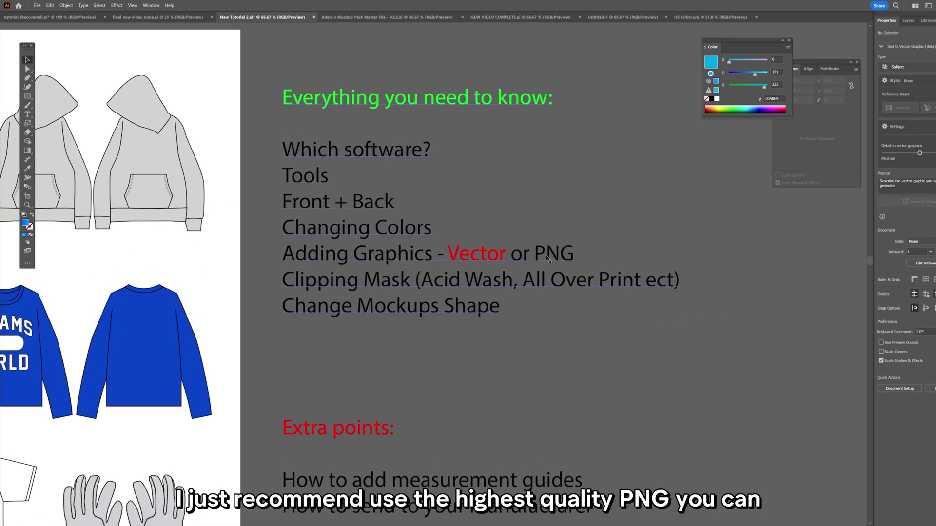
{"action": "scroll", "coordinate": [547, 258], "scroll_direction": "down", "scroll_amount": 3}
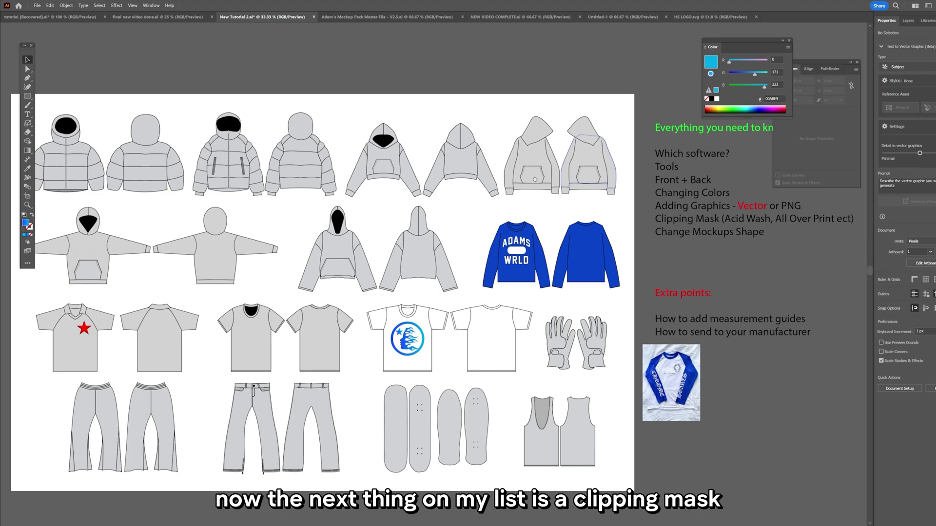
{"action": "scroll", "coordinate": [393, 240], "scroll_direction": "up", "scroll_amount": 2}
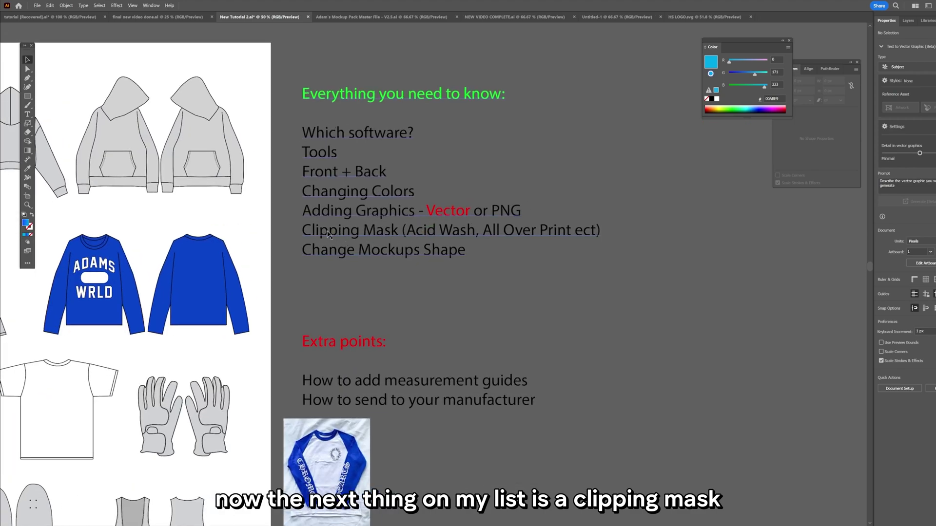
{"action": "scroll", "coordinate": [458, 254], "scroll_direction": "right", "scroll_amount": 1}
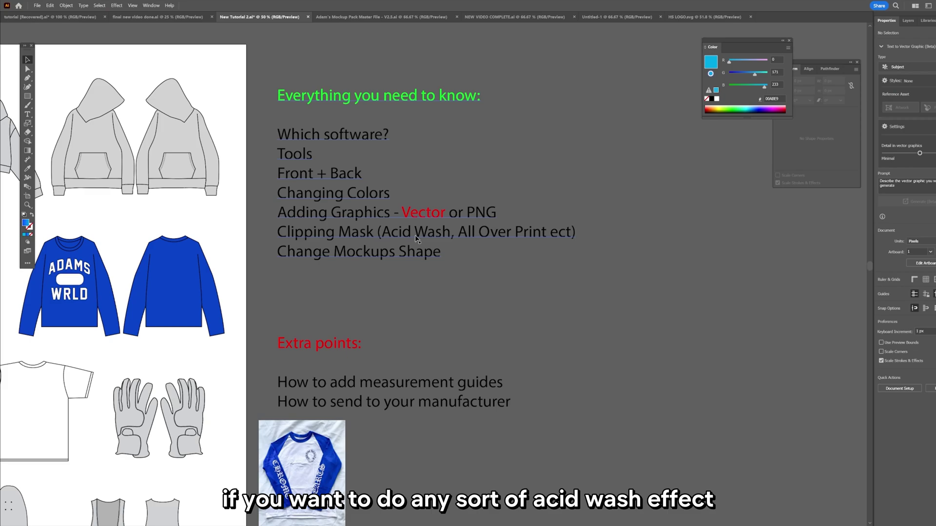
{"action": "scroll", "coordinate": [451, 236], "scroll_direction": "left", "scroll_amount": 5}
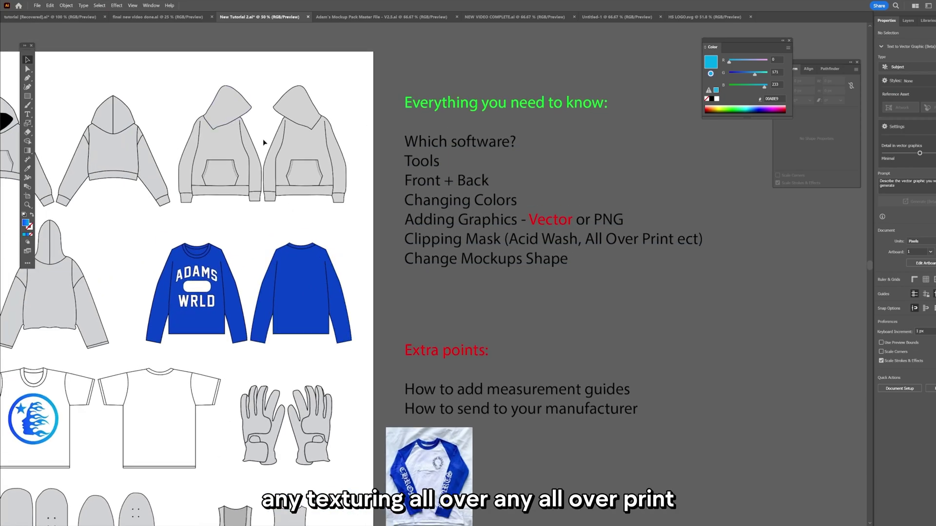
{"action": "scroll", "coordinate": [264, 142], "scroll_direction": "down", "scroll_amount": 4}
{"action": "scroll", "coordinate": [349, 158], "scroll_direction": "up", "scroll_amount": 5}
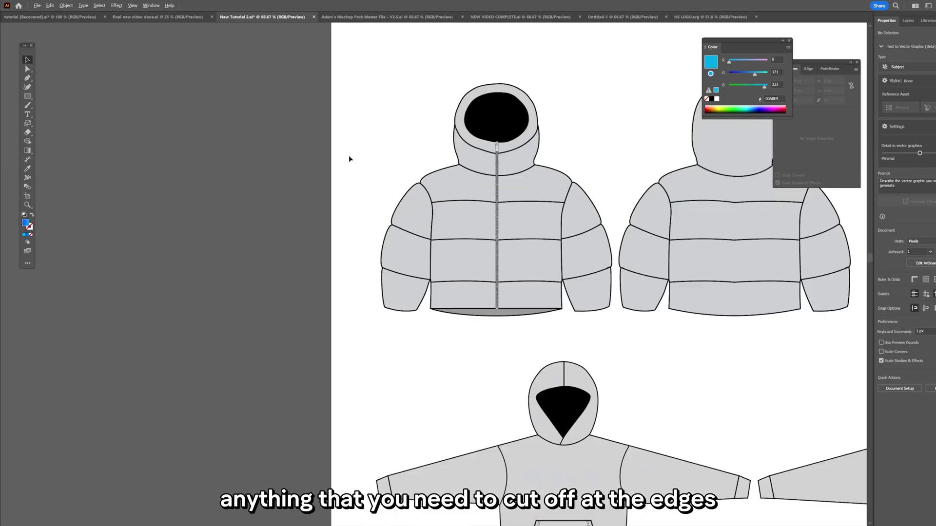
{"action": "scroll", "coordinate": [450, 179], "scroll_direction": "up", "scroll_amount": 1}
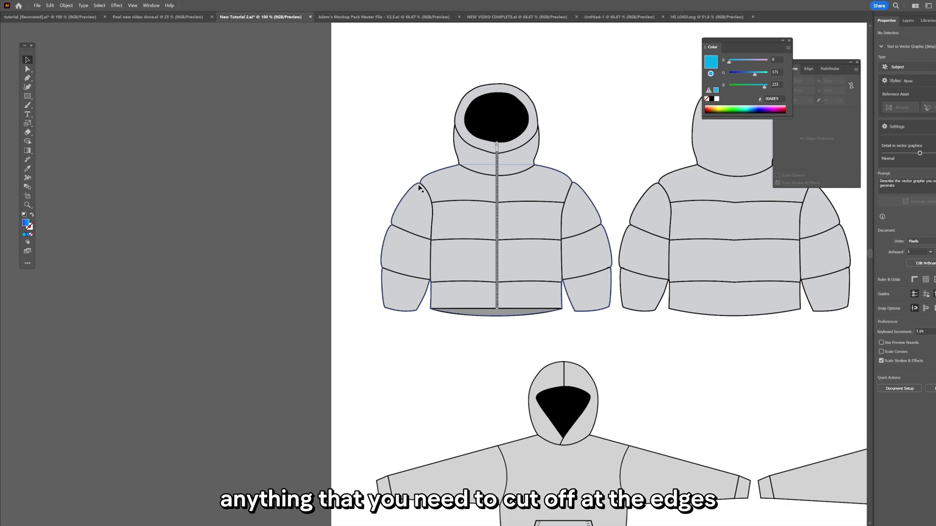
{"action": "scroll", "coordinate": [429, 171], "scroll_direction": "down", "scroll_amount": 2}
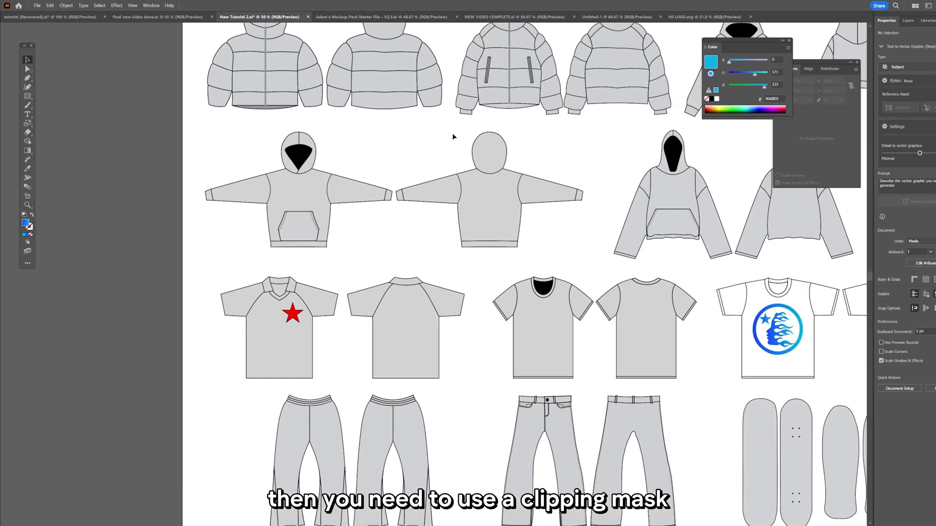
{"action": "scroll", "coordinate": [453, 137], "scroll_direction": "down", "scroll_amount": 1}
{"action": "scroll", "coordinate": [370, 185], "scroll_direction": "down", "scroll_amount": 2}
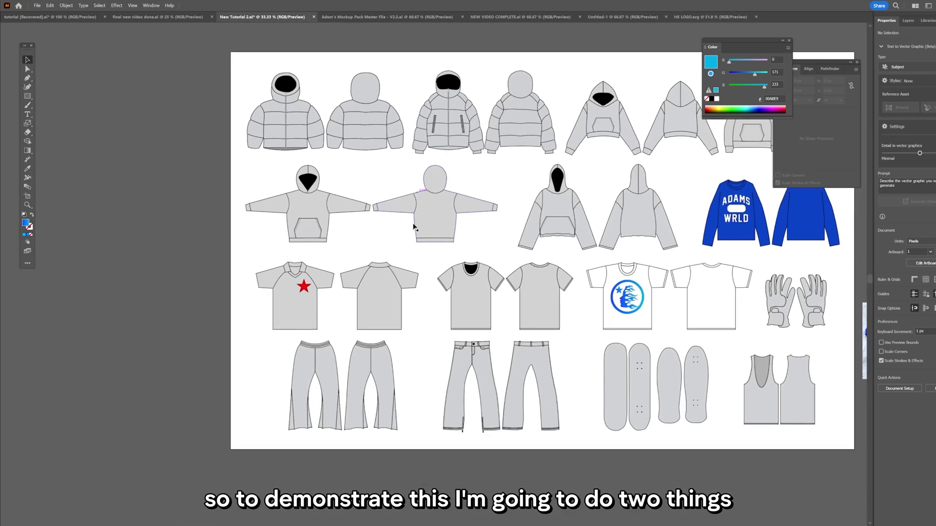
{"action": "scroll", "coordinate": [341, 230], "scroll_direction": "up", "scroll_amount": 2}
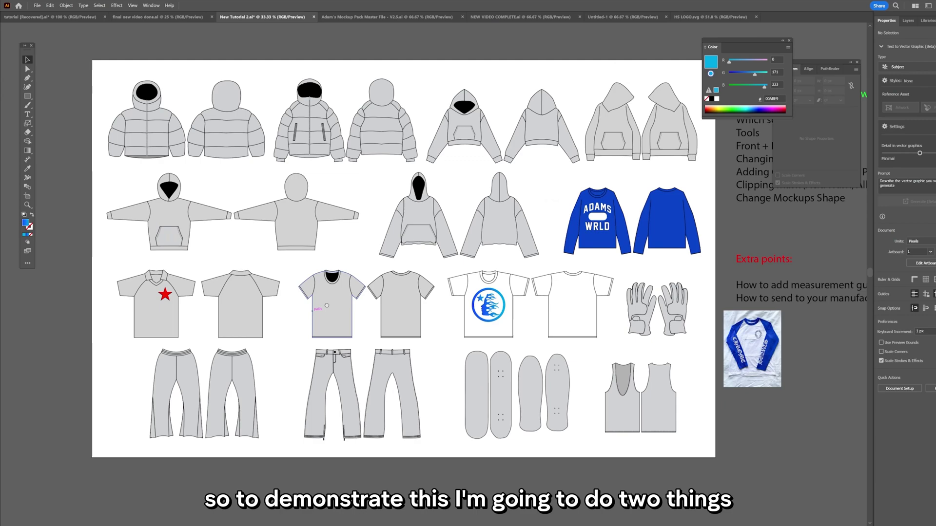
{"action": "scroll", "coordinate": [370, 249], "scroll_direction": "left", "scroll_amount": 3}
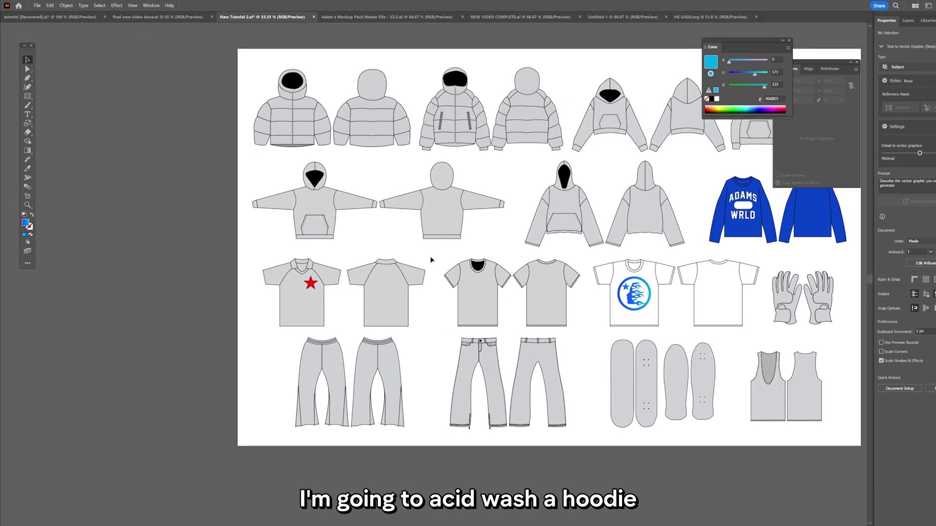
{"action": "scroll", "coordinate": [434, 261], "scroll_direction": "down", "scroll_amount": 1}
{"action": "scroll", "coordinate": [387, 271], "scroll_direction": "up", "scroll_amount": 2}
{"action": "scroll", "coordinate": [371, 258], "scroll_direction": "down", "scroll_amount": 1}
{"action": "scroll", "coordinate": [342, 234], "scroll_direction": "left", "scroll_amount": 1}
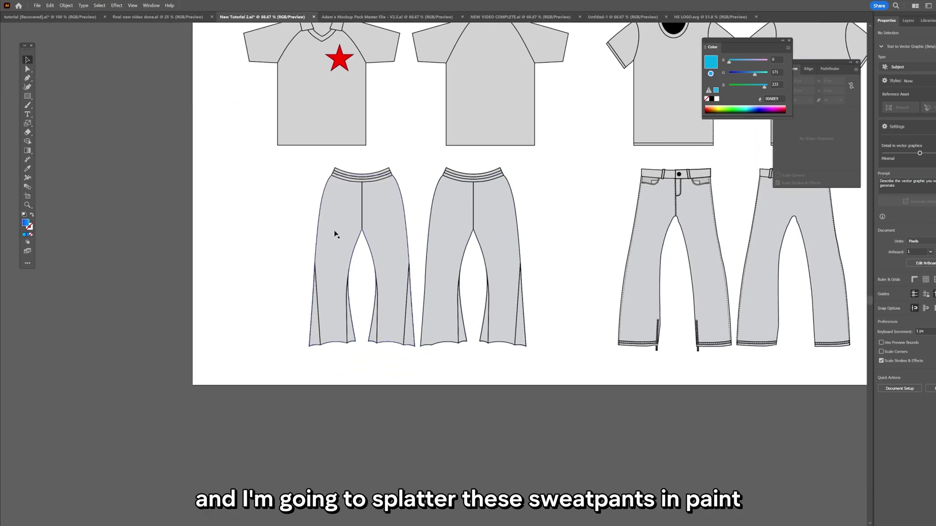
{"action": "scroll", "coordinate": [341, 234], "scroll_direction": "up", "scroll_amount": 1}
{"action": "scroll", "coordinate": [351, 234], "scroll_direction": "right", "scroll_amount": 1}
- Fill the flared sweatpants group with near-black
{"action": "left_click", "coordinate": [382, 211]}
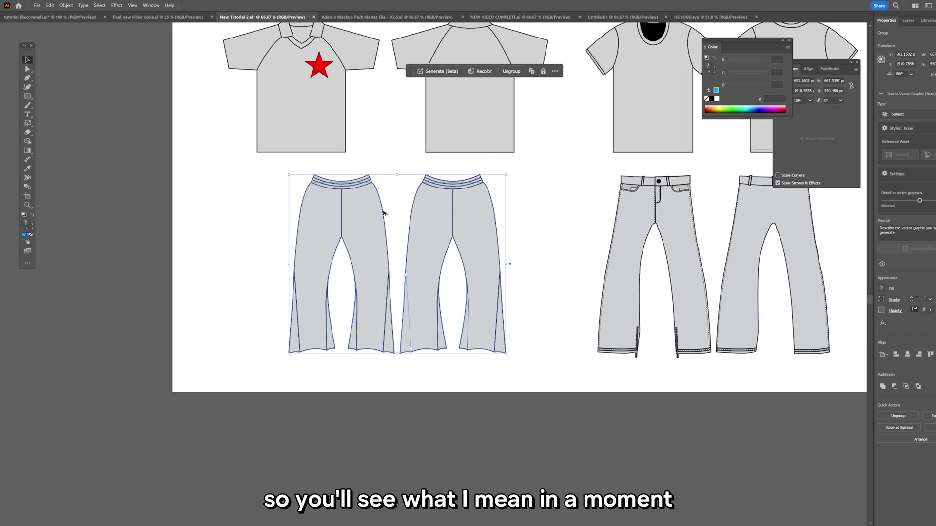
{"action": "scroll", "coordinate": [399, 212], "scroll_direction": "up", "scroll_amount": 2}
{"action": "scroll", "coordinate": [399, 212], "scroll_direction": "up", "scroll_amount": 1}
{"action": "scroll", "coordinate": [399, 213], "scroll_direction": "right", "scroll_amount": 1}
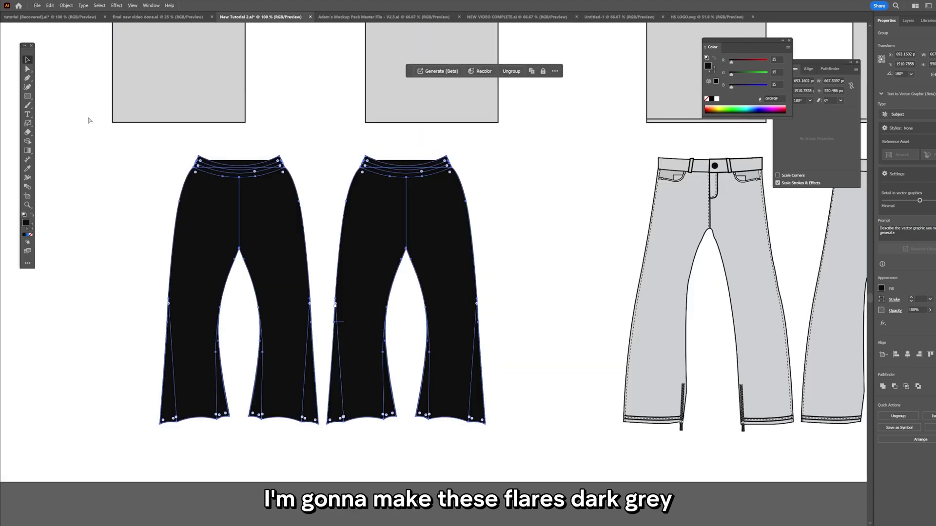
{"action": "double_click", "coordinate": [26, 222]}
{"action": "left_click", "coordinate": [473, 392]}
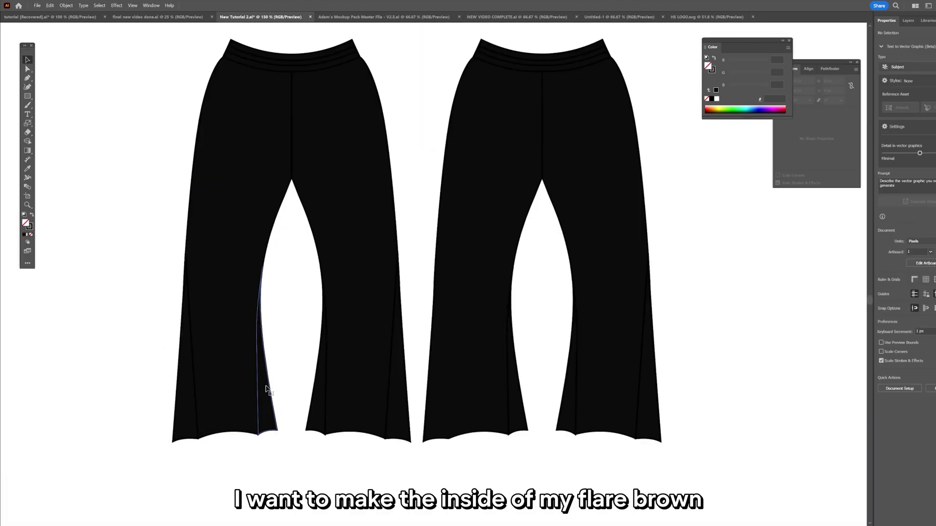
- Colour the four inner flare panels brown, then select the outer flares for a darker shade
{"action": "left_click", "coordinate": [267, 390]}
{"action": "left_click", "coordinate": [316, 409], "text": "shift"}
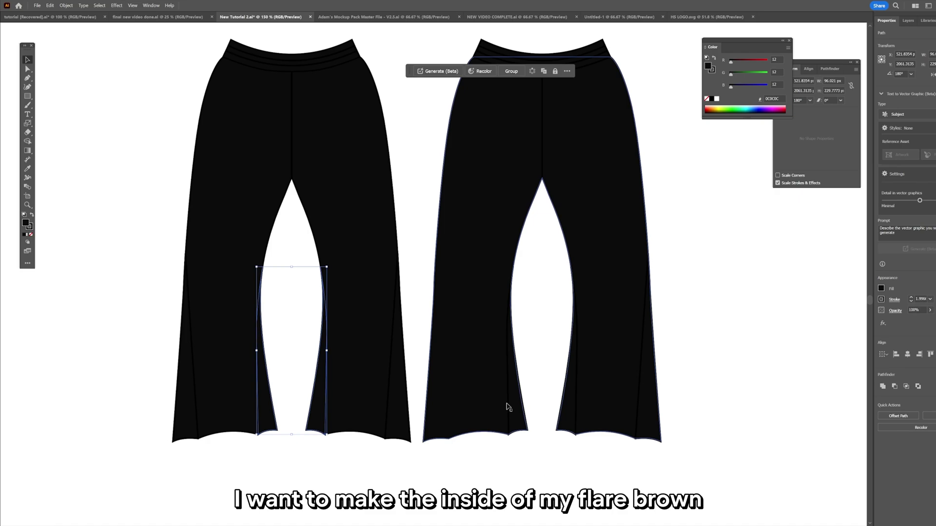
{"action": "left_click", "coordinate": [522, 407], "text": "shift"}
{"action": "left_click", "coordinate": [565, 408], "text": "shift"}
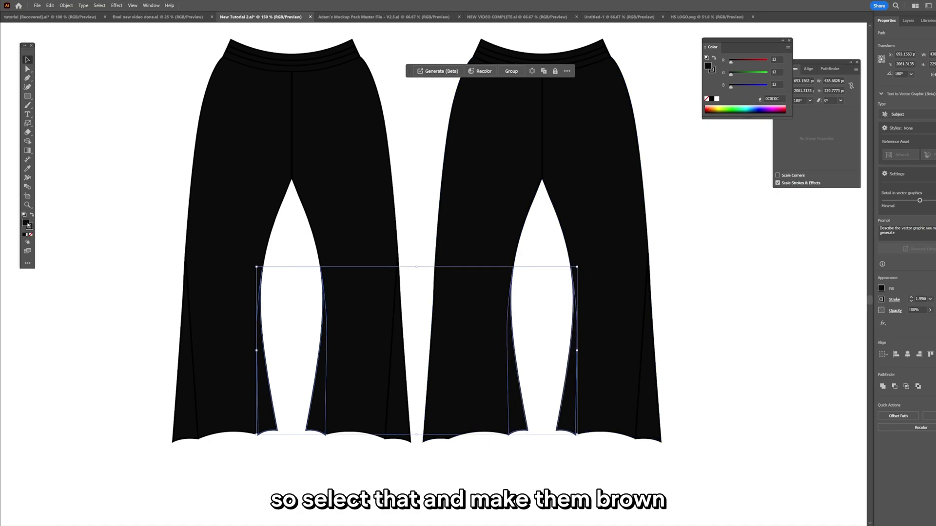
{"action": "double_click", "coordinate": [26, 223]}
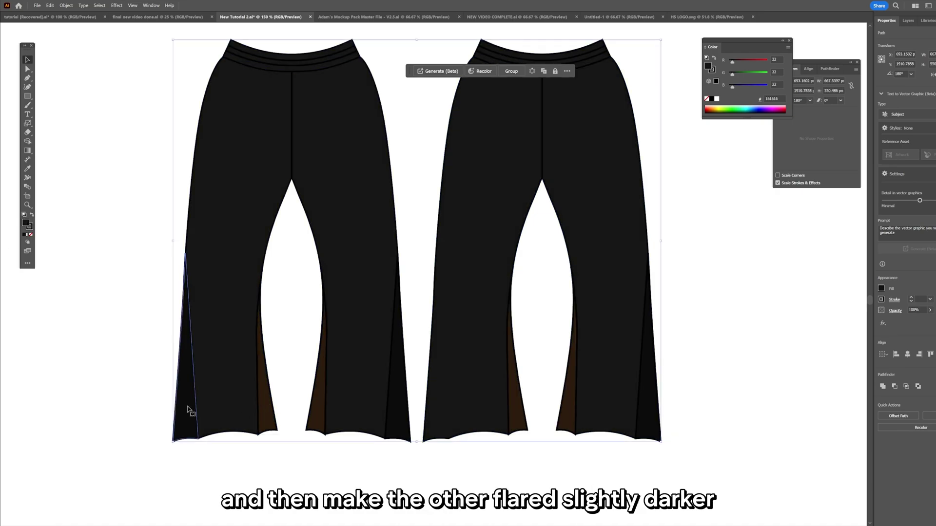
{"action": "left_click", "coordinate": [398, 399], "text": "shift"}
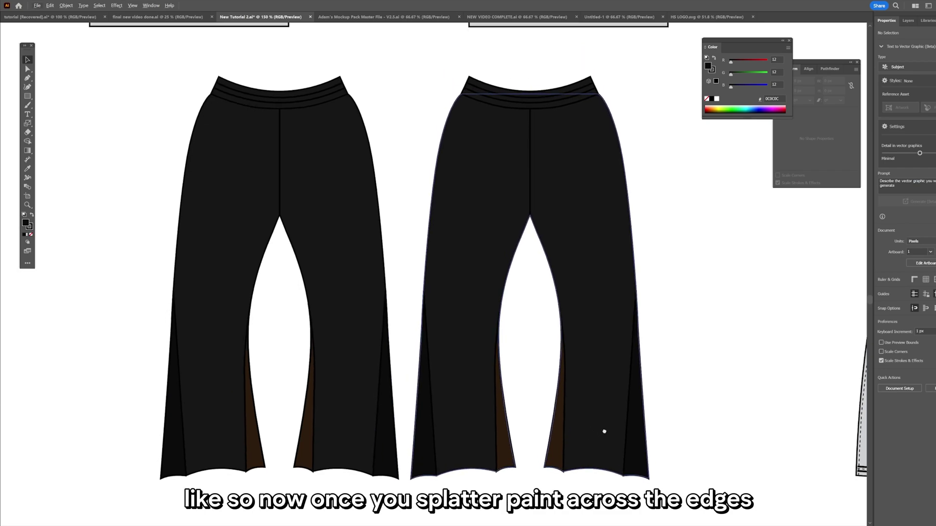
{"action": "key", "text": "ctrl+minus"}
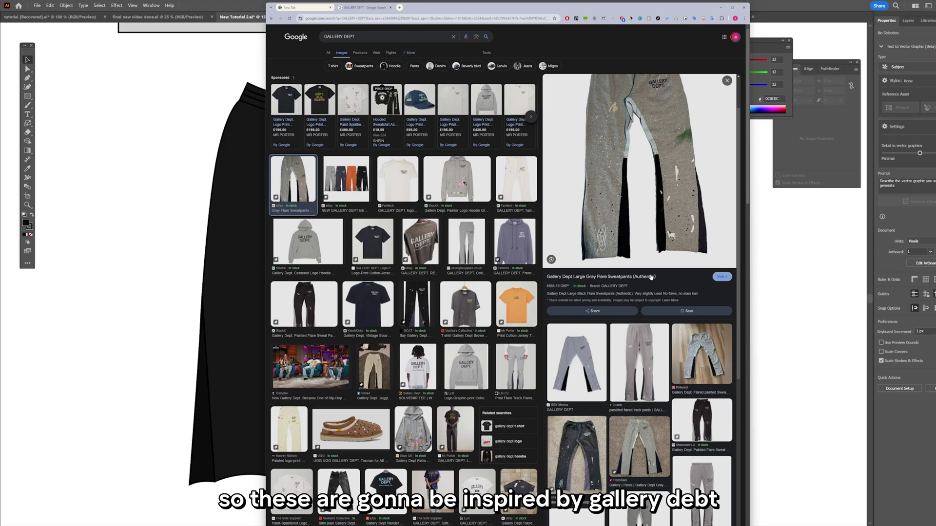
- Preview flare sweatpants images, then search images for the GALLERY DEPT LOGO
{"action": "scroll", "coordinate": [318, 256], "scroll_direction": "down", "scroll_amount": 1}
{"action": "left_click", "coordinate": [318, 255]}
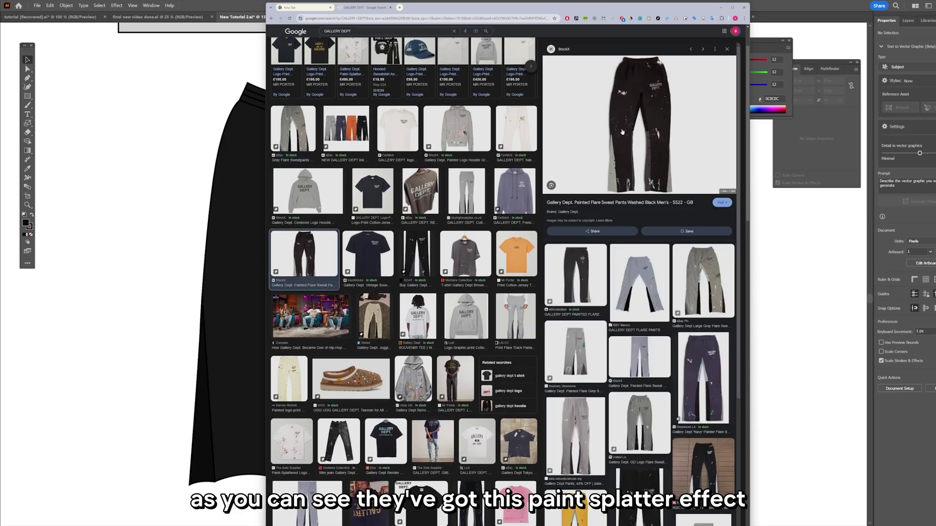
{"action": "left_click", "coordinate": [719, 292]}
{"action": "left_click", "coordinate": [375, 32]}
{"action": "type", "text": "LOGO"}
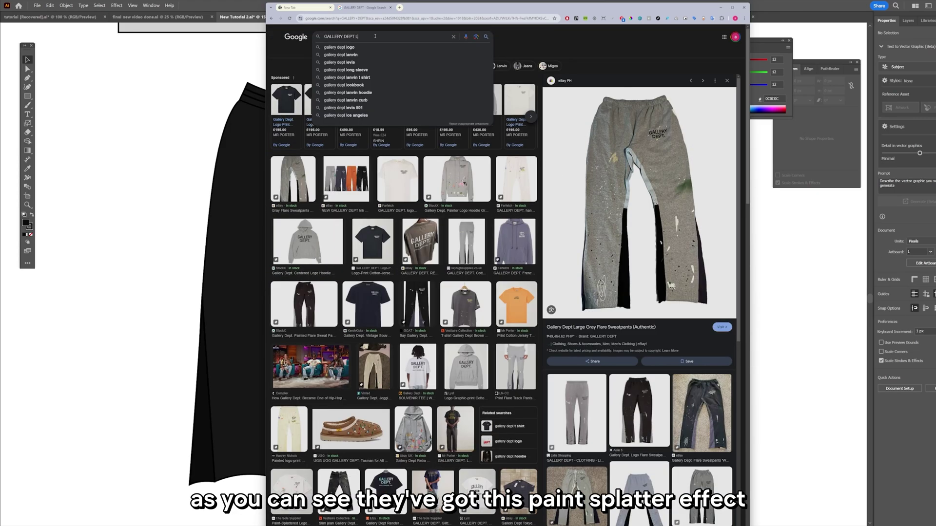
{"action": "key", "text": "Return"}
- Trace the first Gallery Dept logo image and set it white on the pants
{"action": "left_click", "coordinate": [335, 116]}
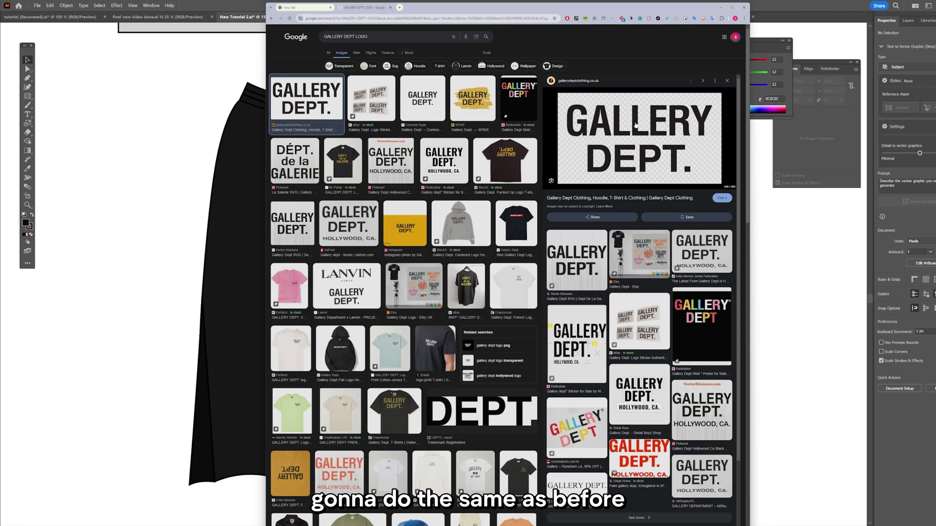
{"action": "left_click", "coordinate": [899, 458]}
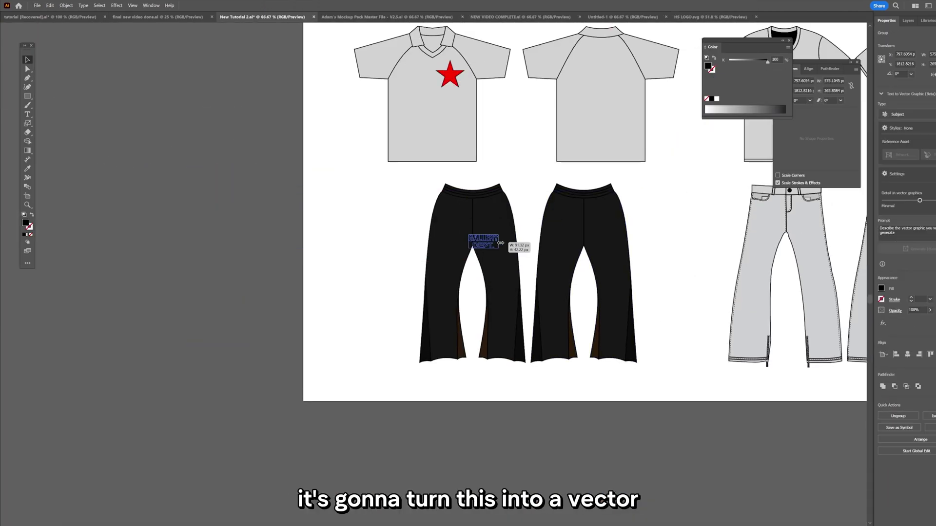
{"action": "key", "text": "ctrl+equal"}
{"action": "key", "text": "ctrl+equal"}
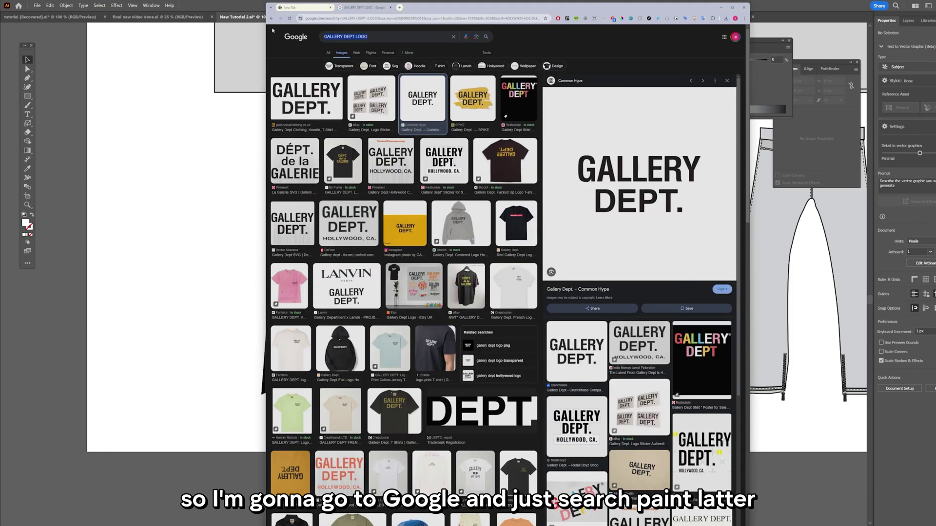
- Search 'PAINT SPLATTER SVG' and save the grunge ink splat image as an SVG
{"action": "type", "text": "PA"}
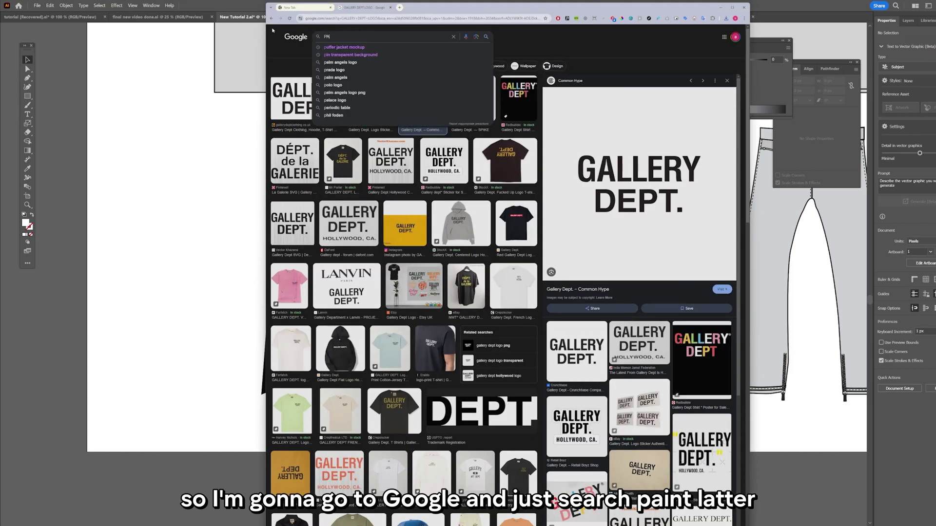
{"action": "type", "text": "INT SPLATTER SVG"}
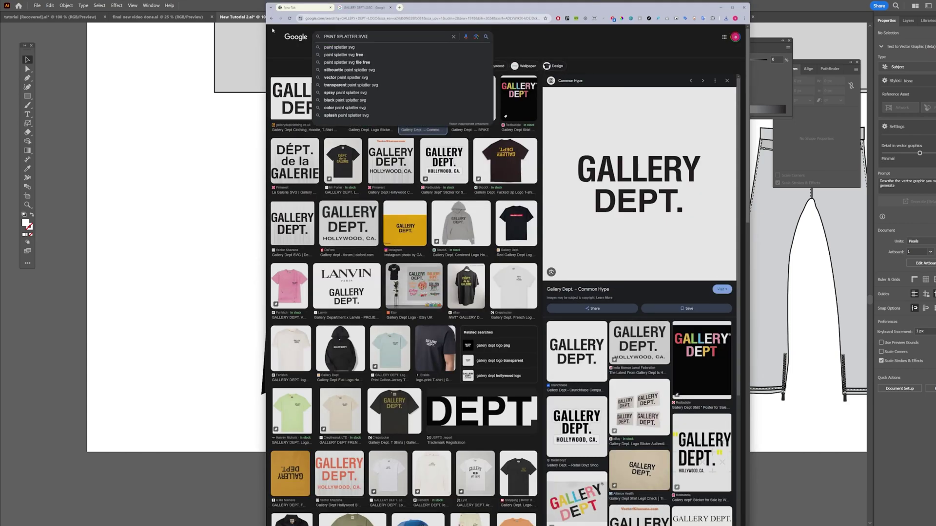
{"action": "key", "text": "Return"}
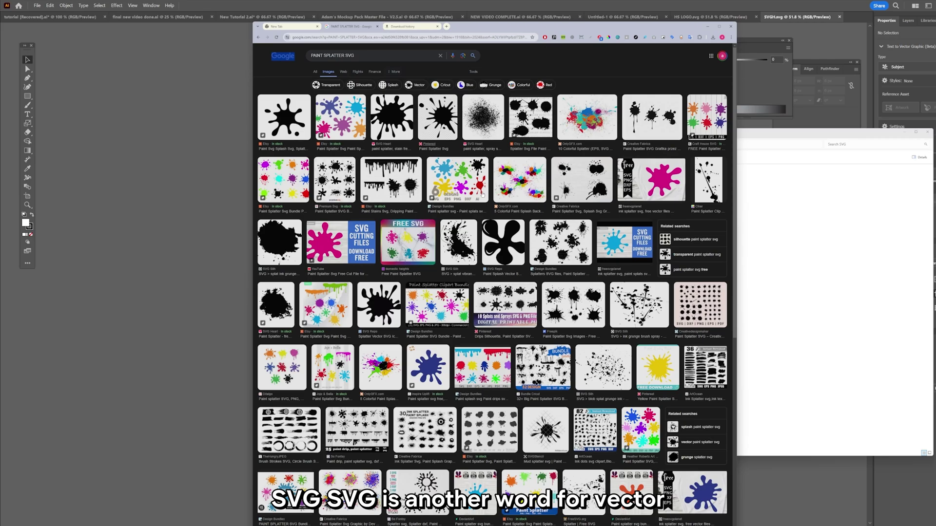
{"action": "left_click", "coordinate": [612, 363]}
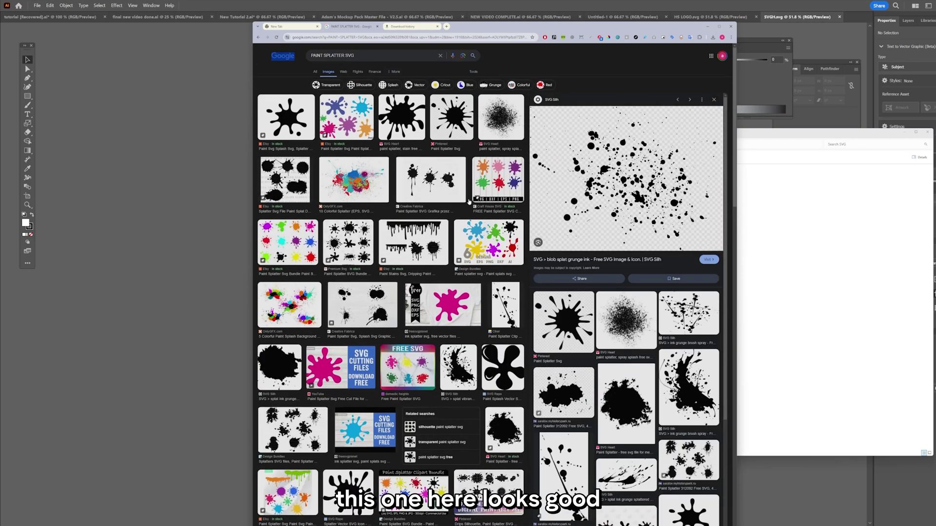
{"action": "right_click", "coordinate": [605, 181]}
{"action": "left_click", "coordinate": [635, 256]}
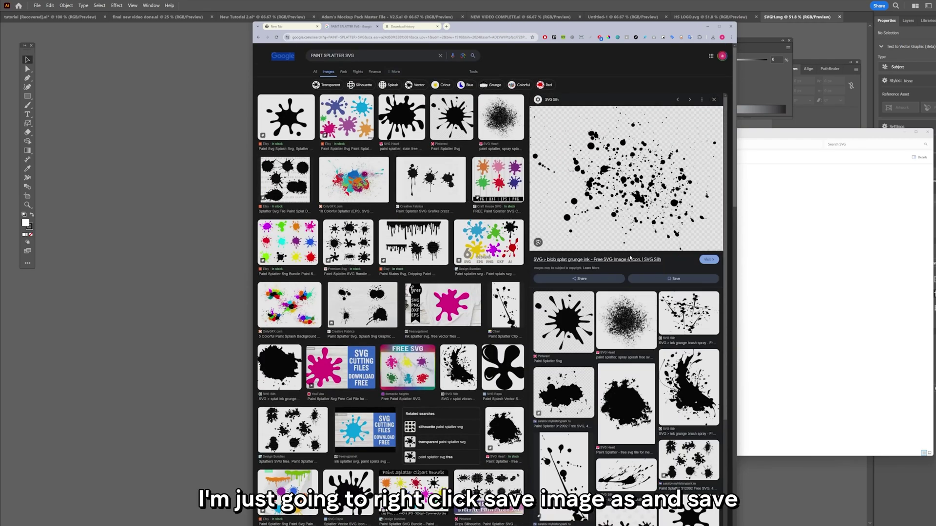
{"action": "left_click", "coordinate": [666, 325]}
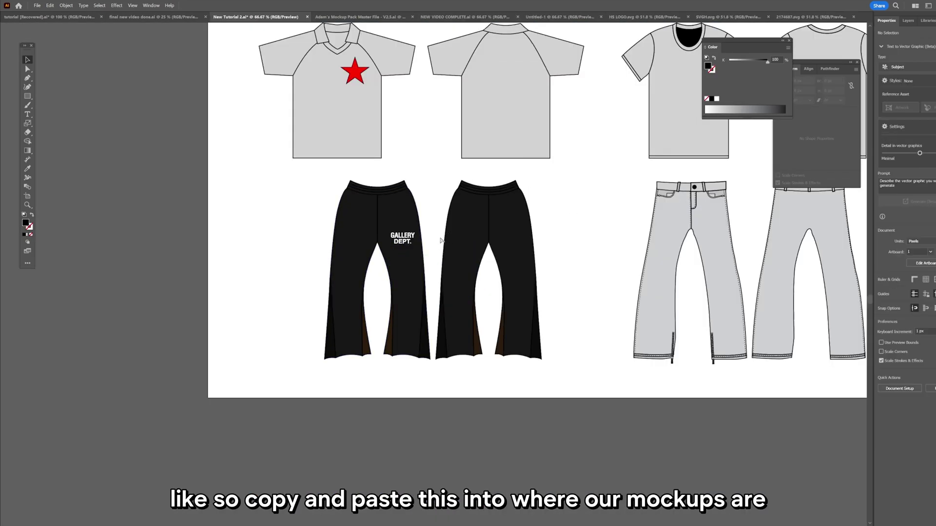
- Paste the ink splatter left of the joggers and fill it with 00A4FF
{"action": "key", "text": "ctrl+v"}
{"action": "left_click_drag", "start_coordinate": [444, 277], "coordinate": [239, 227]}
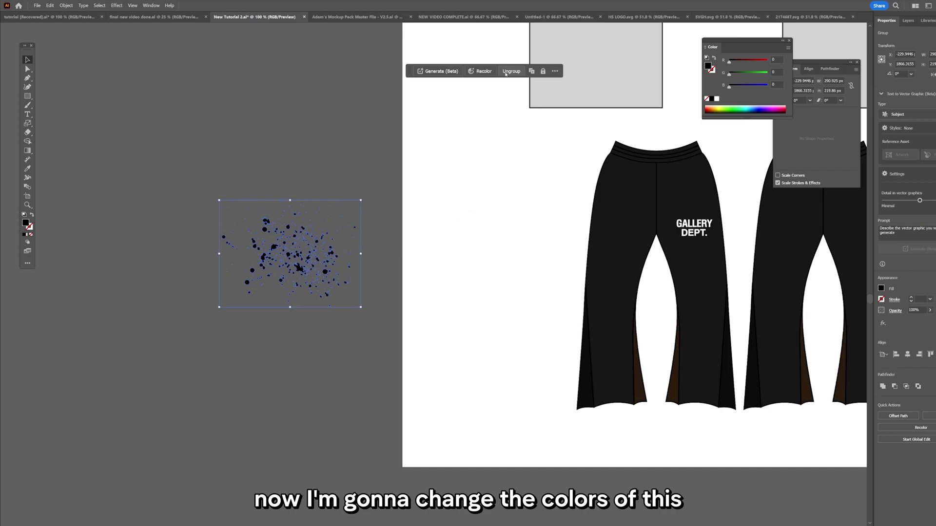
{"action": "left_click", "coordinate": [241, 252]}
{"action": "scroll", "coordinate": [241, 252], "scroll_direction": "up", "scroll_amount": 3}
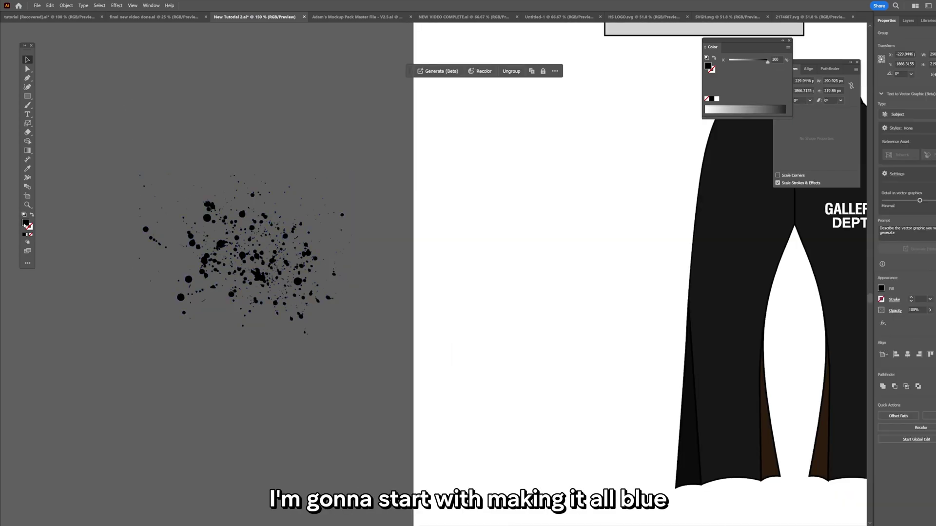
{"action": "double_click", "coordinate": [25, 223]}
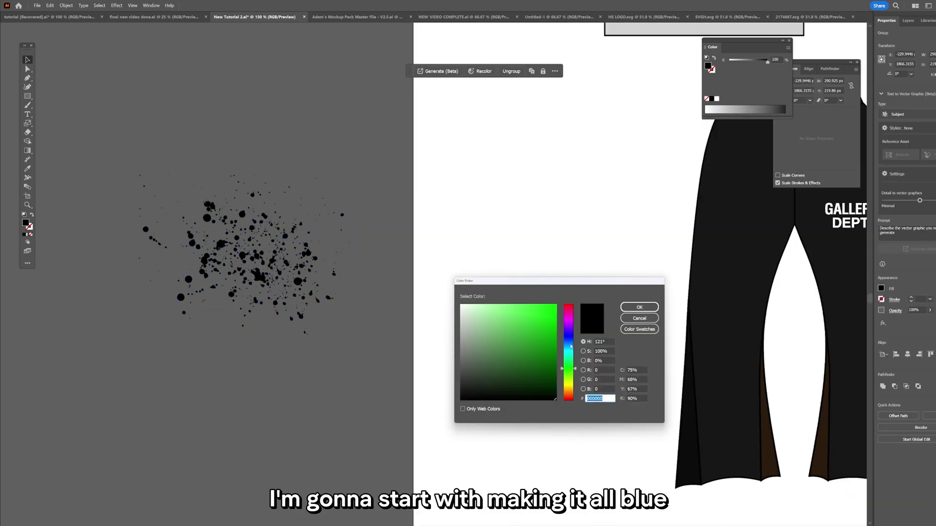
{"action": "type", "text": "00A4FF"}
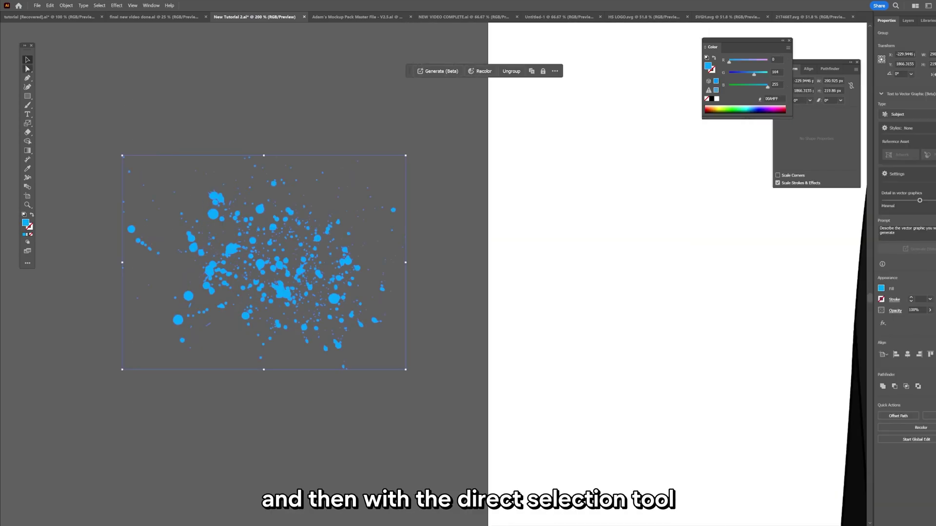
- Select individual scattered splatter blobs with the Direct Selection tool for recolouring
{"action": "key", "text": "a"}
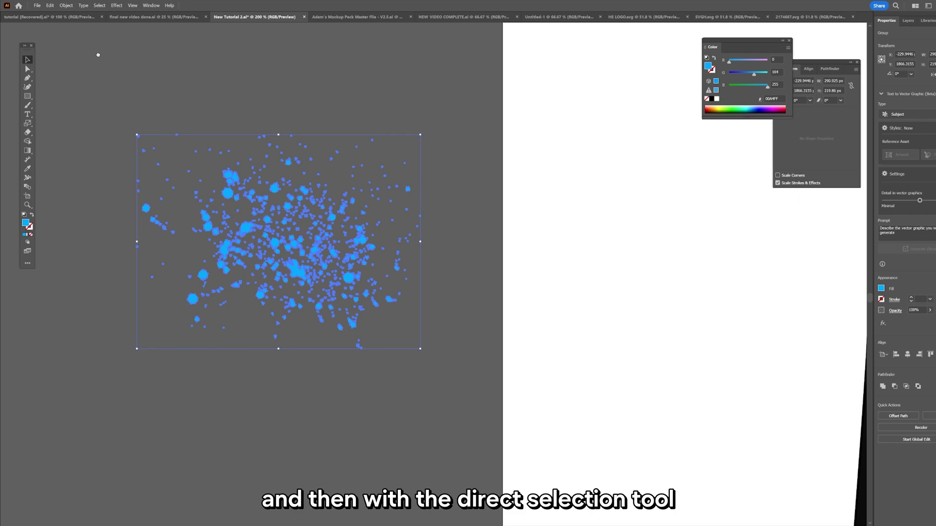
{"action": "left_click", "coordinate": [142, 83]}
{"action": "scroll", "coordinate": [218, 243], "scroll_direction": "up", "scroll_amount": 2}
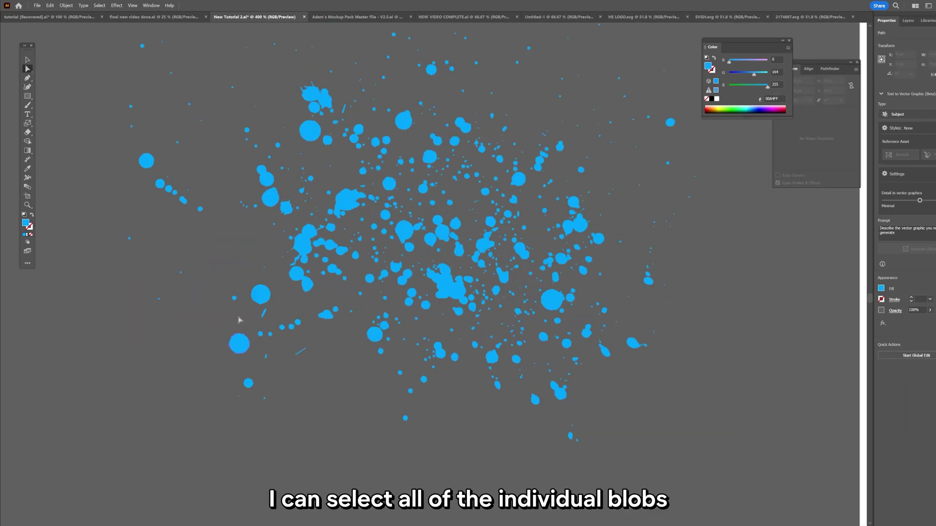
{"action": "left_click", "coordinate": [410, 117]}
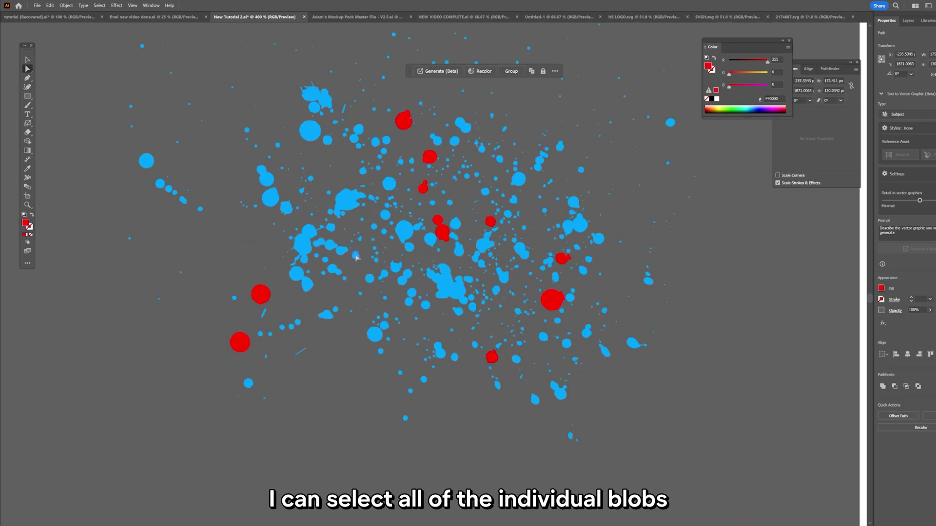
{"action": "left_click", "coordinate": [635, 346], "text": "shift"}
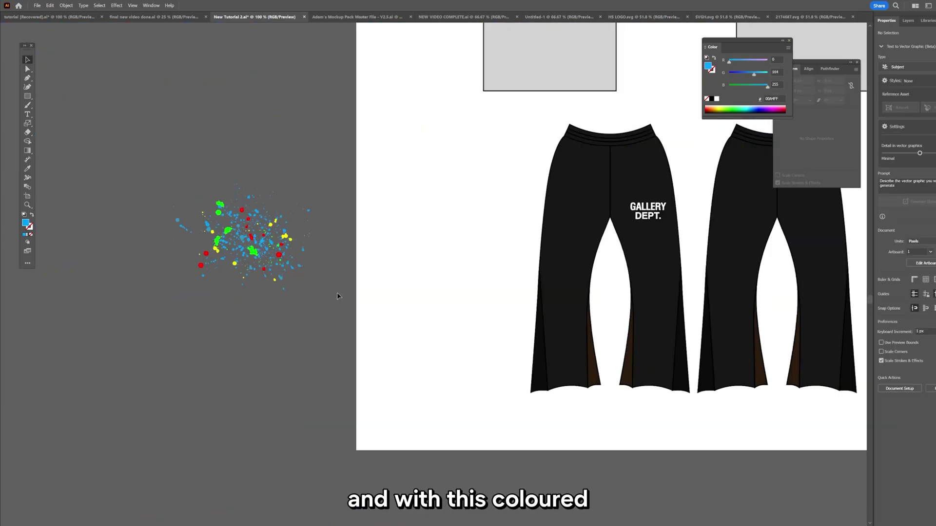
- Move the whole splatter onto the left jogger's outer edge and rotate it to a slant
{"action": "left_click_drag", "start_coordinate": [337, 296], "coordinate": [152, 164]}
{"action": "left_click_drag", "start_coordinate": [182, 274], "coordinate": [544, 292]}
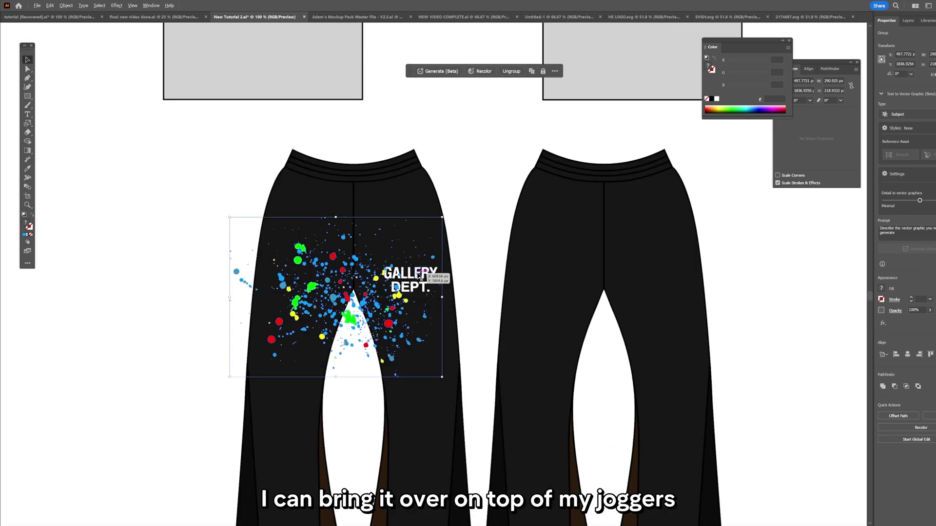
{"action": "key", "text": "ctrl+equal"}
{"action": "left_click_drag", "start_coordinate": [463, 209], "coordinate": [306, 182]}
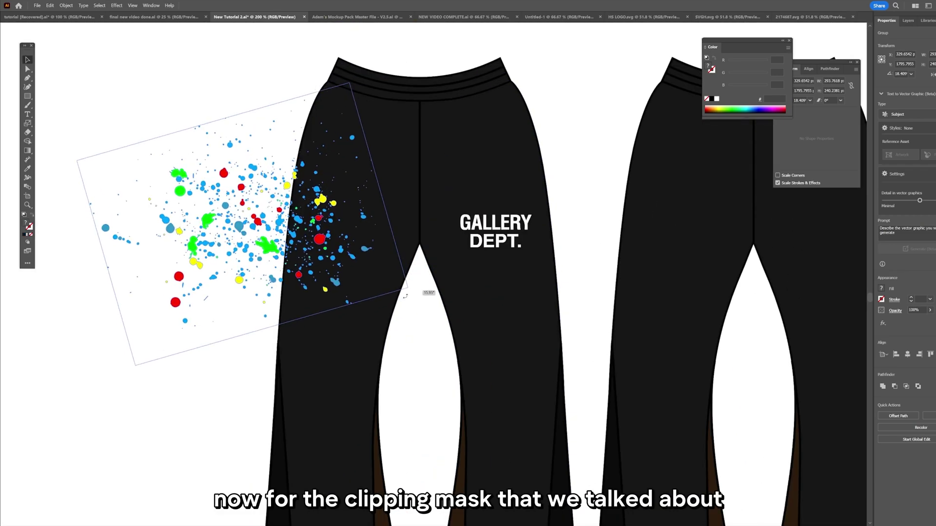
{"action": "left_click_drag", "start_coordinate": [405, 296], "coordinate": [405, 296]}
{"action": "key", "text": "ctrl+minus"}
{"action": "left_click", "coordinate": [215, 102]}
{"action": "key", "text": "ctrl+minus"}
{"action": "key", "text": "ctrl+minus"}
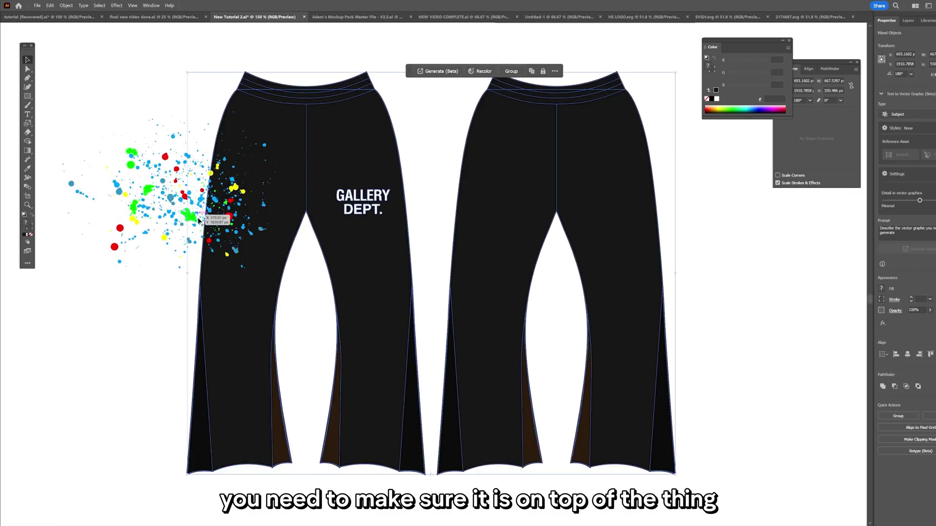
- Bring the selection to front, then make a clipping mask of the splatter and left jogger
{"action": "right_click", "coordinate": [305, 198]}
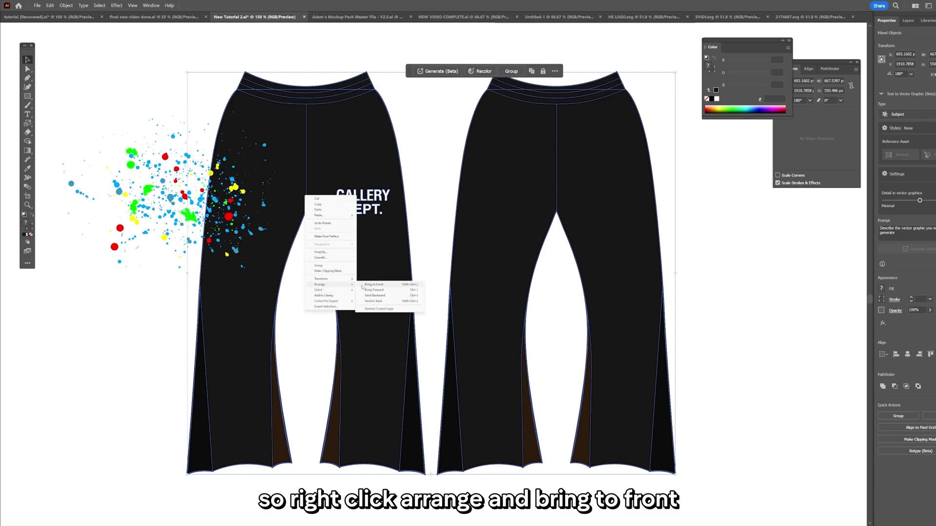
{"action": "left_click", "coordinate": [373, 285]}
{"action": "scroll", "coordinate": [239, 197], "scroll_direction": "left", "scroll_amount": 2}
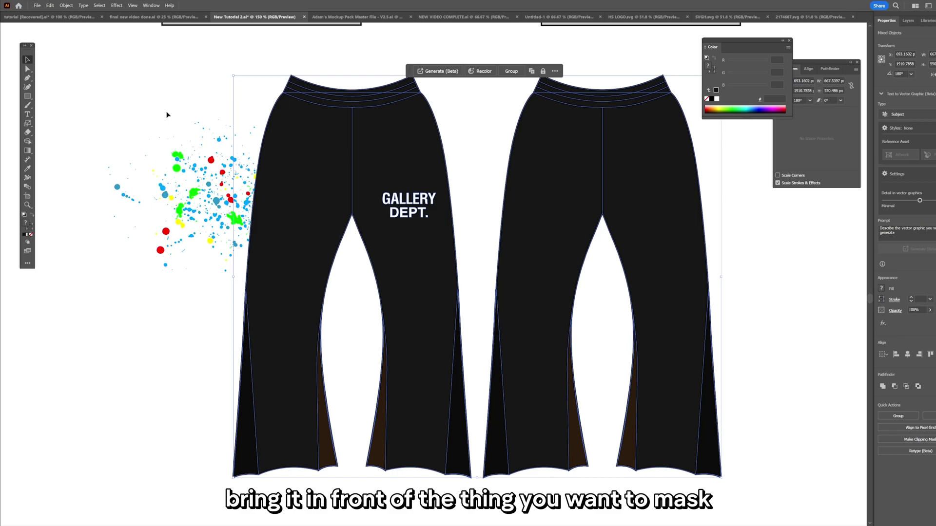
{"action": "scroll", "coordinate": [167, 115], "scroll_direction": "left", "scroll_amount": 2}
{"action": "left_click", "coordinate": [268, 135]}
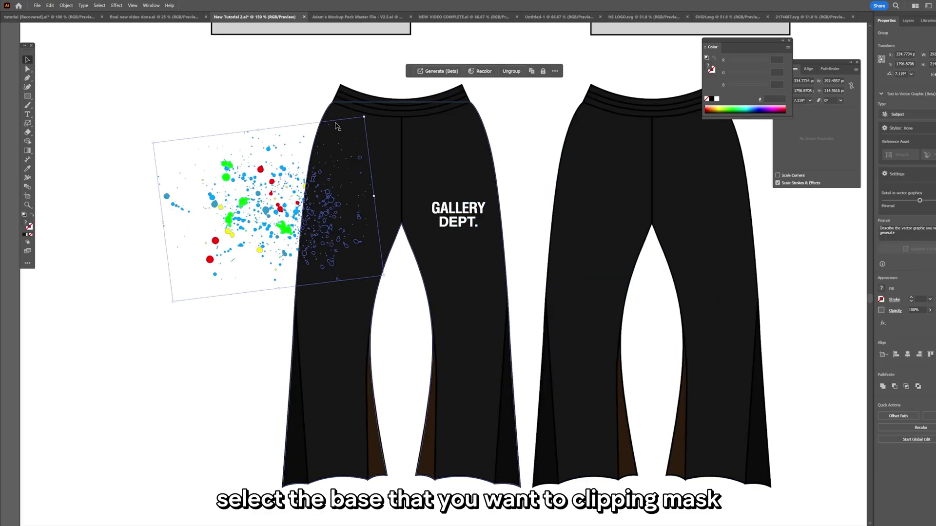
{"action": "left_click", "coordinate": [349, 134], "text": "shift"}
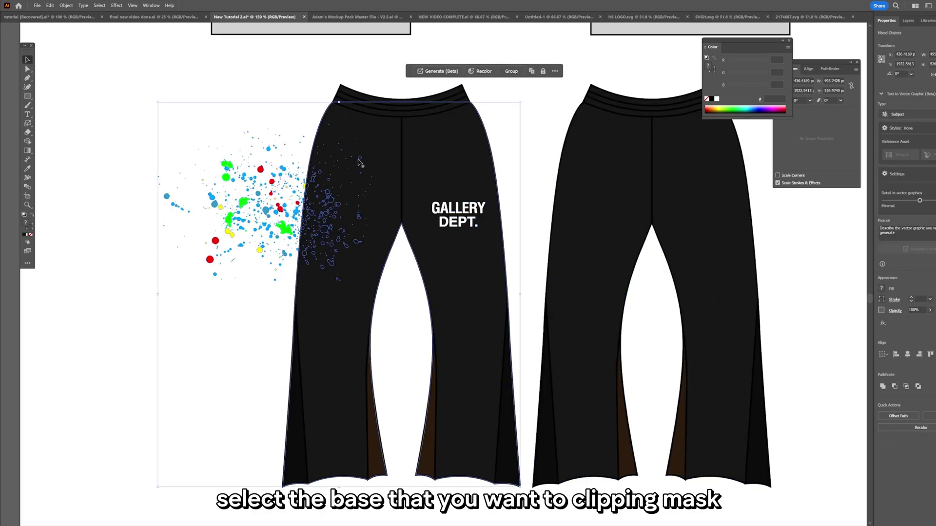
{"action": "right_click", "coordinate": [349, 189]}
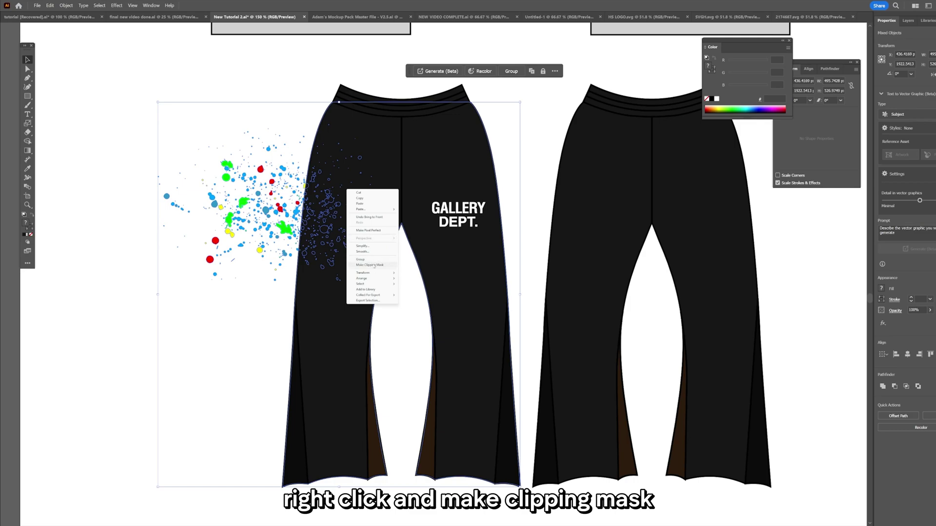
{"action": "left_click", "coordinate": [374, 266]}
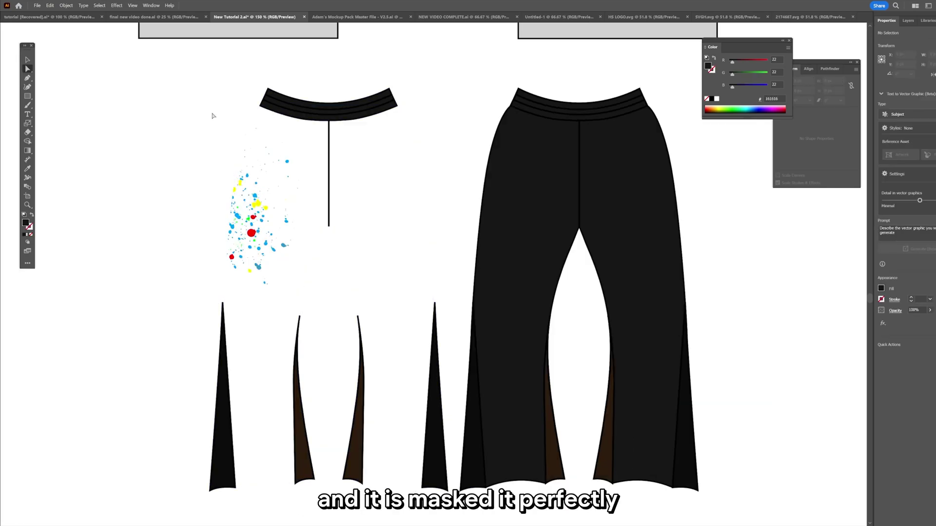
- Restore the masked jogger's original black fill
{"action": "key", "text": "ctrl+="}
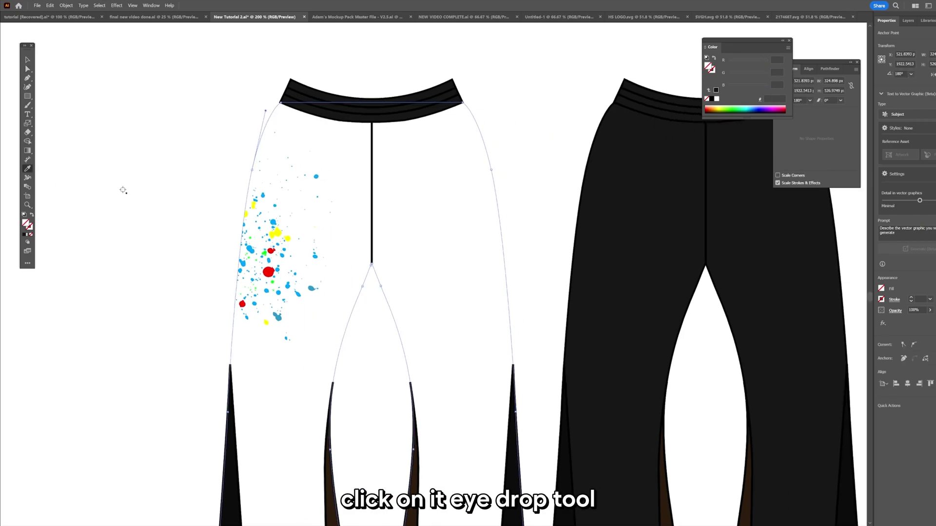
{"action": "scroll", "coordinate": [123, 190], "scroll_direction": "right", "scroll_amount": 5}
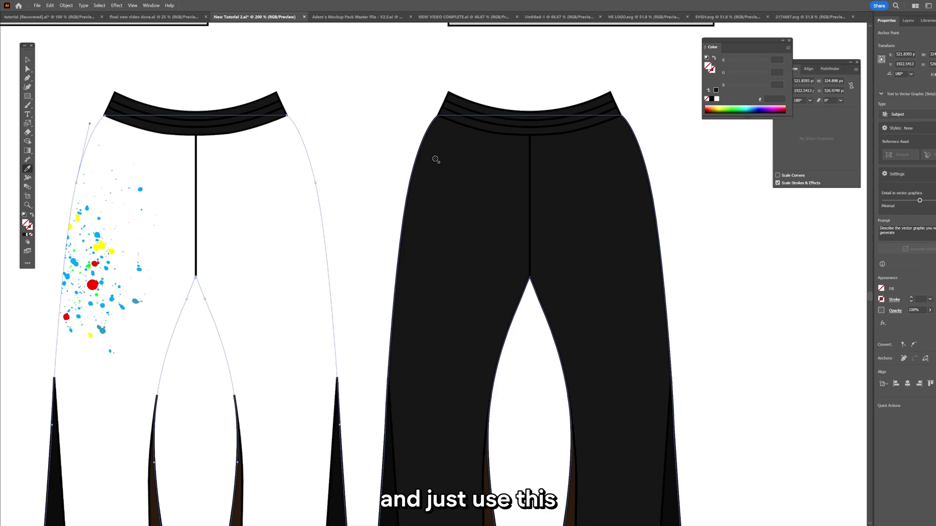
{"action": "left_click", "coordinate": [415, 164]}
{"action": "scroll", "coordinate": [365, 145], "scroll_direction": "down", "scroll_amount": 2}
{"action": "scroll", "coordinate": [365, 145], "scroll_direction": "left", "scroll_amount": 2}
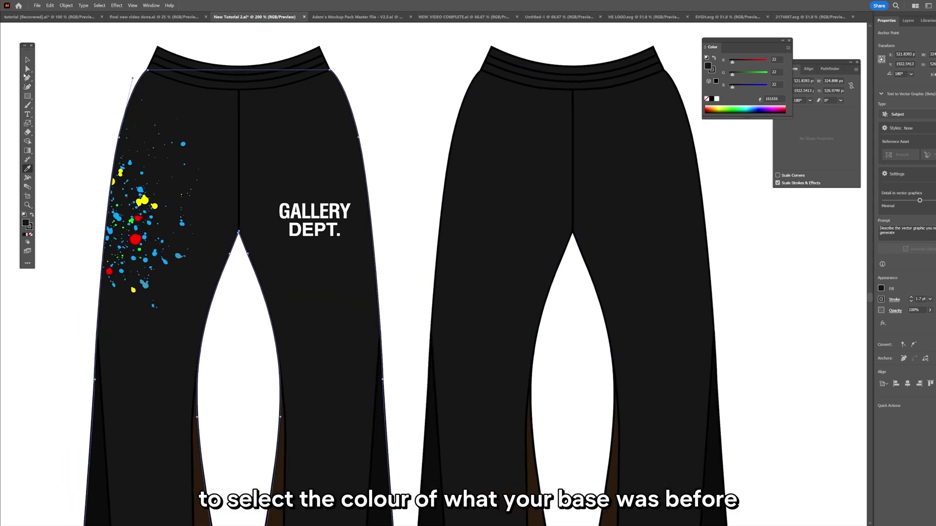
{"action": "left_click", "coordinate": [75, 67]}
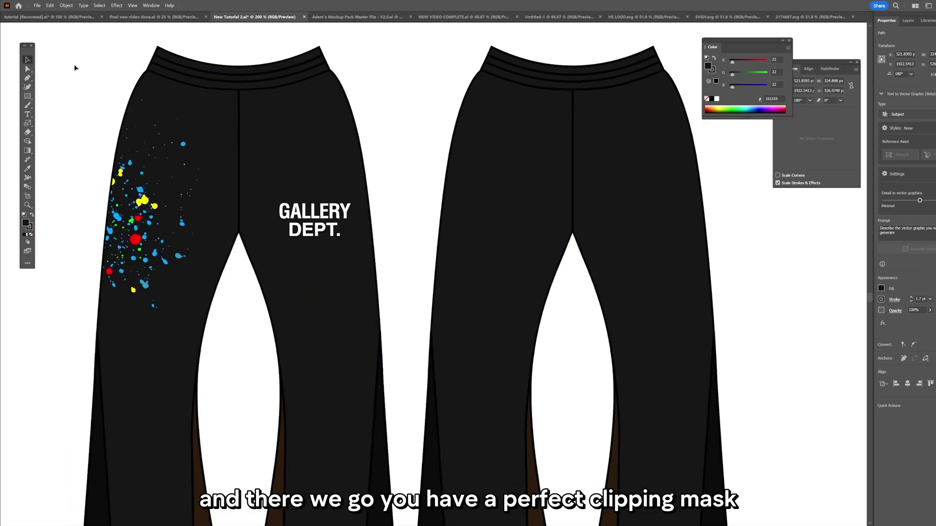
{"action": "key", "text": "ctrl+minus"}
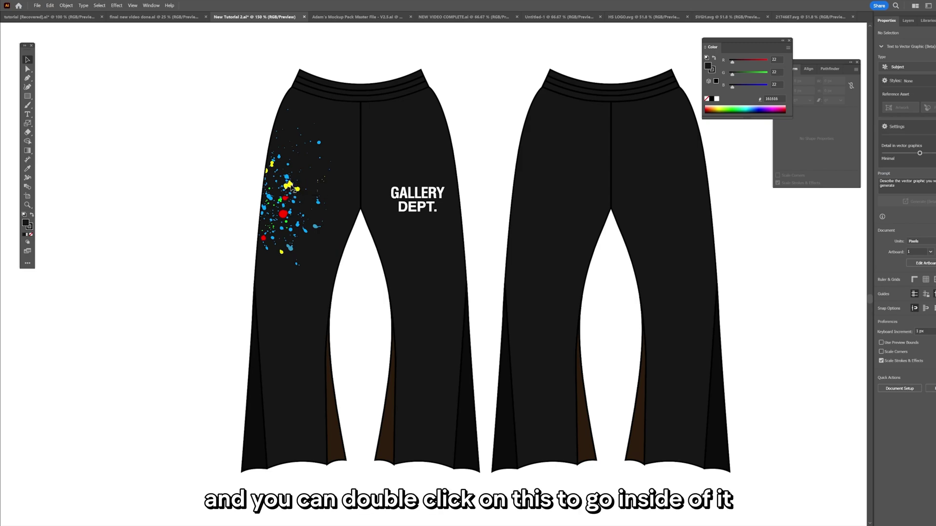
- Place splatter copies inside the clip groups of both black pants
{"action": "double_click", "coordinate": [289, 188]}
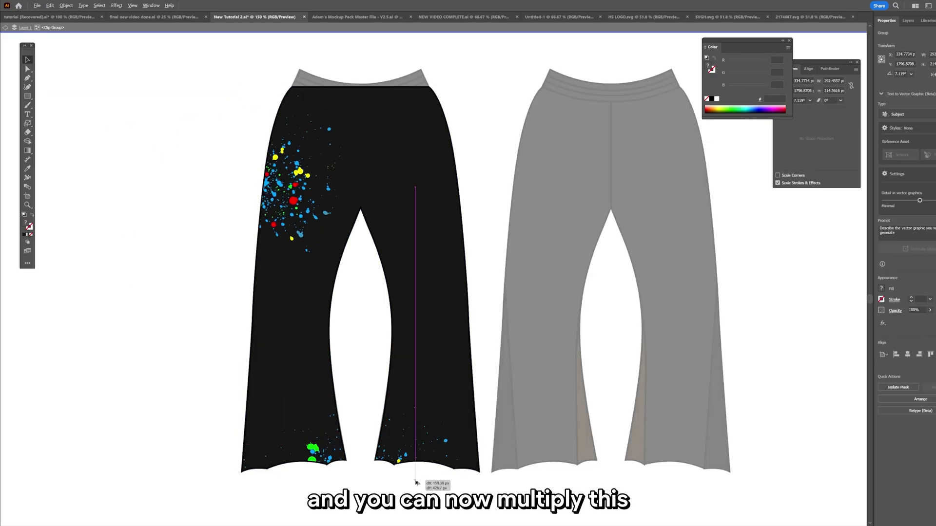
{"action": "left_click_drag", "start_coordinate": [414, 195], "coordinate": [352, 251]}
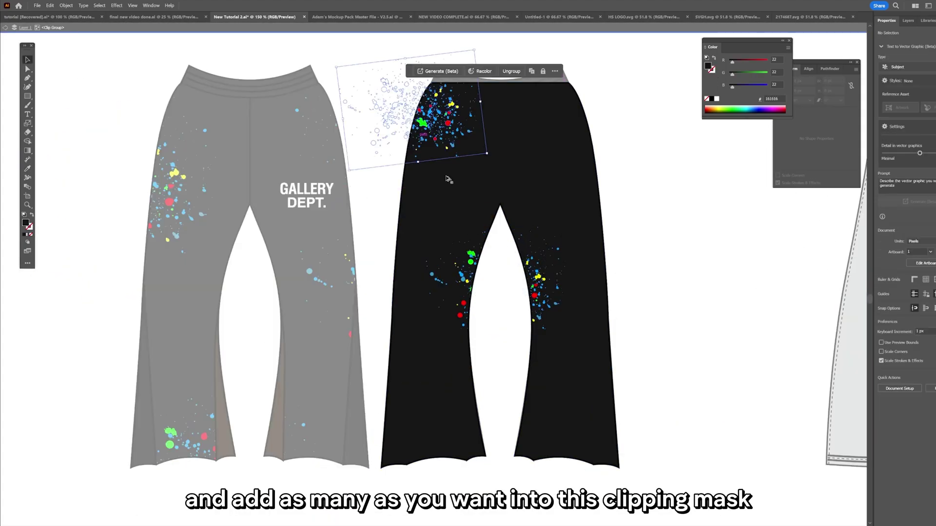
{"action": "left_click_drag", "start_coordinate": [445, 177], "coordinate": [495, 74]}
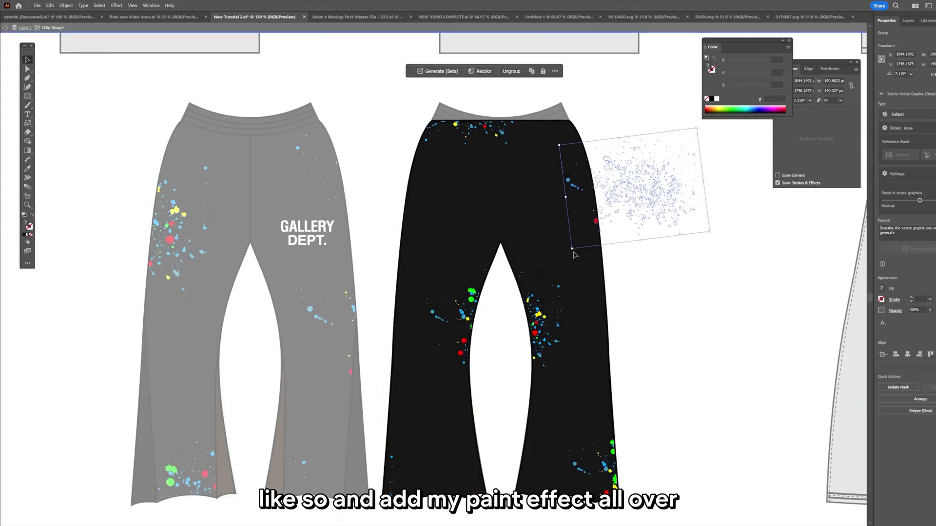
{"action": "left_click_drag", "start_coordinate": [668, 195], "coordinate": [581, 195]}
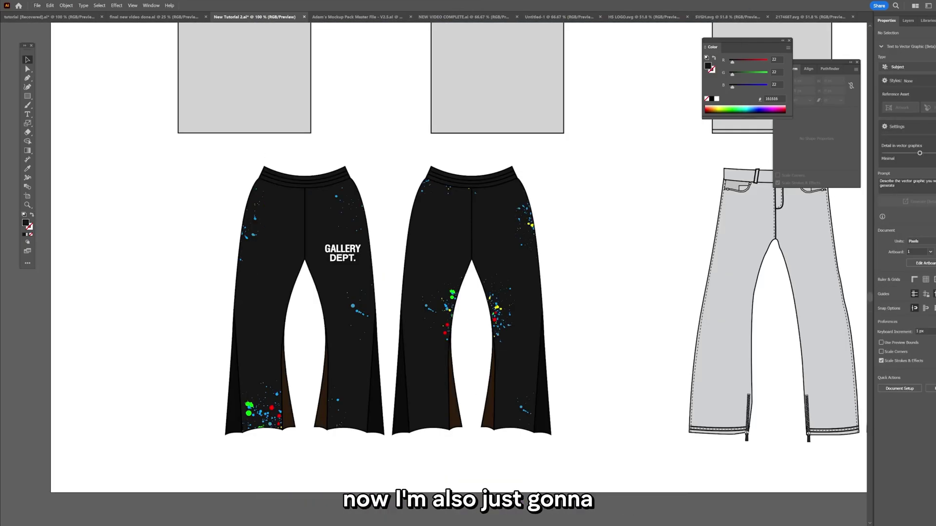
- Preview the long diagonal splatter image in the paint splatter search results
{"action": "key", "text": "alt+Tab"}
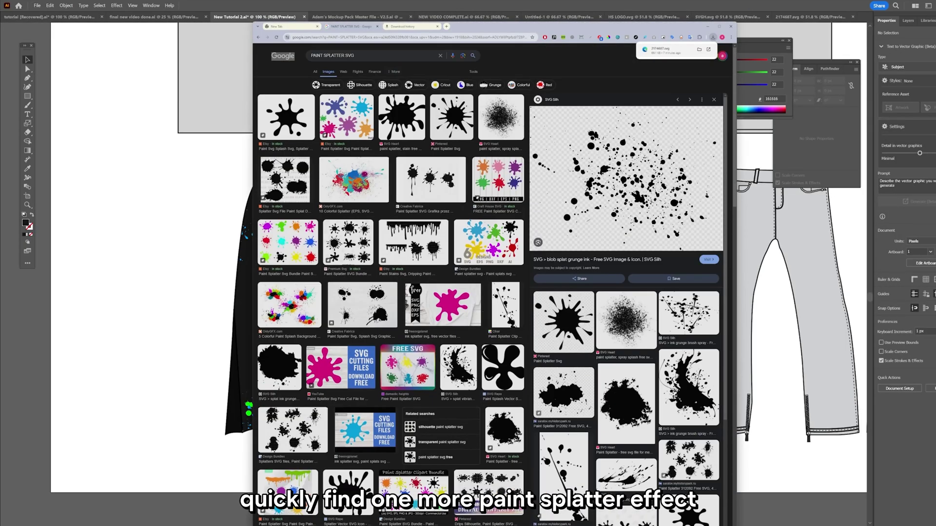
{"action": "left_click", "coordinate": [507, 306]}
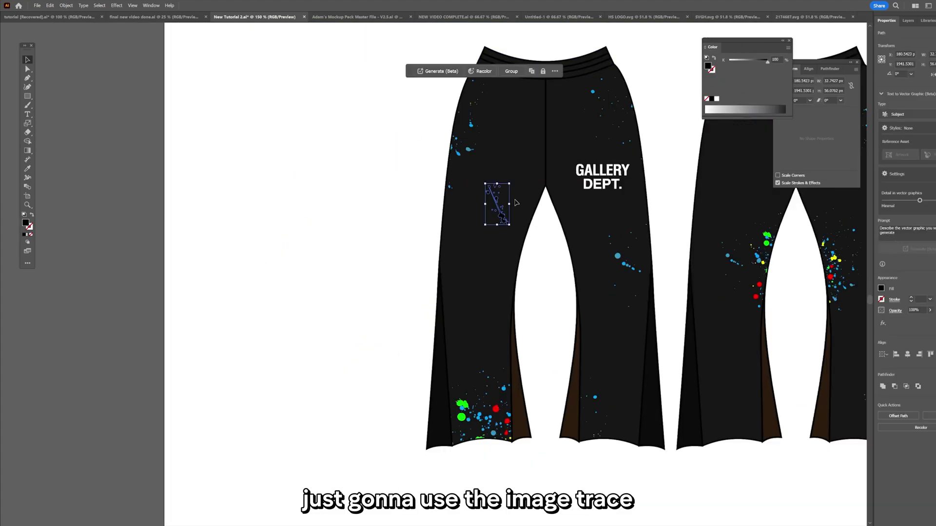
{"action": "scroll", "coordinate": [515, 203], "scroll_direction": "up", "scroll_amount": 3}
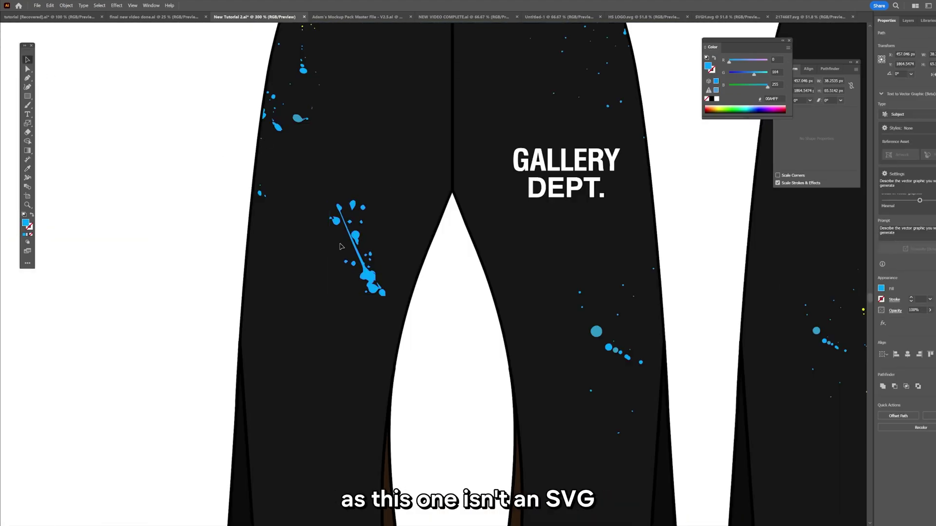
{"action": "scroll", "coordinate": [382, 259], "scroll_direction": "up", "scroll_amount": 2}
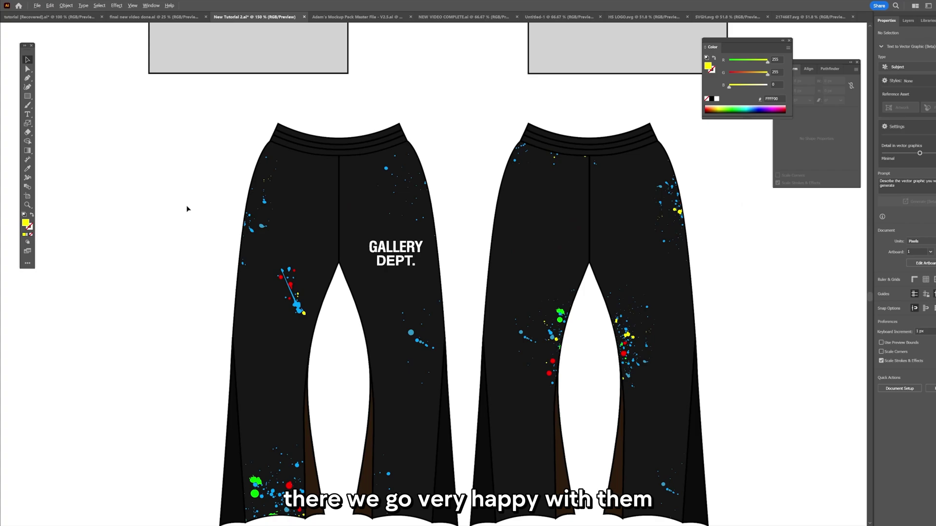
{"action": "scroll", "coordinate": [146, 160], "scroll_direction": "down", "scroll_amount": 2}
{"action": "scroll", "coordinate": [200, 203], "scroll_direction": "up", "scroll_amount": 2}
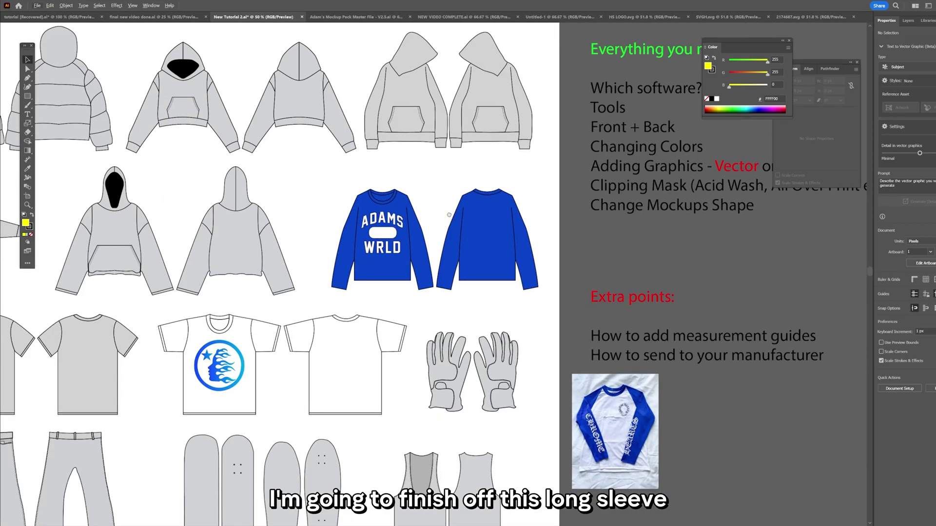
{"action": "scroll", "coordinate": [396, 234], "scroll_direction": "up", "scroll_amount": 3}
{"action": "scroll", "coordinate": [395, 234], "scroll_direction": "up", "scroll_amount": 1}
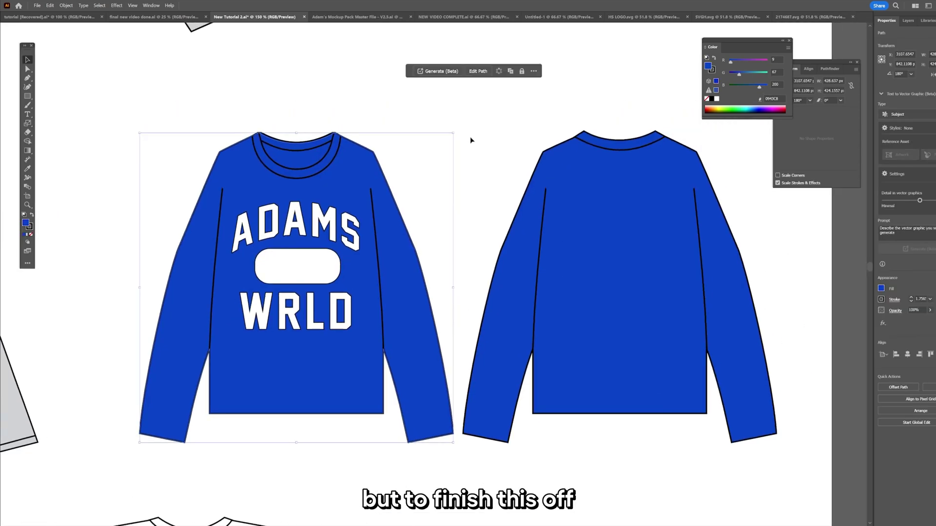
- Set the long sleeve lettering to no fill with a yellow outline
{"action": "left_click", "coordinate": [470, 137]}
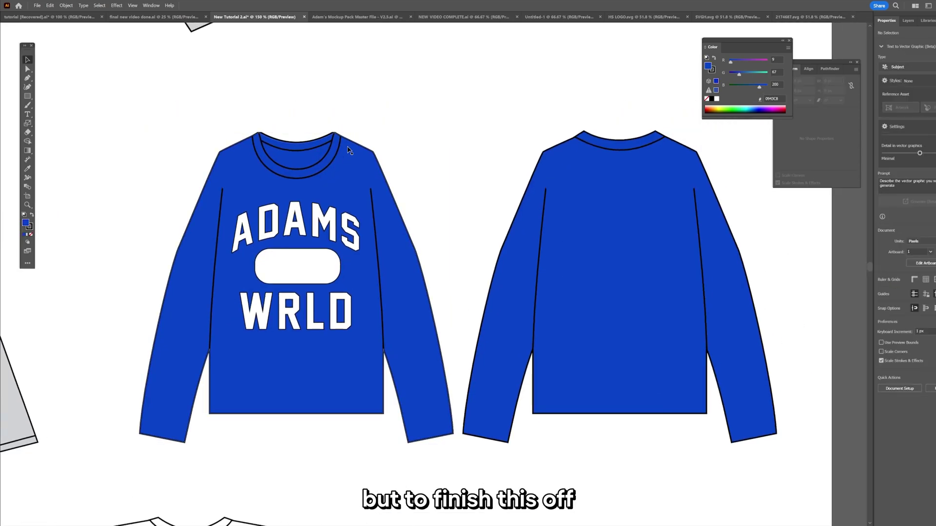
{"action": "left_click", "coordinate": [321, 166]}
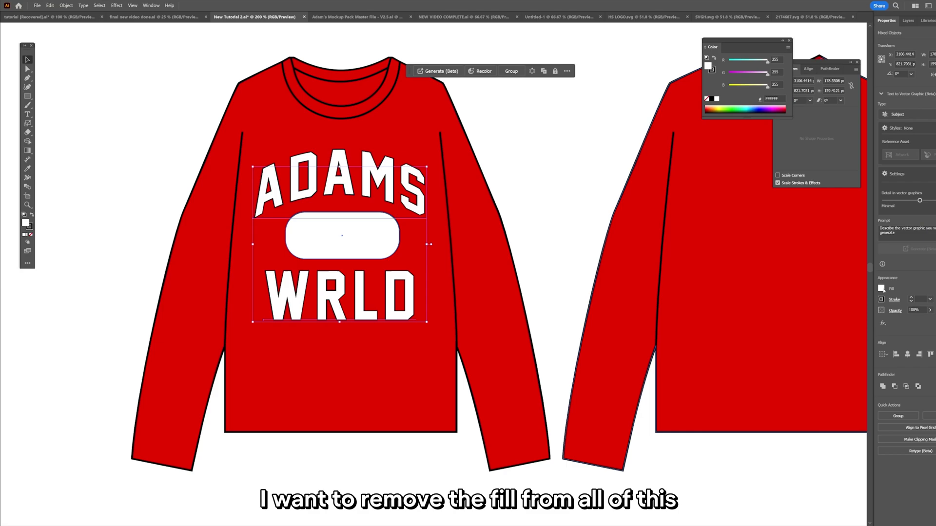
{"action": "left_click", "coordinate": [884, 289]}
{"action": "left_click", "coordinate": [800, 316]}
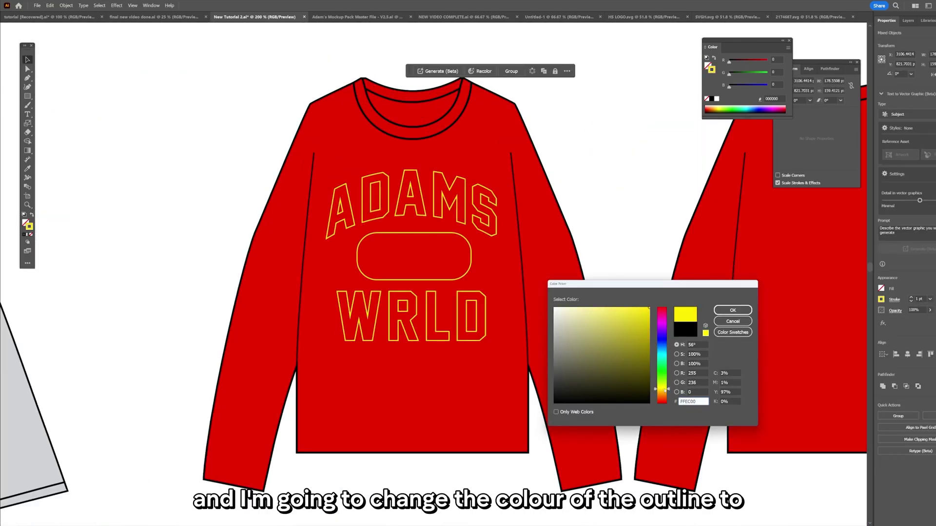
{"action": "key", "text": "Return"}
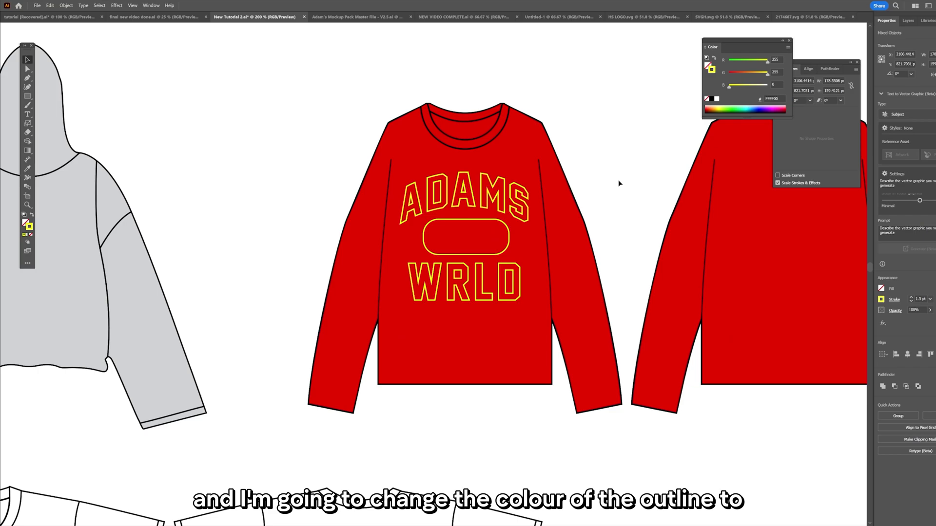
- Duplicate the WRLD lettering as 20 and 24 and place them in the pill
{"action": "left_click_drag", "start_coordinate": [399, 329], "coordinate": [422, 267]}
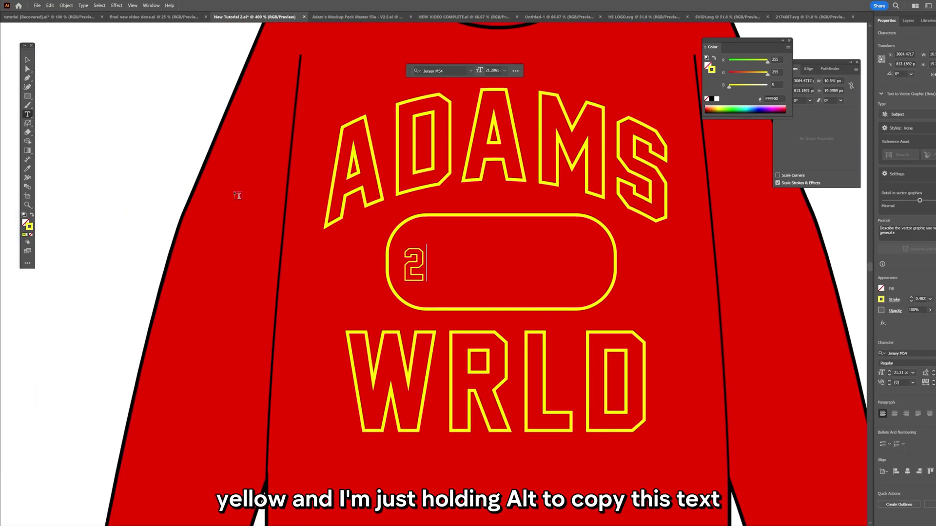
{"action": "type", "text": "0"}
{"action": "left_click_drag", "start_coordinate": [418, 250], "coordinate": [596, 265]}
{"action": "left_click", "coordinate": [27, 58]}
{"action": "left_click", "coordinate": [429, 260]}
{"action": "key", "text": "ctrl+minus"}
{"action": "key", "text": "ctrl+minus"}
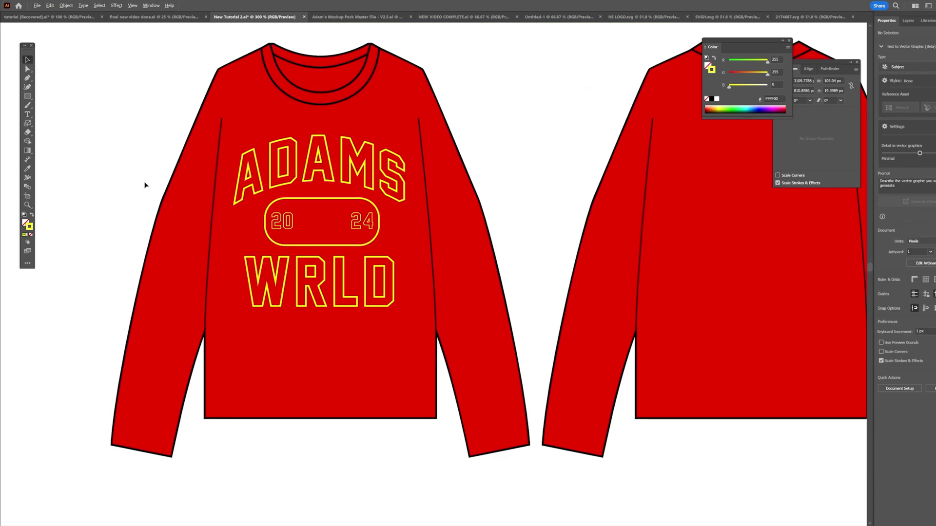
{"action": "key", "text": "ctrl+plus"}
{"action": "key", "text": "ctrl+plus"}
{"action": "key", "text": "ctrl+plus"}
{"action": "left_click", "coordinate": [431, 213], "text": "shift"}
{"action": "key", "text": "ctrl+minus"}
{"action": "key", "text": "ctrl+minus"}
{"action": "left_click", "coordinate": [226, 189]}
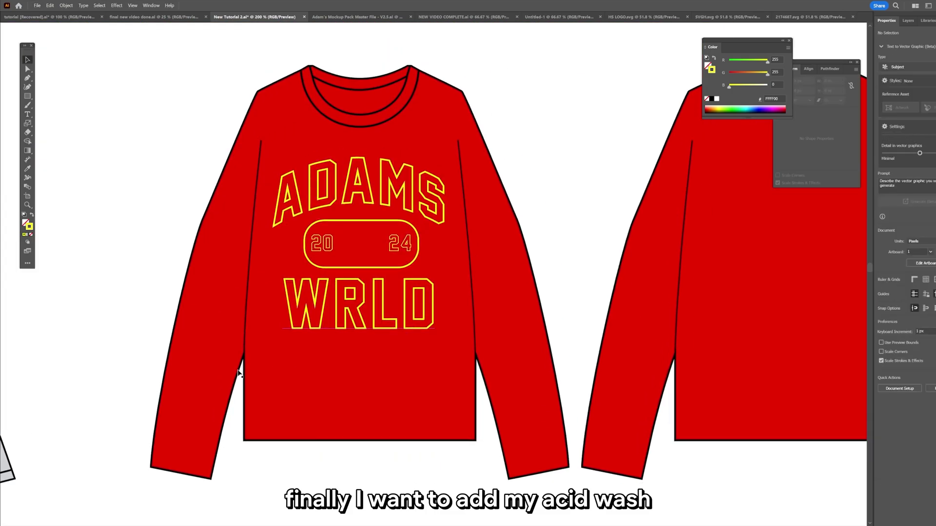
{"action": "key", "text": "ctrl+minus"}
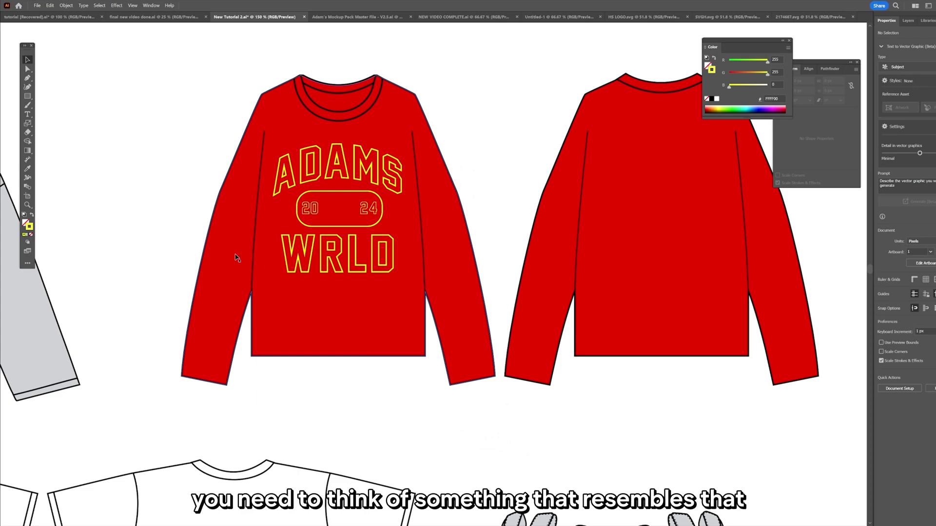
{"action": "scroll", "coordinate": [416, 166], "scroll_direction": "right", "scroll_amount": 2}
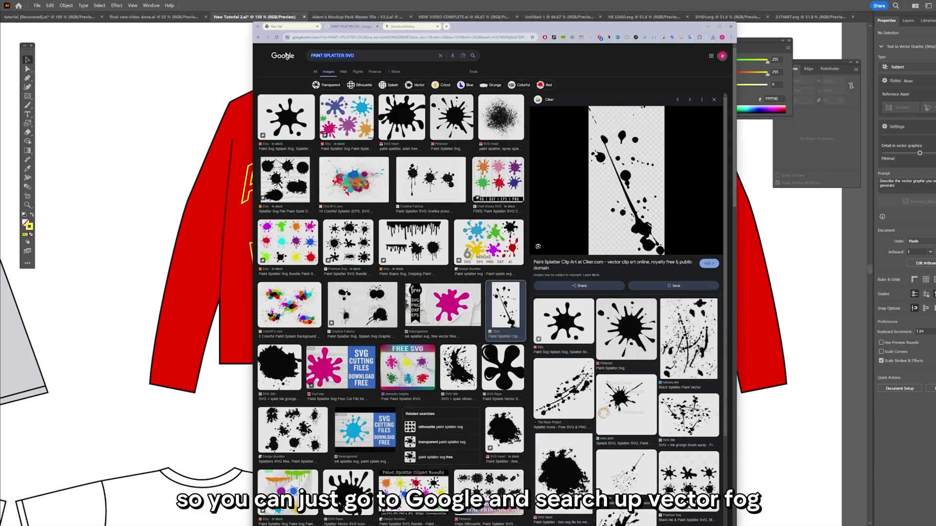
- Search Google Images for 'VECTOR FOG' and browse the results
{"action": "type", "text": "VECTOR FOG"}
{"action": "key", "text": "Return"}
{"action": "scroll", "coordinate": [408, 255], "scroll_direction": "down", "scroll_amount": 3}
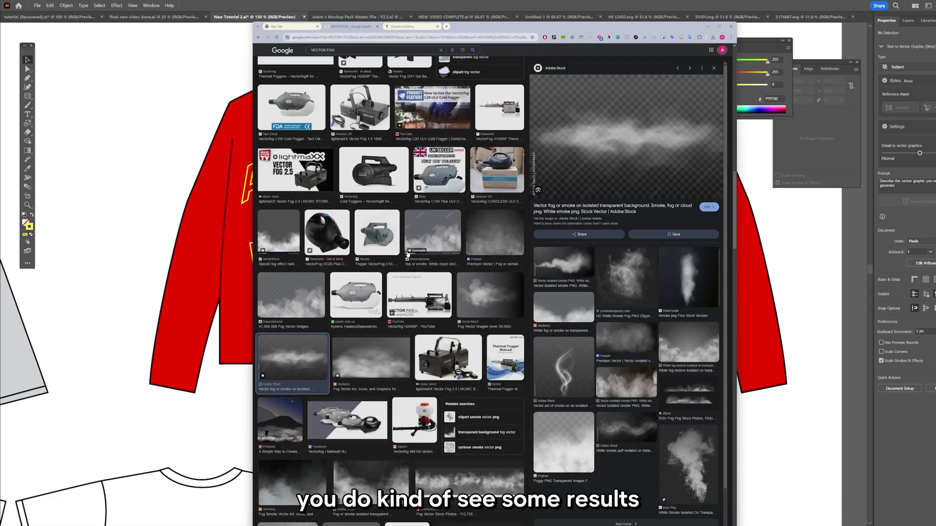
{"action": "scroll", "coordinate": [408, 254], "scroll_direction": "down", "scroll_amount": 15}
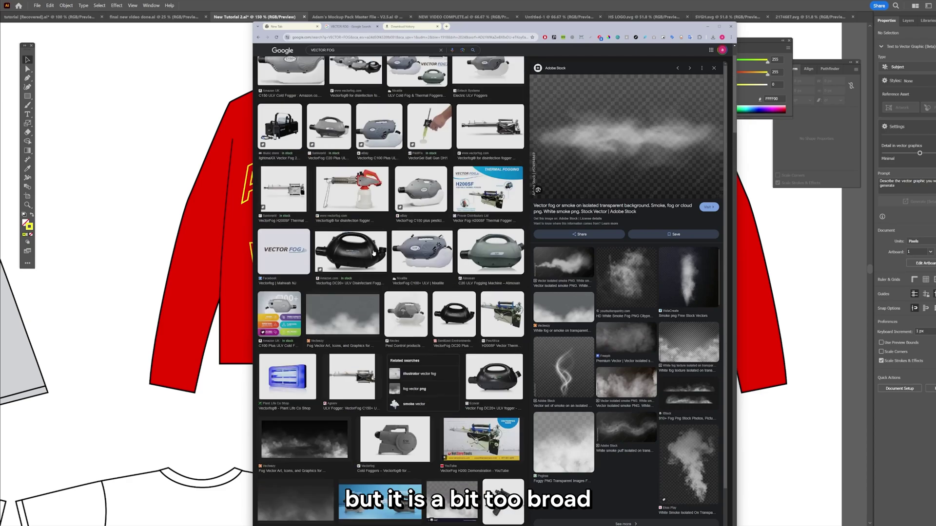
{"action": "scroll", "coordinate": [375, 253], "scroll_direction": "up", "scroll_amount": 2}
- Search the web results for the Vecteezy site
{"action": "left_click", "coordinate": [315, 72]}
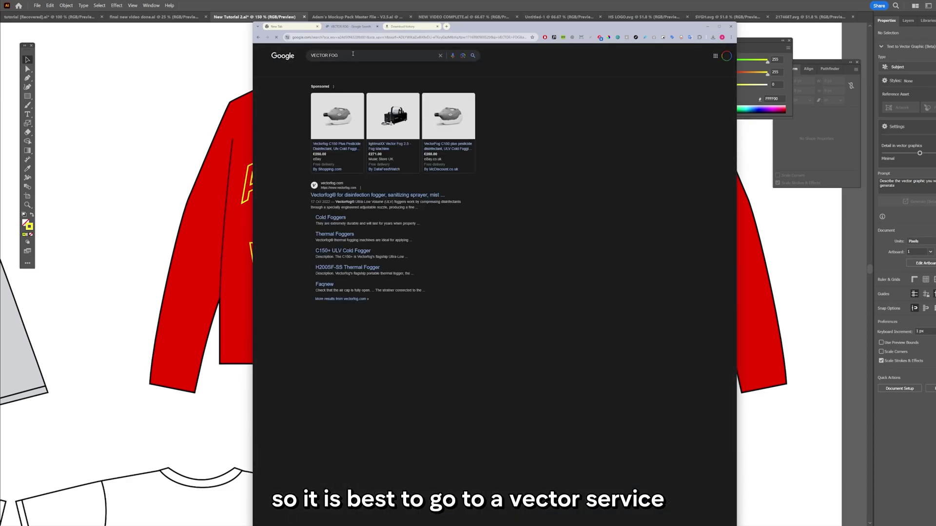
{"action": "type", "text": "VECTEEZT"}
{"action": "key", "text": "Return"}
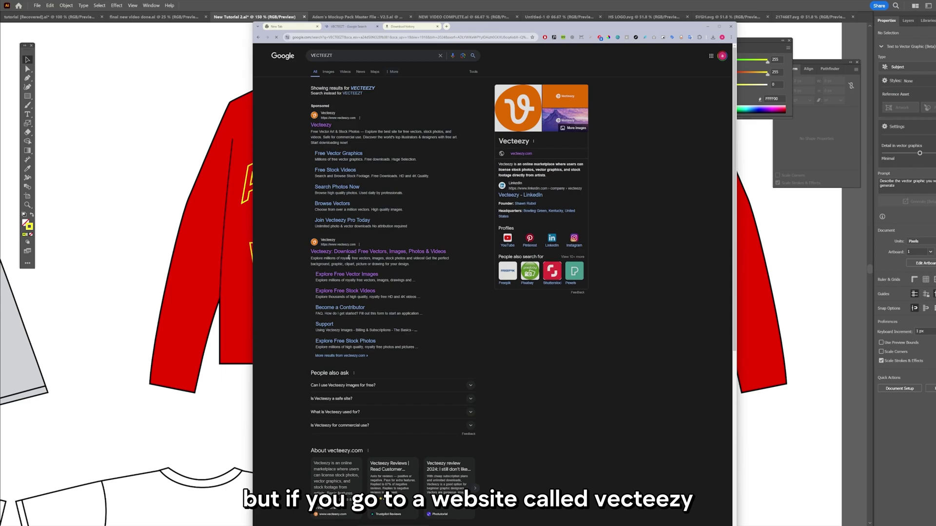
- Open Vecteezy, search 'fog', and open the first fog vector result
{"action": "left_click", "coordinate": [349, 253]}
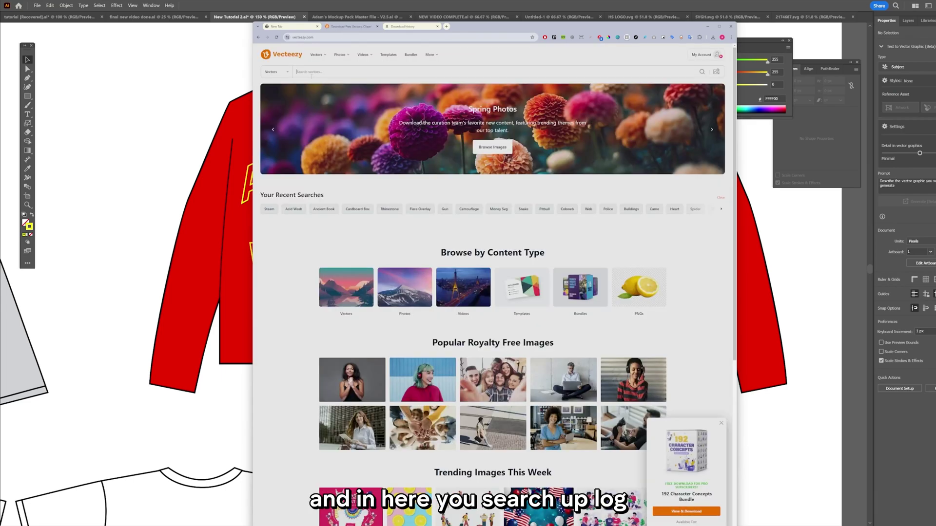
{"action": "left_click", "coordinate": [319, 72]}
{"action": "type", "text": "fog"}
{"action": "key", "text": "Return"}
{"action": "scroll", "coordinate": [612, 246], "scroll_direction": "up", "scroll_amount": 1}
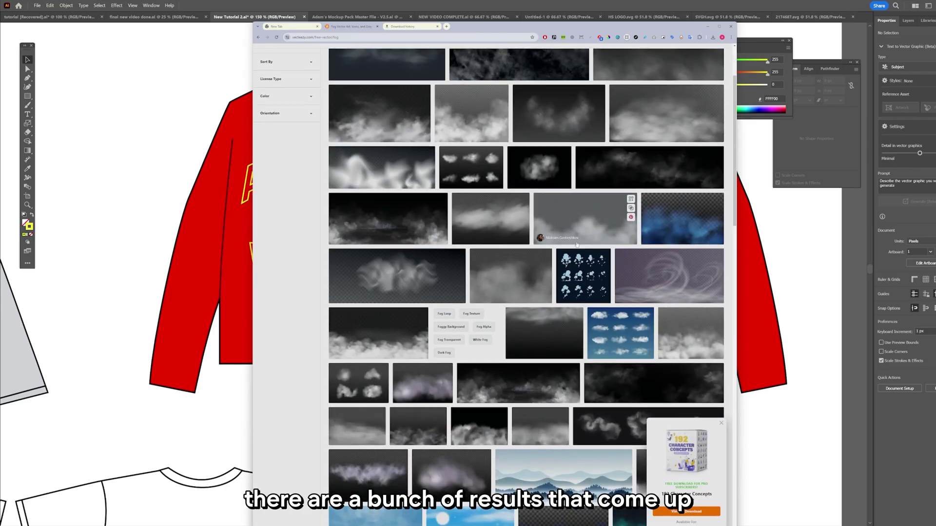
{"action": "scroll", "coordinate": [590, 217], "scroll_direction": "up", "scroll_amount": 1}
{"action": "scroll", "coordinate": [536, 244], "scroll_direction": "down", "scroll_amount": 4}
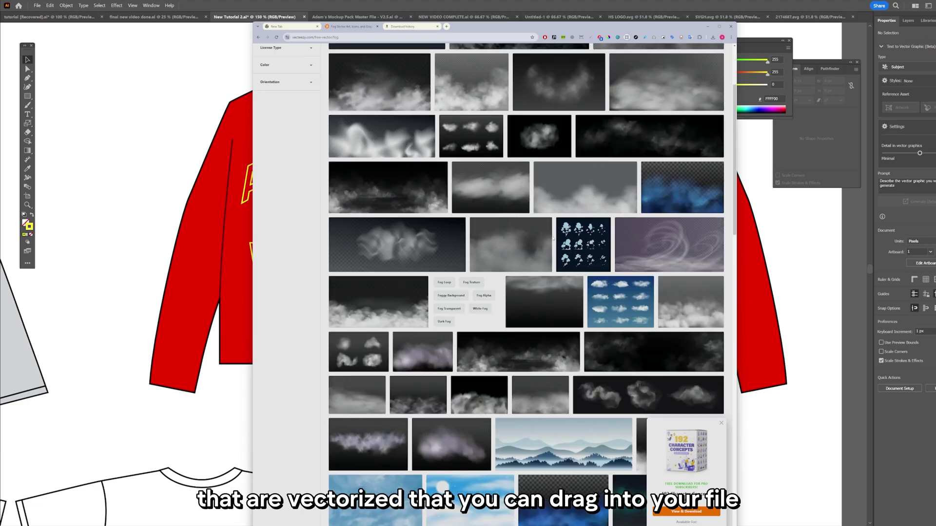
{"action": "scroll", "coordinate": [536, 253], "scroll_direction": "up", "scroll_amount": 4}
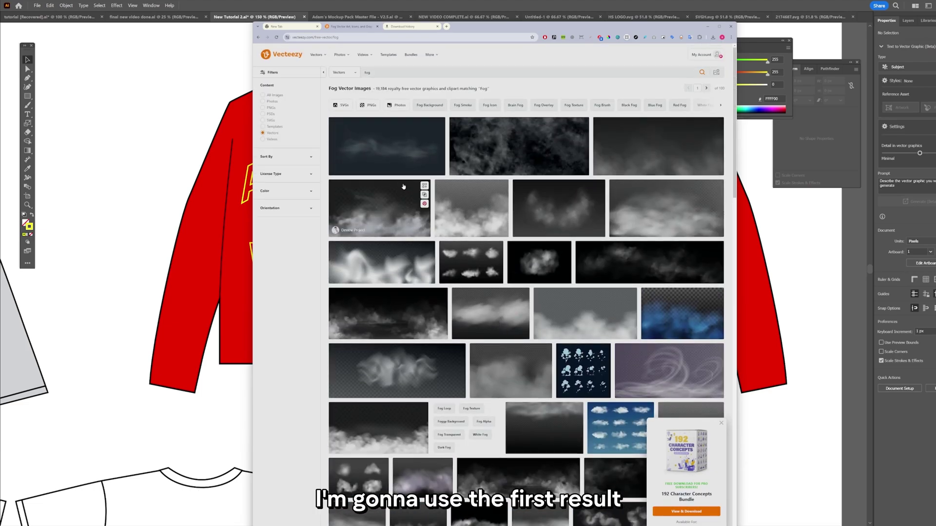
{"action": "left_click", "coordinate": [386, 149]}
- Download the fog graphic and send it behind the front red long sleeve
{"action": "left_click", "coordinate": [674, 132]}
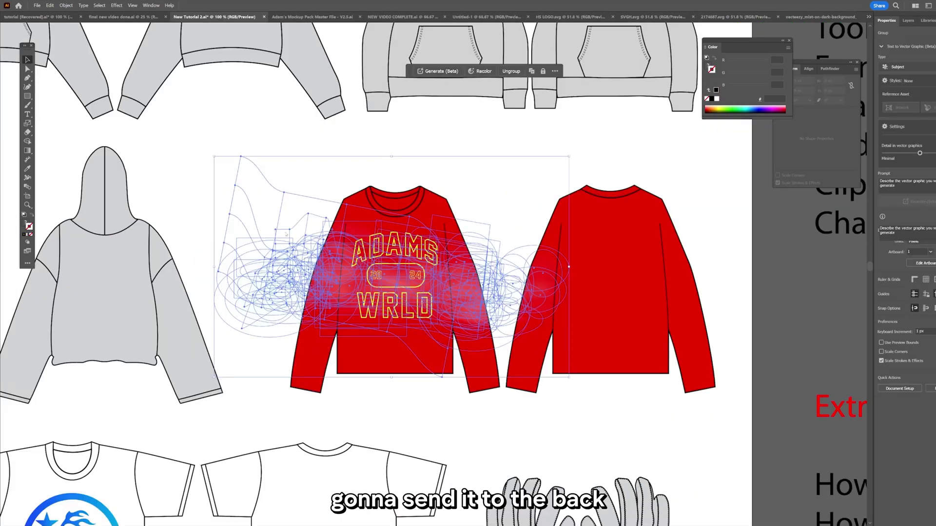
{"action": "right_click", "coordinate": [288, 240]}
{"action": "mouse_move", "coordinate": [303, 344]}
{"action": "left_click", "coordinate": [351, 358]}
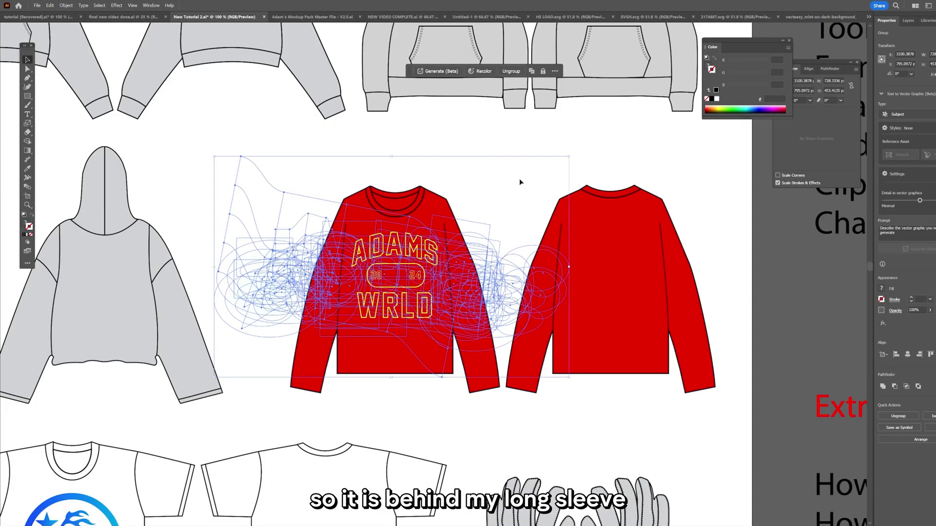
- Clip the fog inside the long sleeve as a clipping mask, then clear the selection
{"action": "key", "text": "ctrl+7"}
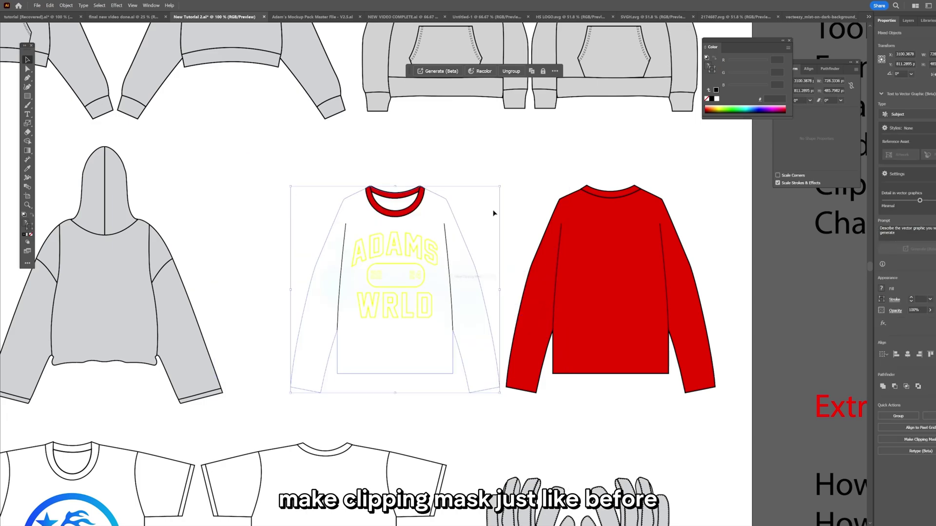
{"action": "scroll", "coordinate": [68, 73], "scroll_direction": "down", "scroll_amount": 3}
{"action": "scroll", "coordinate": [68, 73], "scroll_direction": "right", "scroll_amount": 4}
{"action": "key", "text": "a"}
{"action": "key", "text": "ctrl+shift+a"}
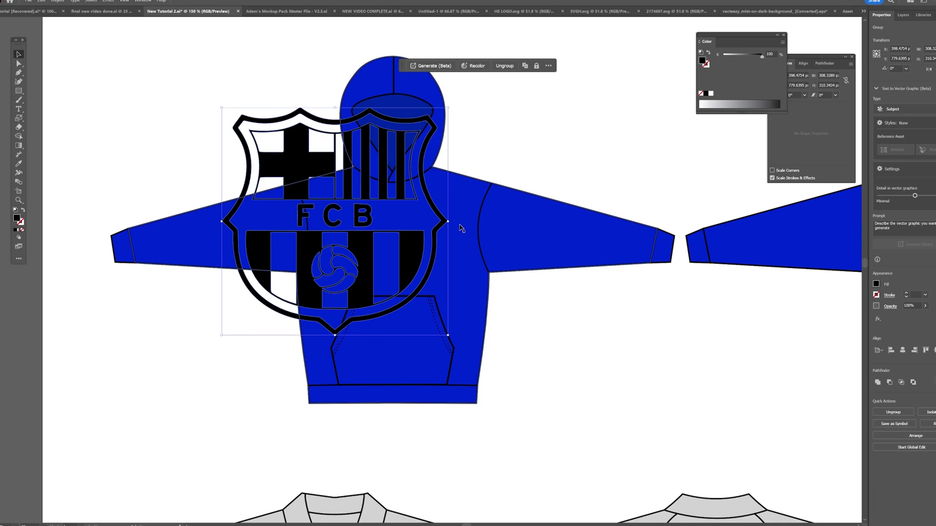
- Shrink the logo so it fits on the blue hoodie
{"action": "left_click_drag", "start_coordinate": [346, 345], "coordinate": [399, 335]}
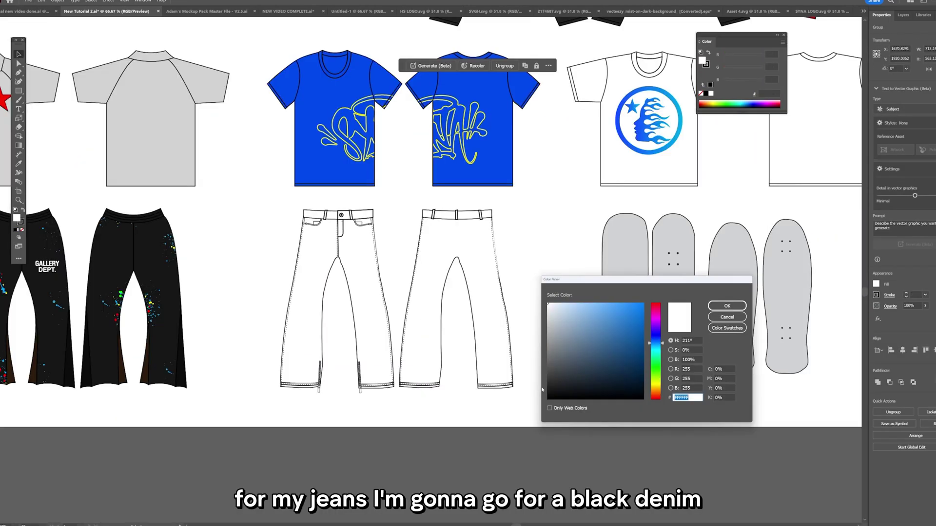
- Draw the curved half-panel outline down the back left leg and reshape its bottom corner
{"action": "left_click_drag", "start_coordinate": [556, 317], "coordinate": [528, 393]}
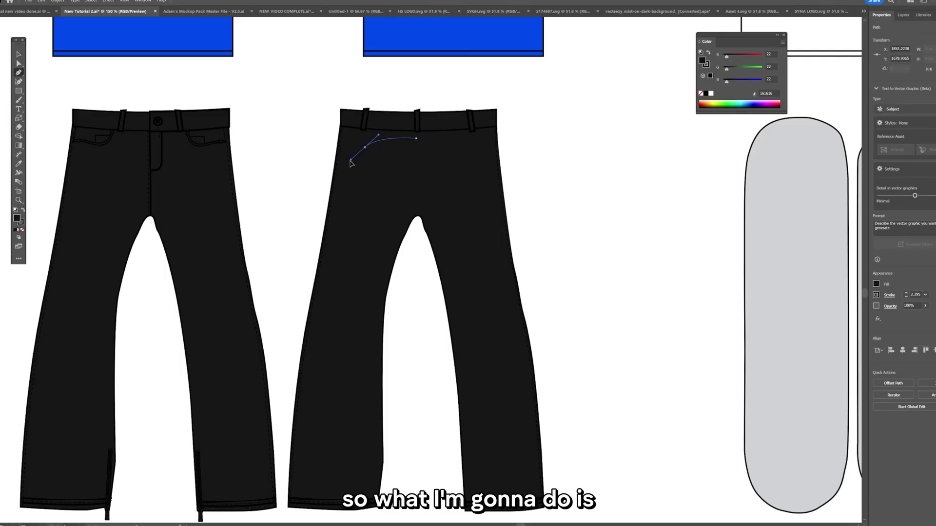
{"action": "left_click", "coordinate": [417, 139]}
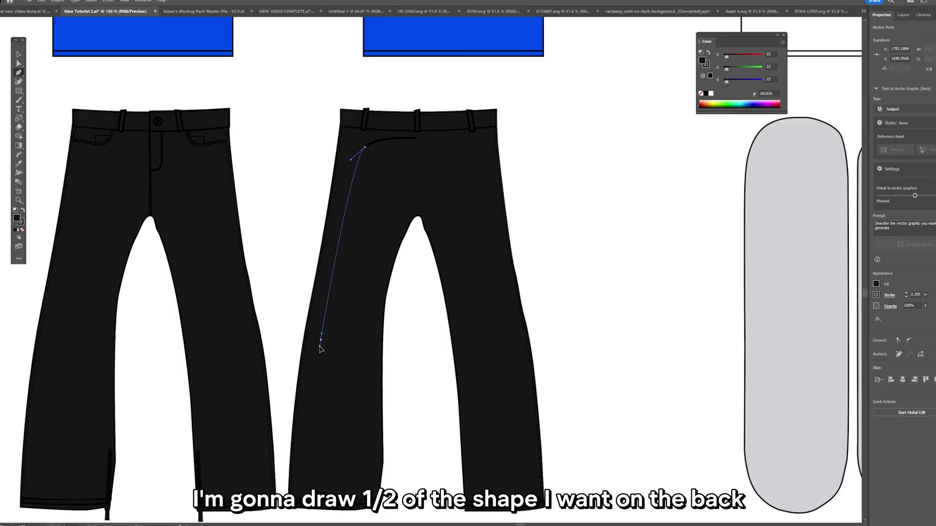
{"action": "left_click_drag", "start_coordinate": [371, 266], "coordinate": [393, 173]}
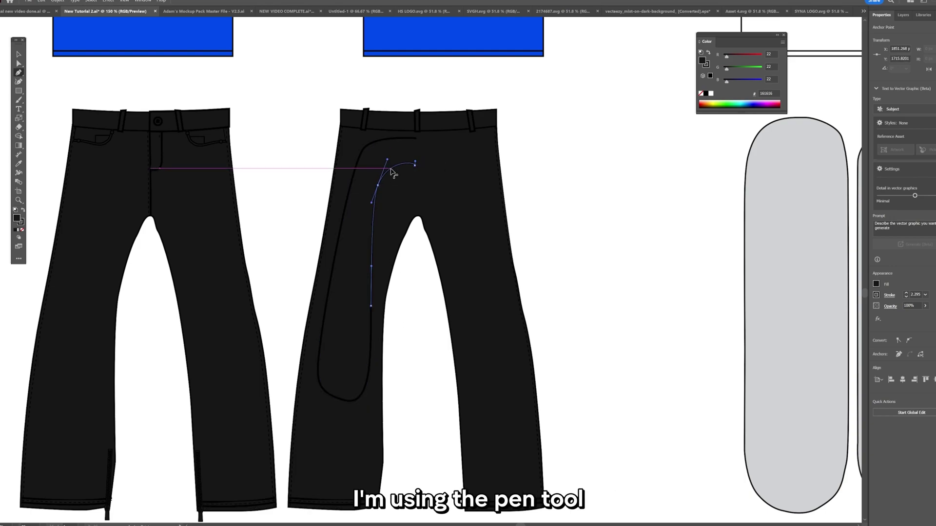
{"action": "left_click", "coordinate": [373, 170], "text": "ctrl"}
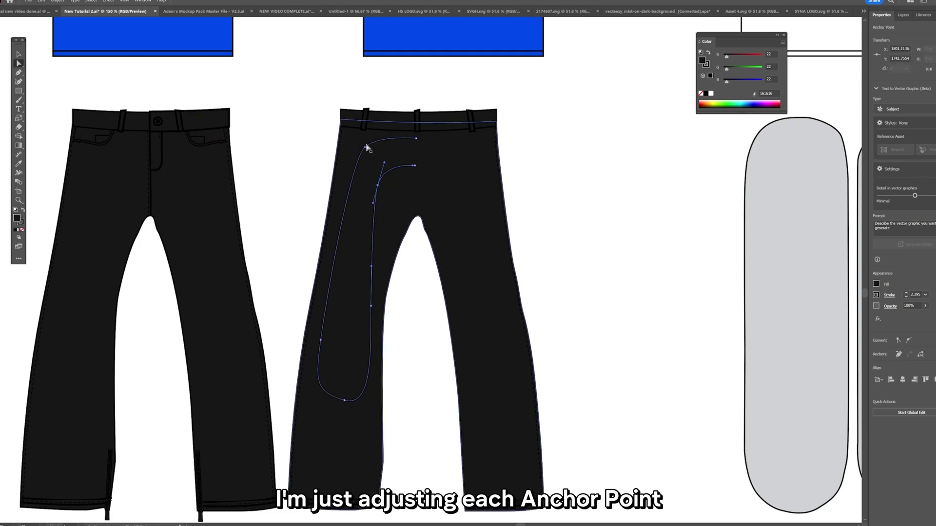
{"action": "left_click", "coordinate": [325, 219]}
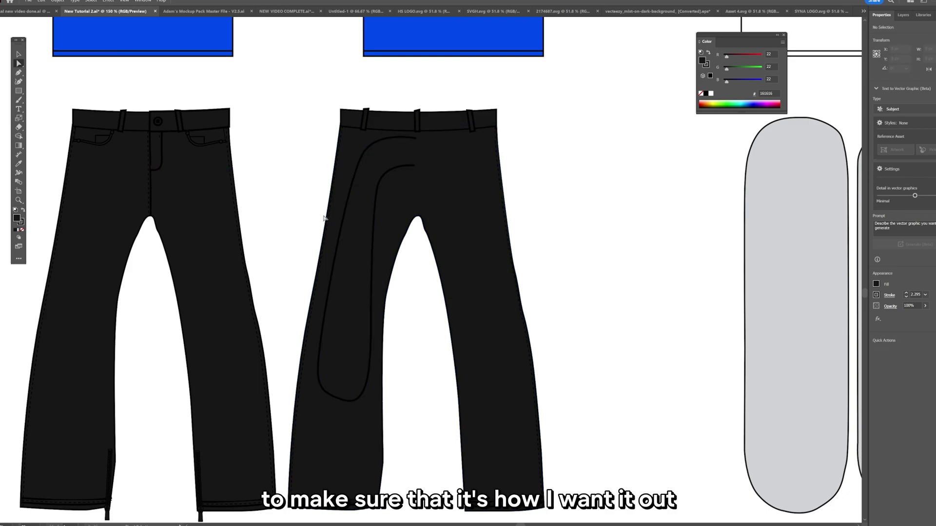
{"action": "left_click", "coordinate": [345, 400]}
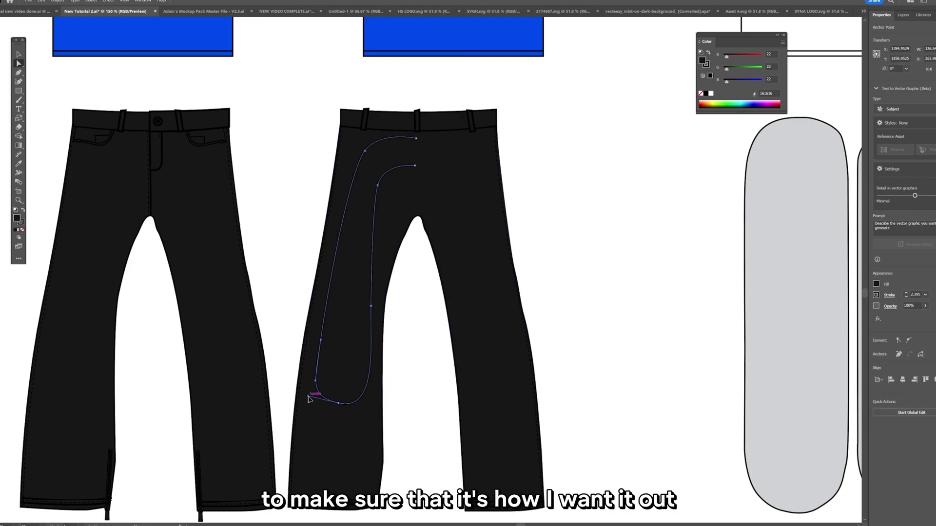
- Place a duplicate of the panel outline to the right
{"action": "key", "text": "v"}
{"action": "left_click", "coordinate": [327, 151]}
{"action": "left_click_drag", "start_coordinate": [326, 151], "coordinate": [398, 151]}
- Reflect the copied outline vertically and move it onto the other leg
{"action": "right_click", "coordinate": [398, 150]}
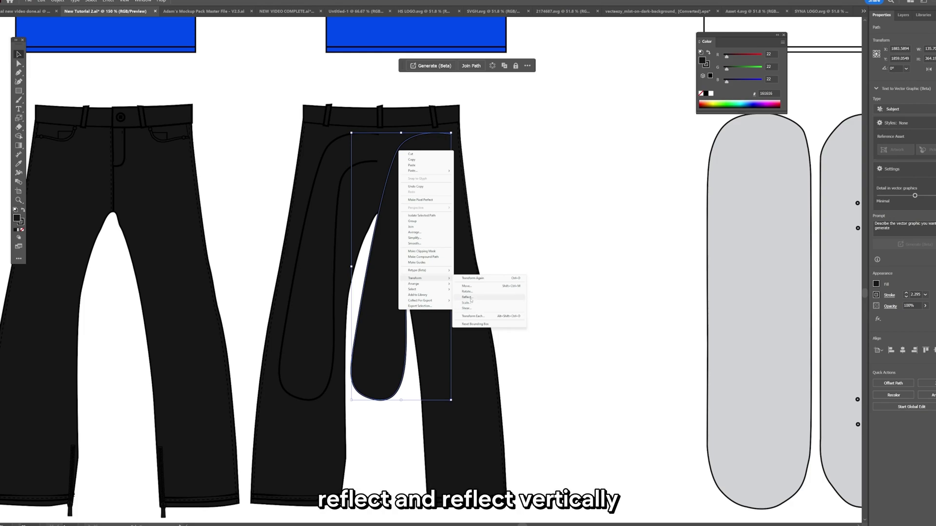
{"action": "left_click", "coordinate": [469, 298]}
{"action": "left_click", "coordinate": [618, 318]}
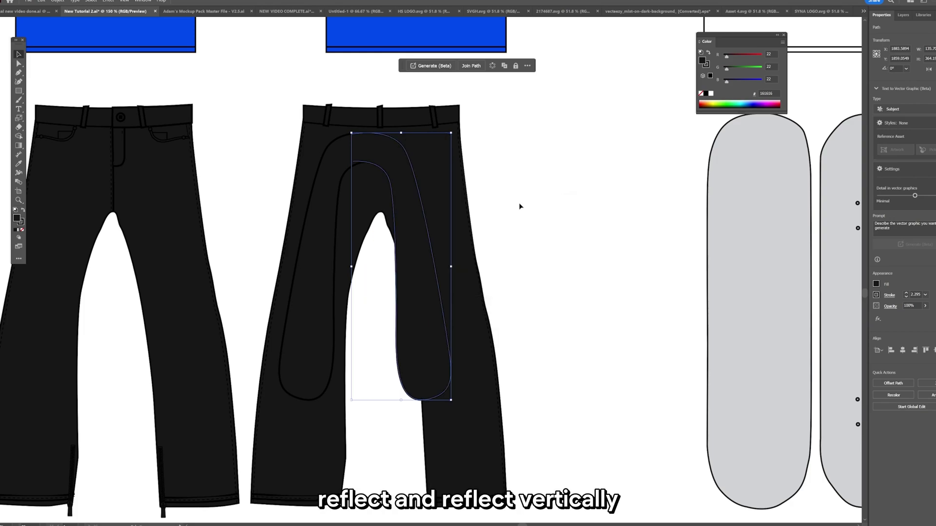
{"action": "left_click_drag", "start_coordinate": [401, 165], "coordinate": [435, 161]}
- Drag the inner curve ends down into a central V and nudge the path left
{"action": "scroll", "coordinate": [434, 151], "scroll_direction": "up", "scroll_amount": 5, "text": "alt"}
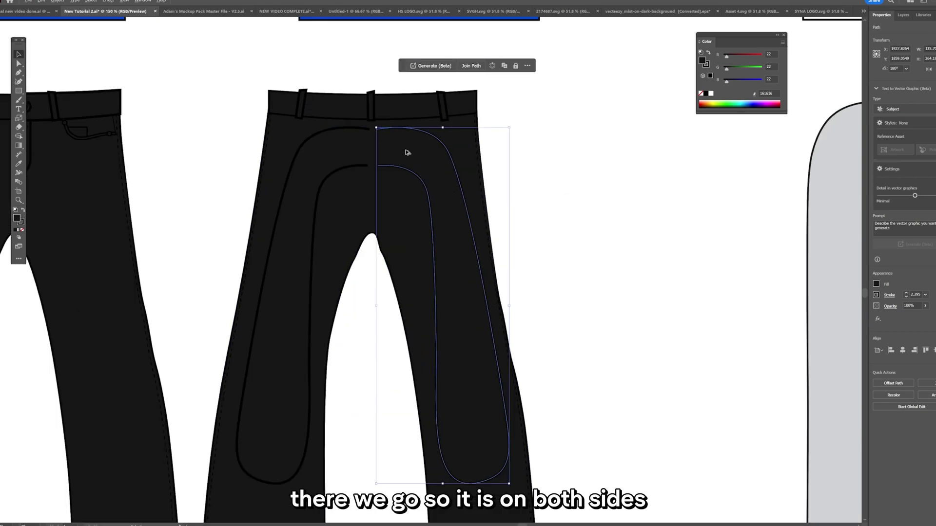
{"action": "key", "text": "a"}
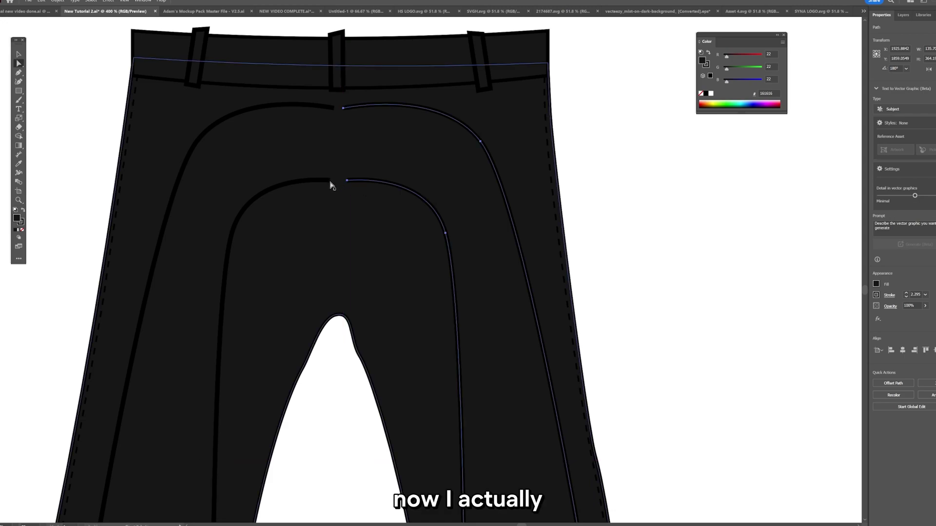
{"action": "left_click", "coordinate": [328, 180]}
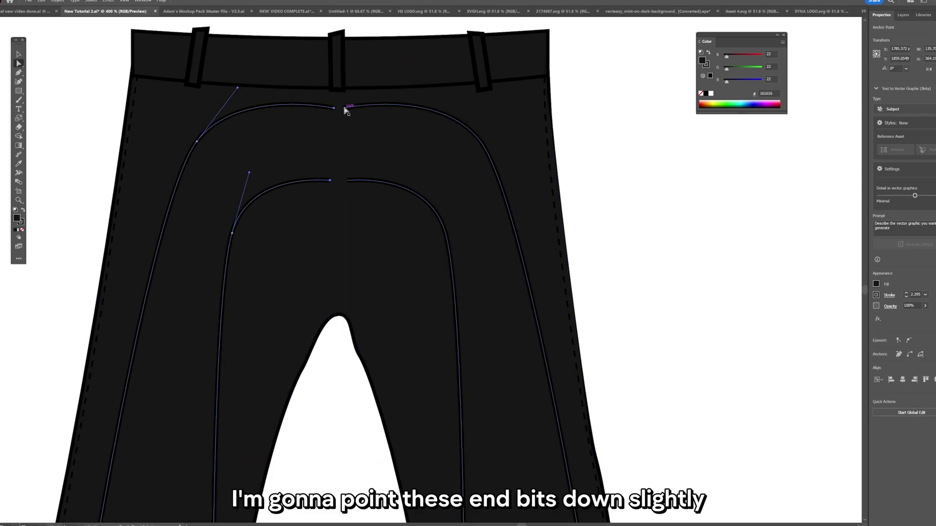
{"action": "left_click", "coordinate": [344, 107], "text": "shift"}
{"action": "left_click", "coordinate": [347, 181], "text": "shift"}
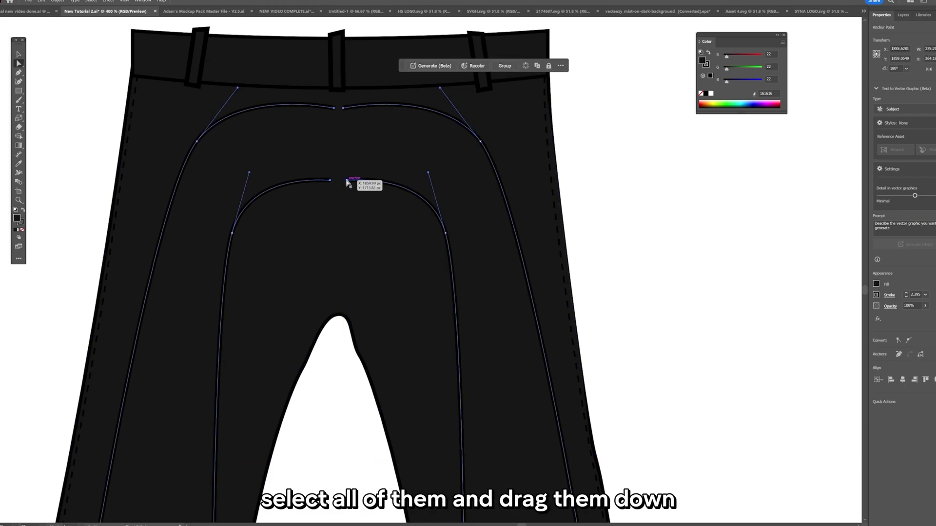
{"action": "left_click_drag", "start_coordinate": [347, 182], "coordinate": [346, 213]}
{"action": "key", "text": "v"}
{"action": "left_click_drag", "start_coordinate": [373, 135], "coordinate": [361, 136]}
- Join the two open end points at the centre of the panel halves
{"action": "scroll", "coordinate": [368, 180], "scroll_direction": "up", "scroll_amount": 8}
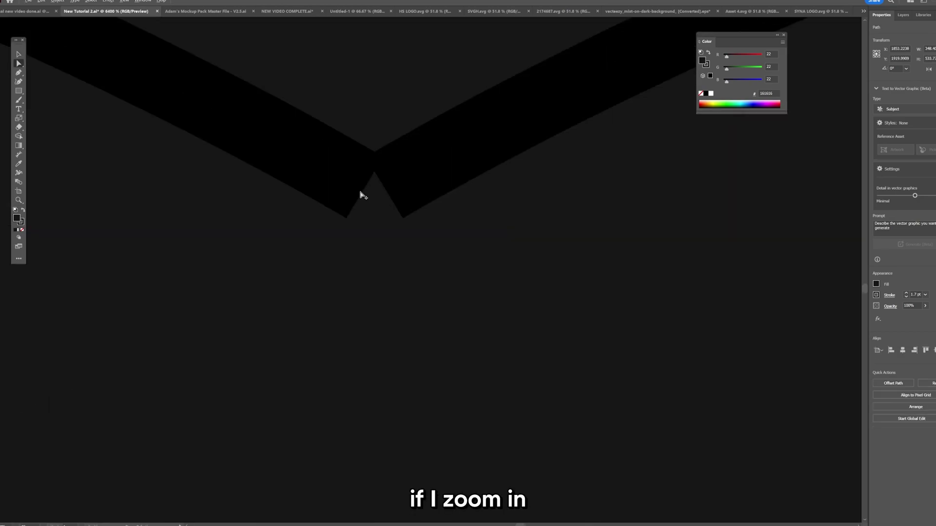
{"action": "left_click", "coordinate": [365, 189]}
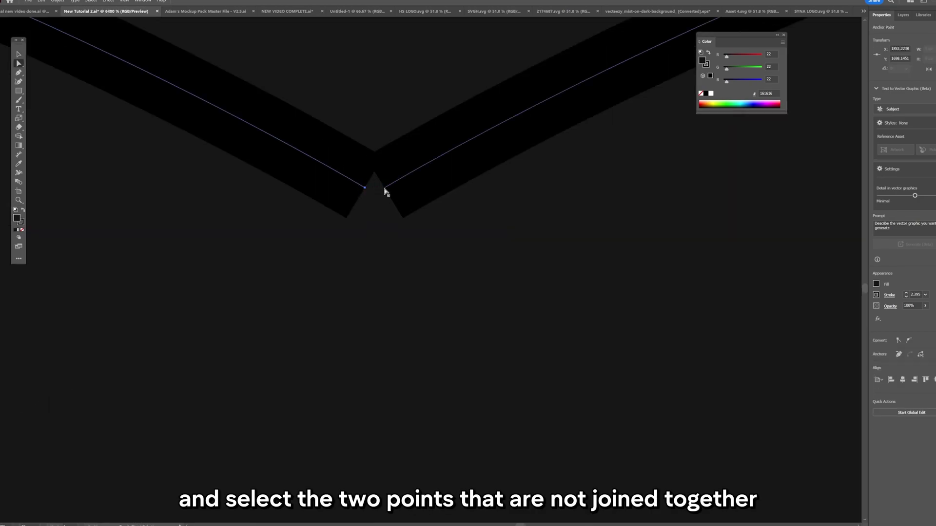
{"action": "right_click", "coordinate": [385, 192]}
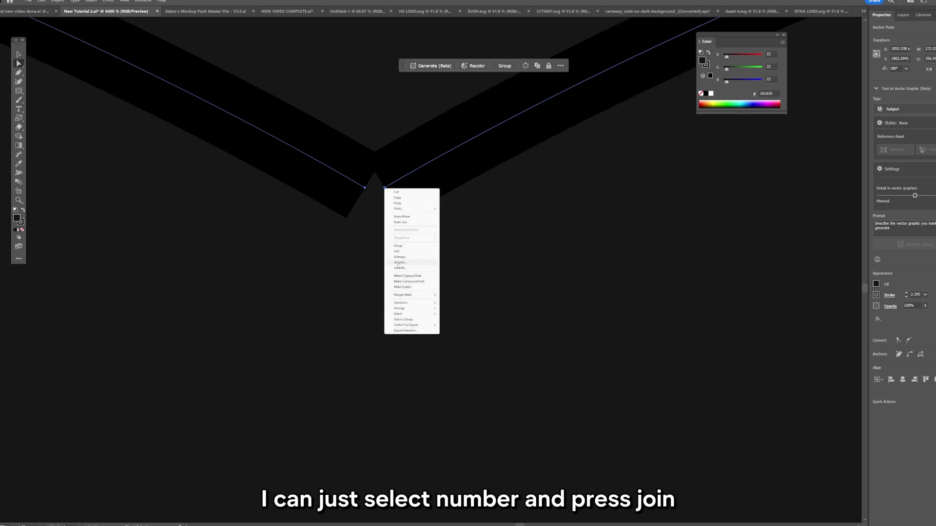
{"action": "left_click", "coordinate": [390, 251]}
{"action": "scroll", "coordinate": [328, 267], "scroll_direction": "down", "scroll_amount": 6}
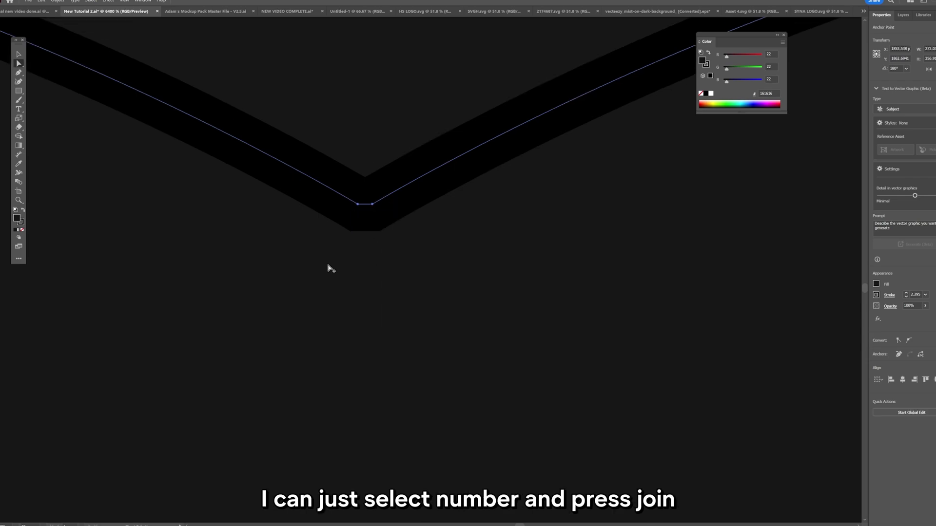
{"action": "scroll", "coordinate": [346, 378], "scroll_direction": "down", "scroll_amount": 2}
{"action": "scroll", "coordinate": [359, 296], "scroll_direction": "up", "scroll_amount": 3}
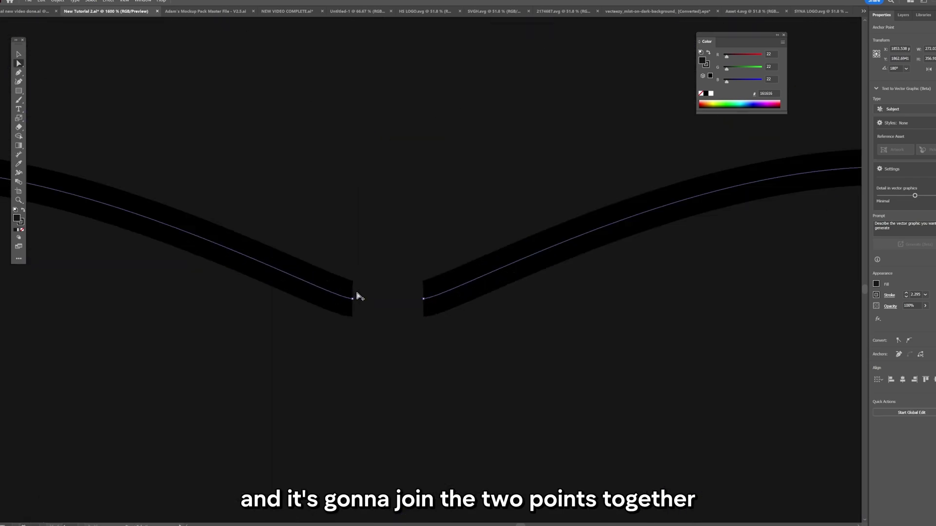
- Join the lower open ends with Ctrl+J and reposition the joined panel on the pants
{"action": "left_click", "coordinate": [352, 299]}
{"action": "left_click", "coordinate": [423, 298], "text": "shift"}
{"action": "key", "text": "ctrl+j"}
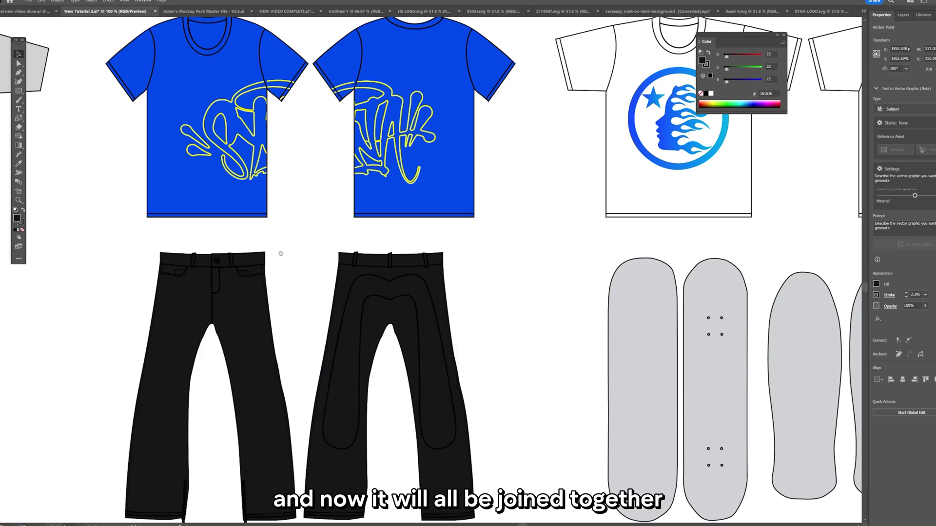
{"action": "key", "text": "ctrl+plus"}
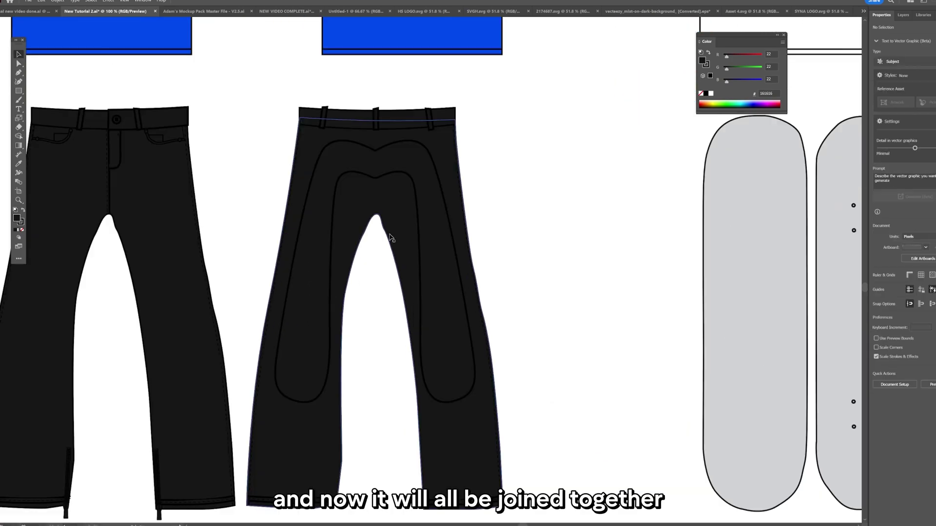
{"action": "left_click", "coordinate": [386, 157]}
{"action": "left_click_drag", "start_coordinate": [377, 148], "coordinate": [386, 142]}
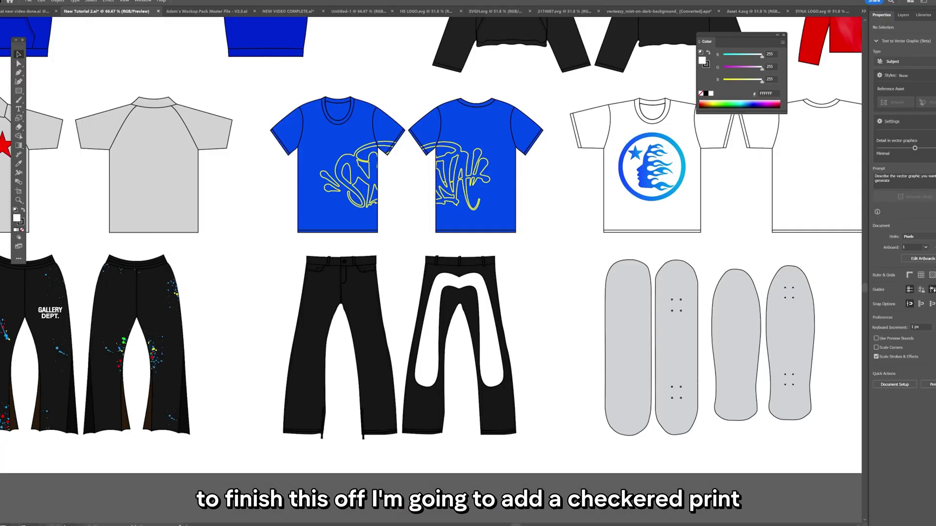
- Switch to the browser and search images for a checkered print
{"action": "key", "text": "alt+Tab"}
{"action": "type", "text": "d"}
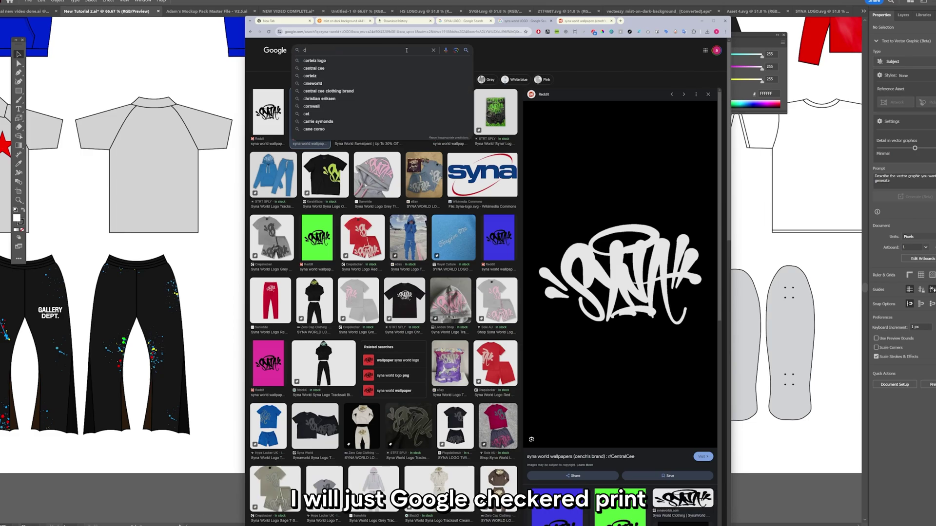
{"action": "type", "text": "chequre"}
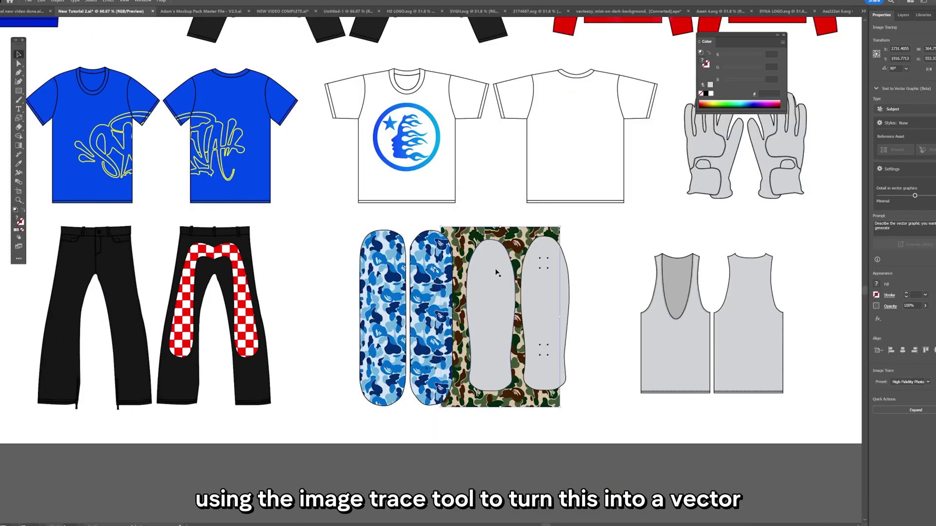
- Clip the camo patterns inside the skateboard shapes
{"action": "left_click", "coordinate": [534, 310]}
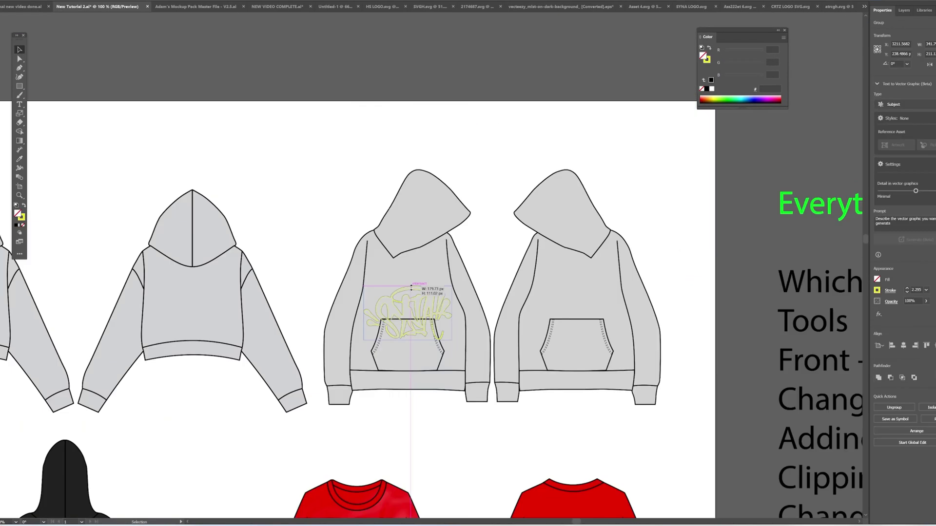
- Select the graffiti logo along with several parts of the hoodie artwork
{"action": "left_click", "coordinate": [411, 292]}
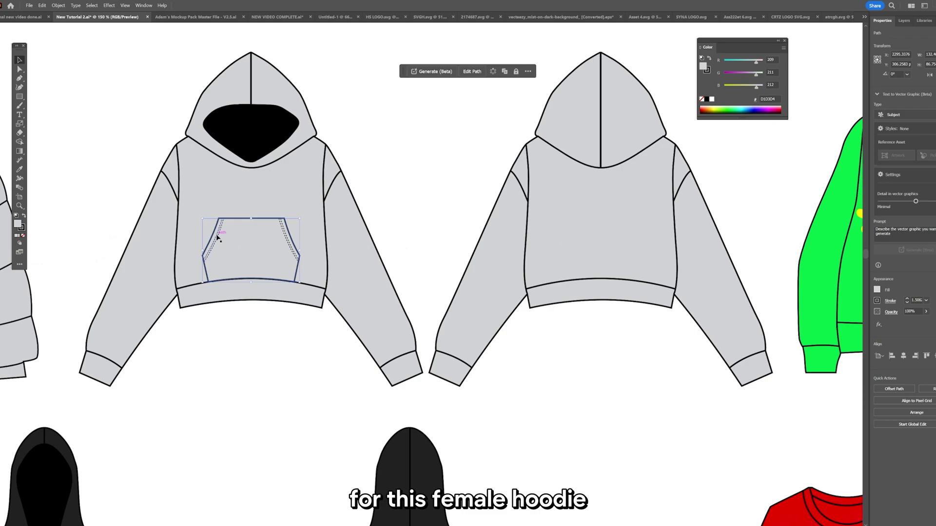
{"action": "left_click", "coordinate": [218, 238], "text": "shift"}
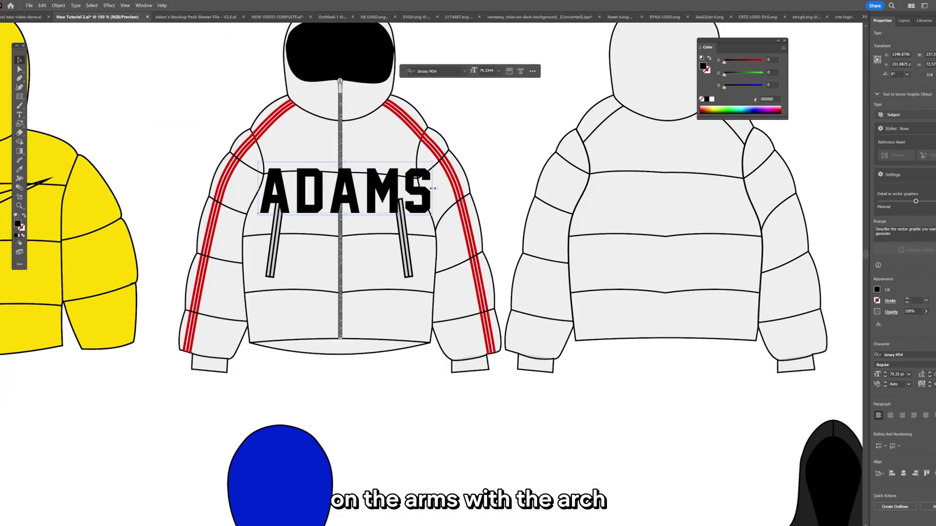
- Move the arched ADAMS WRLD text into place on the puffer jacket
{"action": "left_click_drag", "start_coordinate": [427, 173], "coordinate": [427, 192]}
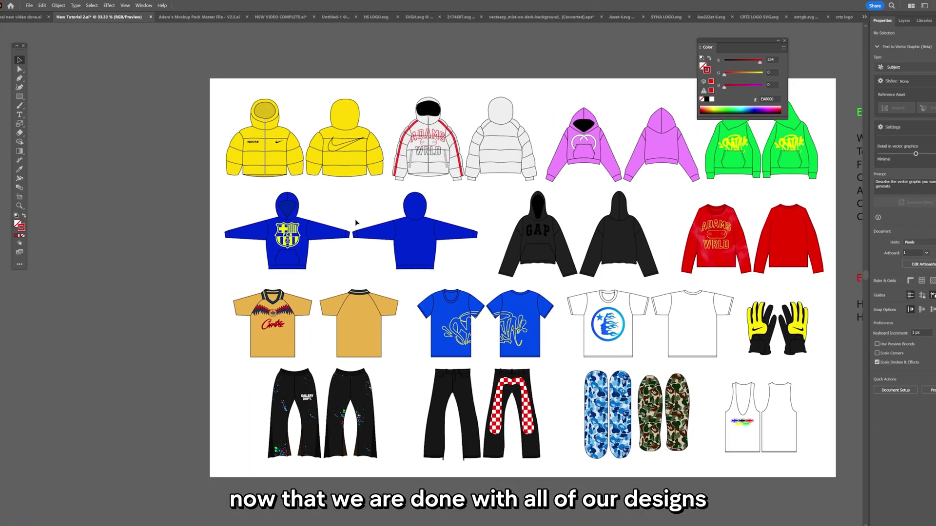
- Select the whole blue FC Barcelona hoodie pair
{"action": "scroll", "coordinate": [232, 206], "scroll_direction": "up", "scroll_amount": 1}
{"action": "scroll", "coordinate": [281, 203], "scroll_direction": "right", "scroll_amount": 3}
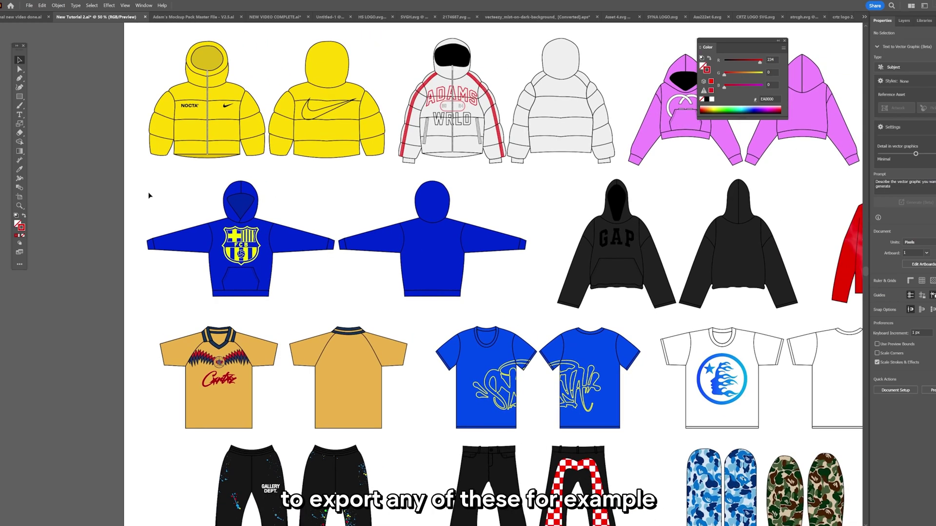
{"action": "left_click", "coordinate": [481, 282]}
{"action": "left_click_drag", "start_coordinate": [481, 282], "coordinate": [508, 321]}
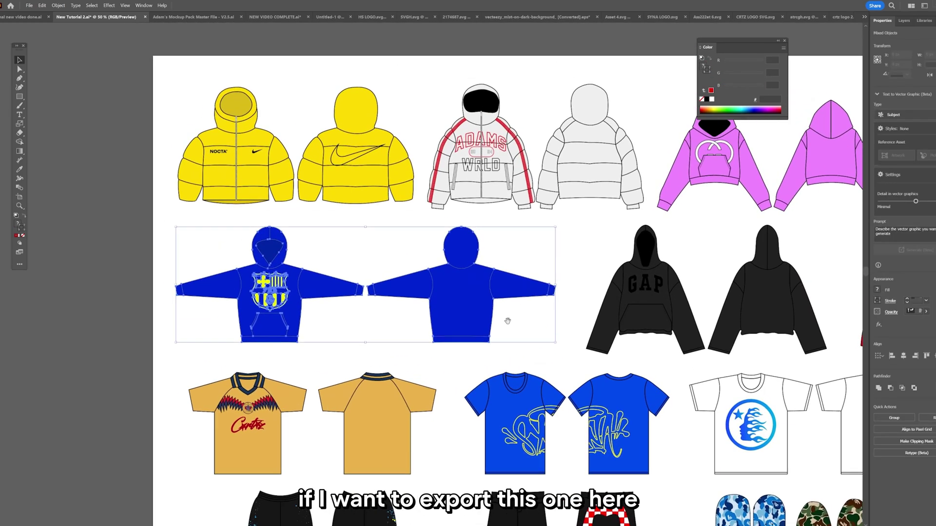
{"action": "left_click_drag", "start_coordinate": [209, 251], "coordinate": [561, 354]}
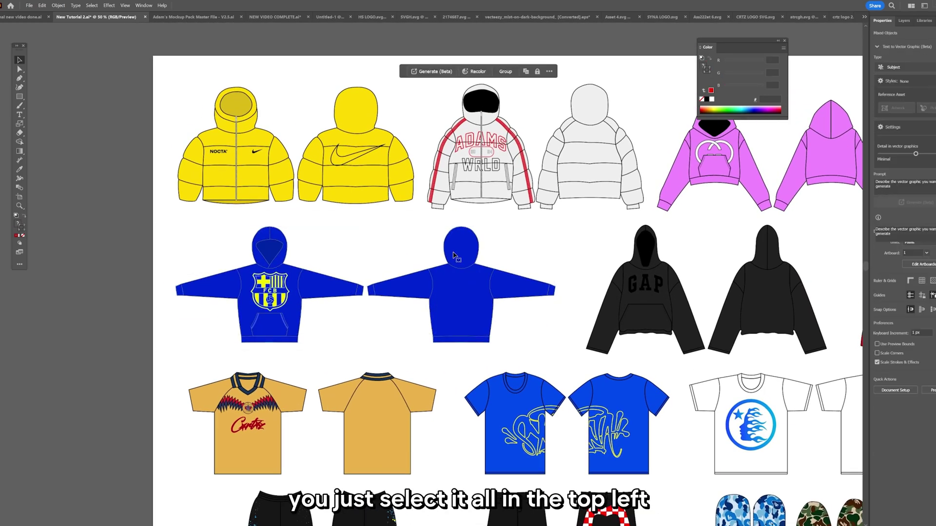
- Export the selection as a PDF asset via Export Selection
{"action": "left_click", "coordinate": [30, 6]}
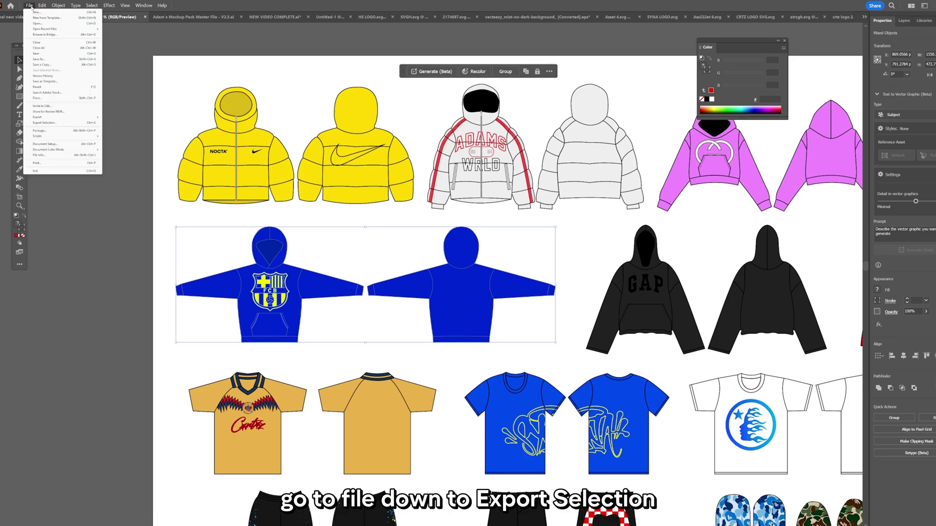
{"action": "left_click", "coordinate": [49, 123]}
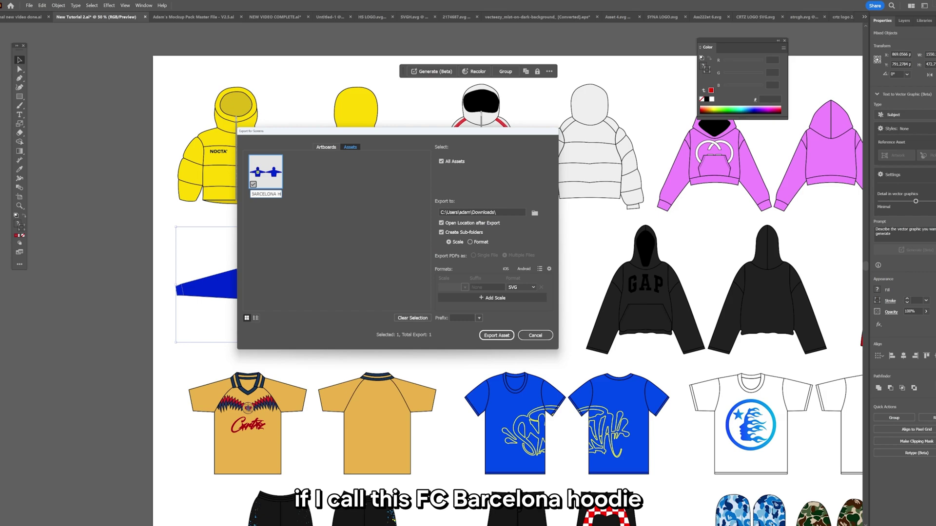
{"action": "left_click", "coordinate": [521, 287]}
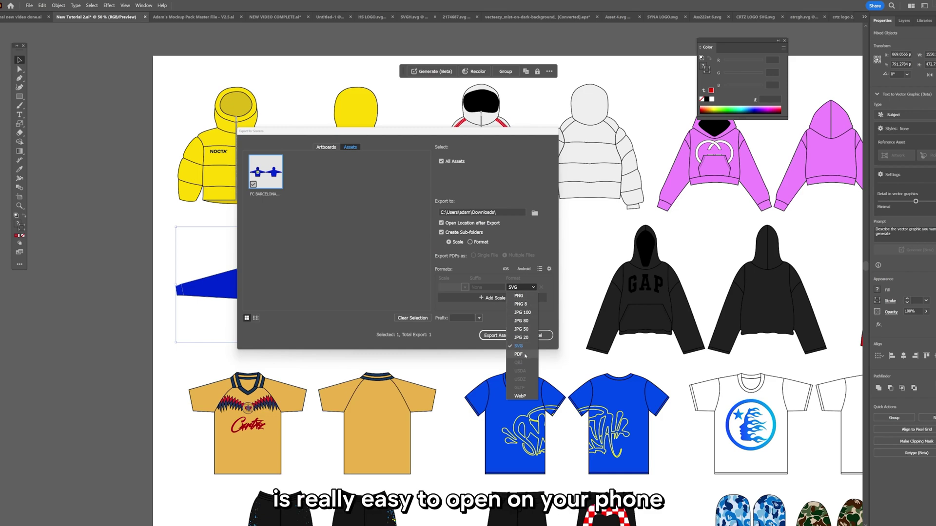
{"action": "left_click", "coordinate": [519, 355]}
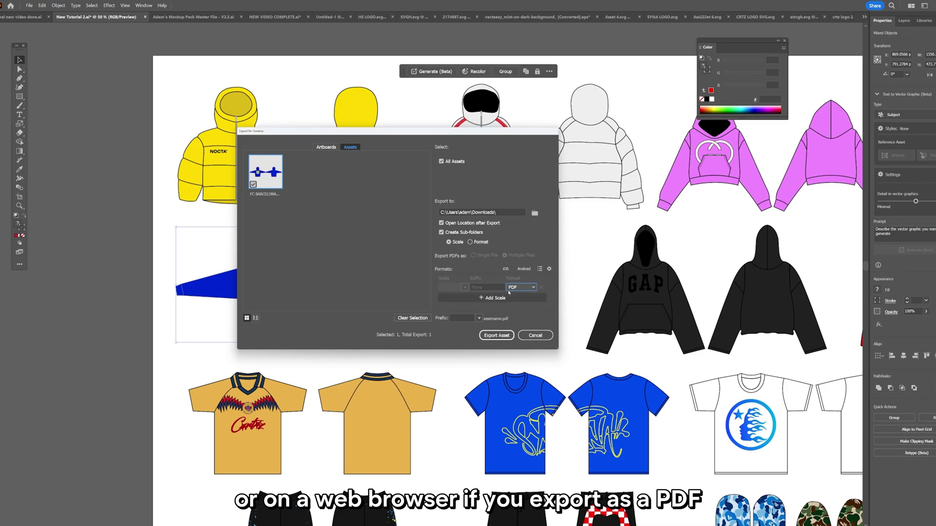
{"action": "left_click", "coordinate": [501, 333]}
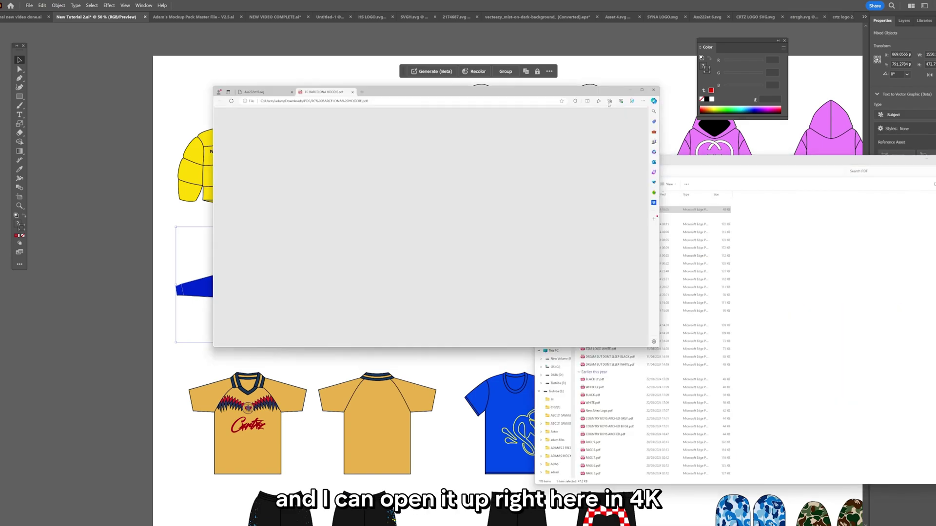
- Inspect the exported FC Barcelona hoodie PDF in Edge, maximize the viewer, then close it
{"action": "scroll", "coordinate": [315, 179], "scroll_direction": "up", "scroll_amount": 5}
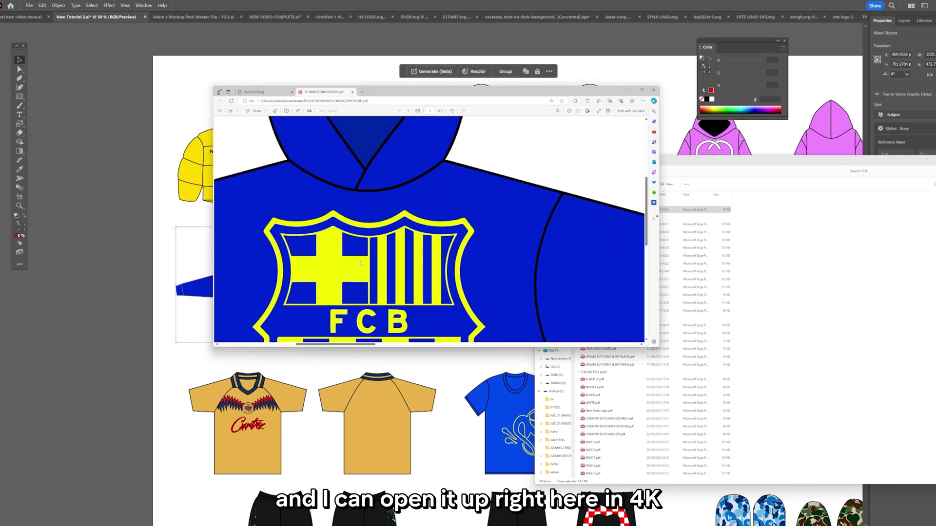
{"action": "scroll", "coordinate": [381, 249], "scroll_direction": "down", "scroll_amount": 5}
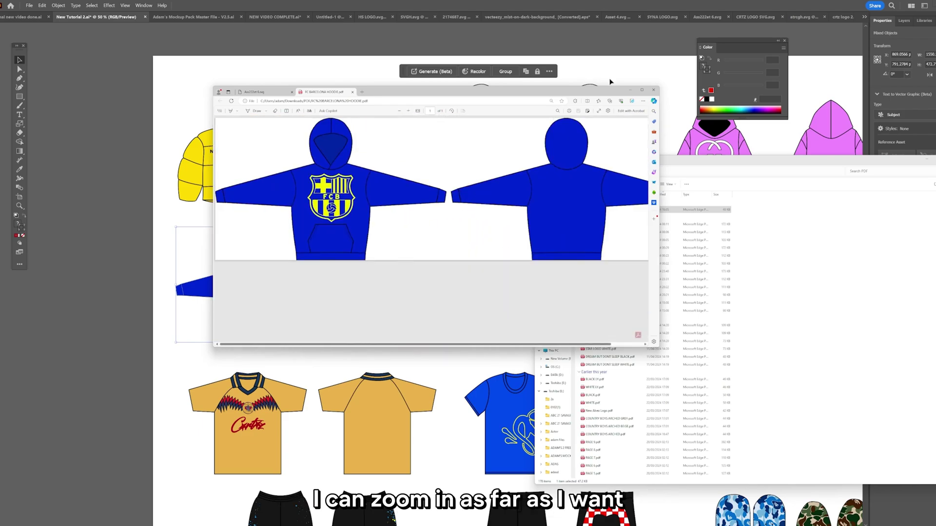
{"action": "left_click", "coordinate": [640, 90]}
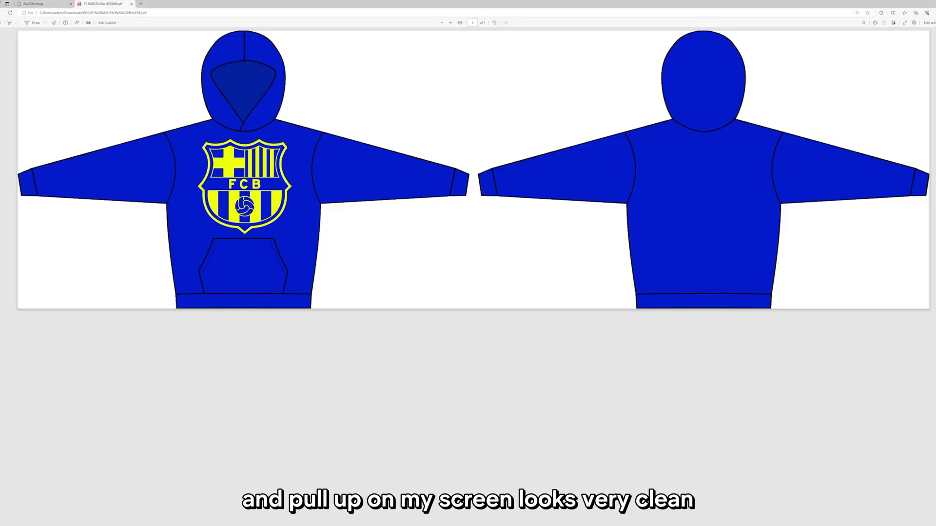
{"action": "left_click", "coordinate": [929, 4]}
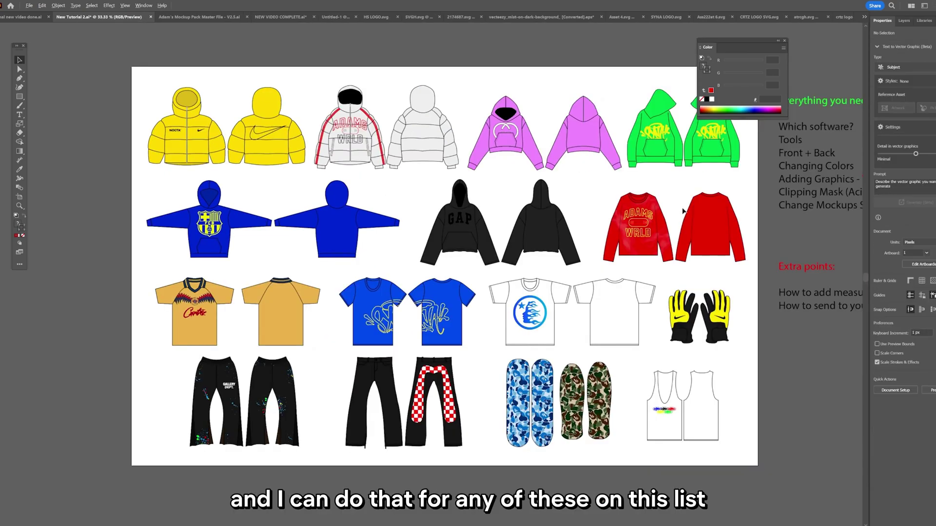
- Draw a red Pen-tool line across the pink hoodie and move it up to the hood's top
{"action": "scroll", "coordinate": [684, 210], "scroll_direction": "right", "scroll_amount": 5}
{"action": "scroll", "coordinate": [673, 282], "scroll_direction": "up", "scroll_amount": 1}
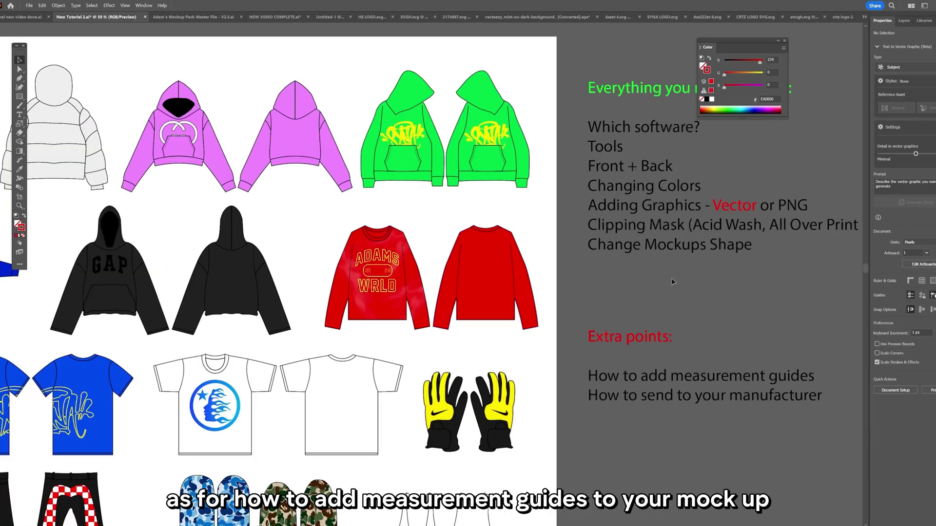
{"action": "scroll", "coordinate": [305, 155], "scroll_direction": "right", "scroll_amount": 2}
{"action": "key", "text": "ctrl+equal"}
{"action": "key", "text": "ctrl+equal"}
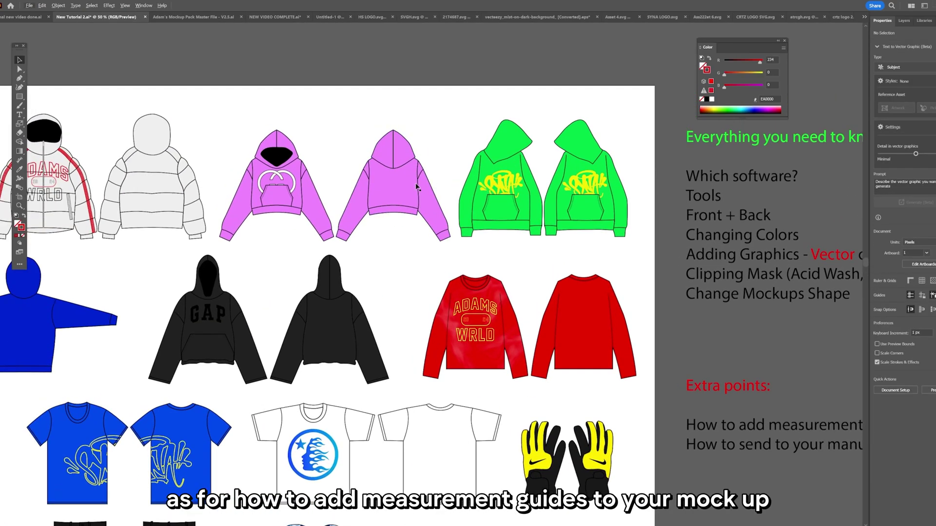
{"action": "key", "text": "p"}
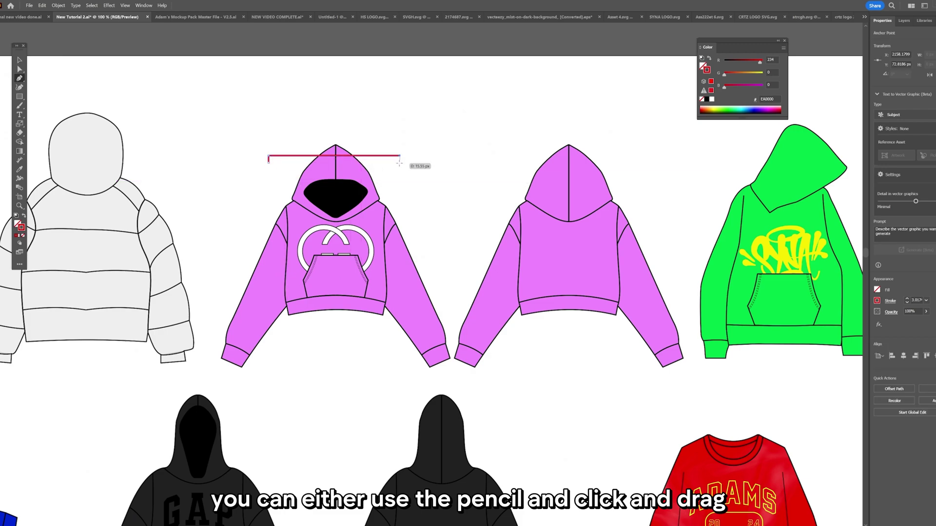
{"action": "left_click", "coordinate": [400, 156]}
{"action": "left_click", "coordinate": [18, 60]}
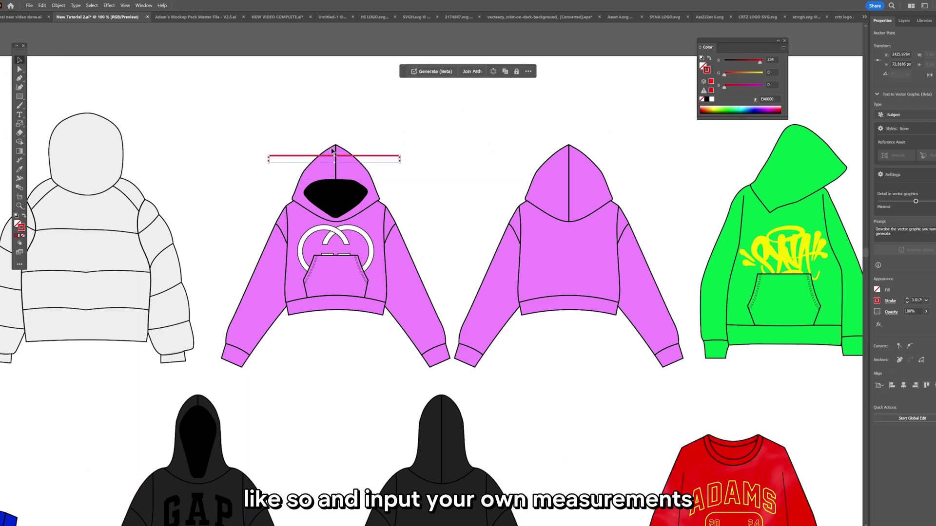
{"action": "left_click_drag", "start_coordinate": [361, 157], "coordinate": [363, 141]}
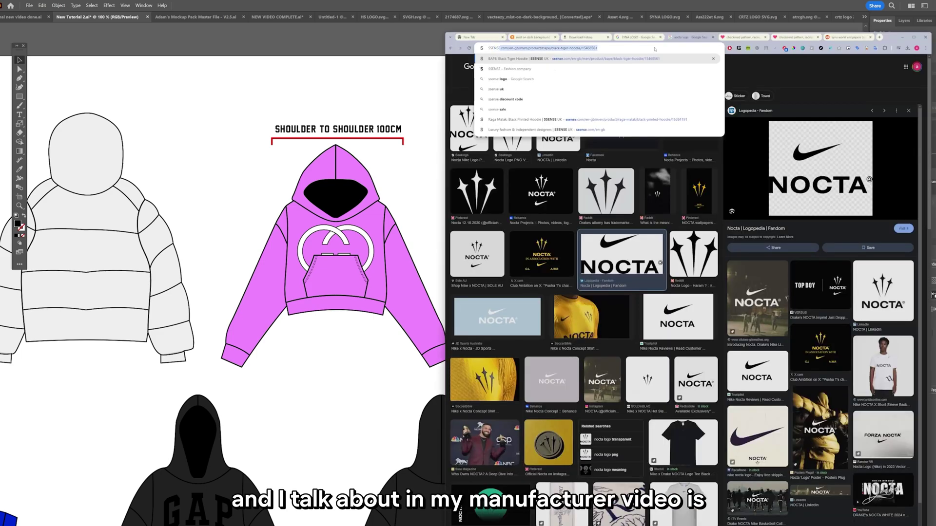
- Search SSENSE menswear for HOODIE and scroll through the results
{"action": "key", "text": "Escape"}
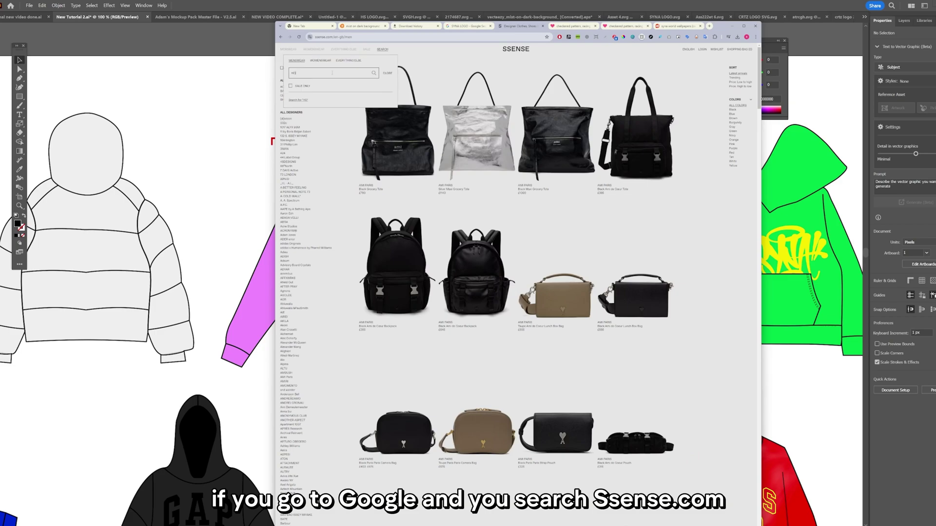
{"action": "type", "text": "ODIE"}
{"action": "key", "text": "Return"}
{"action": "scroll", "coordinate": [441, 150], "scroll_direction": "down", "scroll_amount": 5}
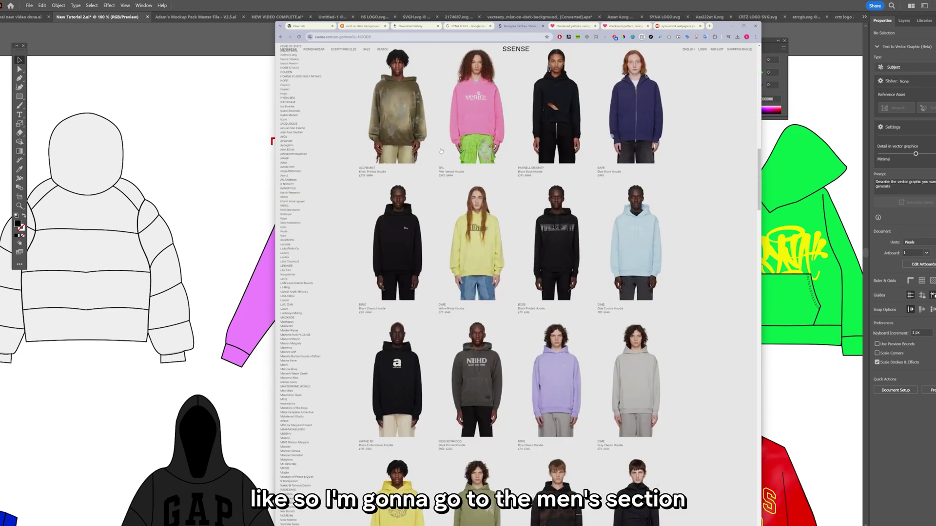
{"action": "scroll", "coordinate": [441, 150], "scroll_direction": "down", "scroll_amount": 15}
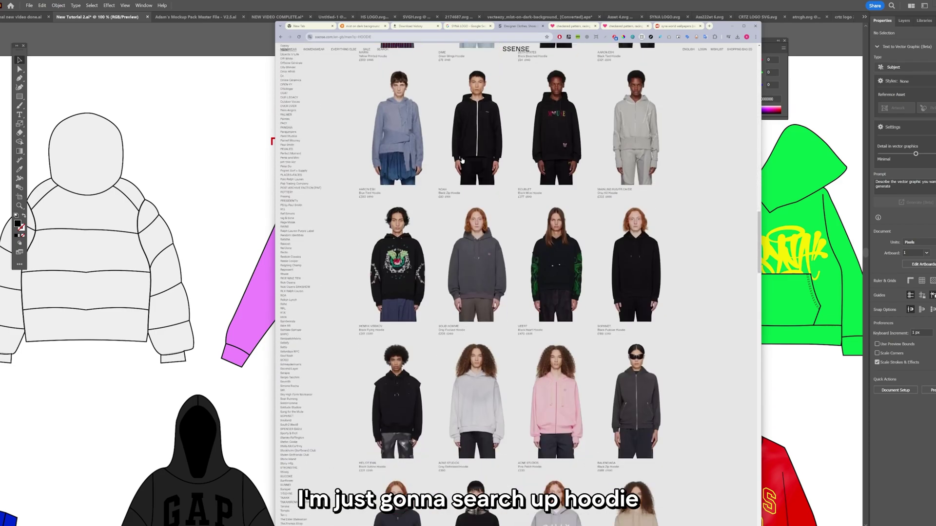
{"action": "scroll", "coordinate": [462, 161], "scroll_direction": "down", "scroll_amount": 7}
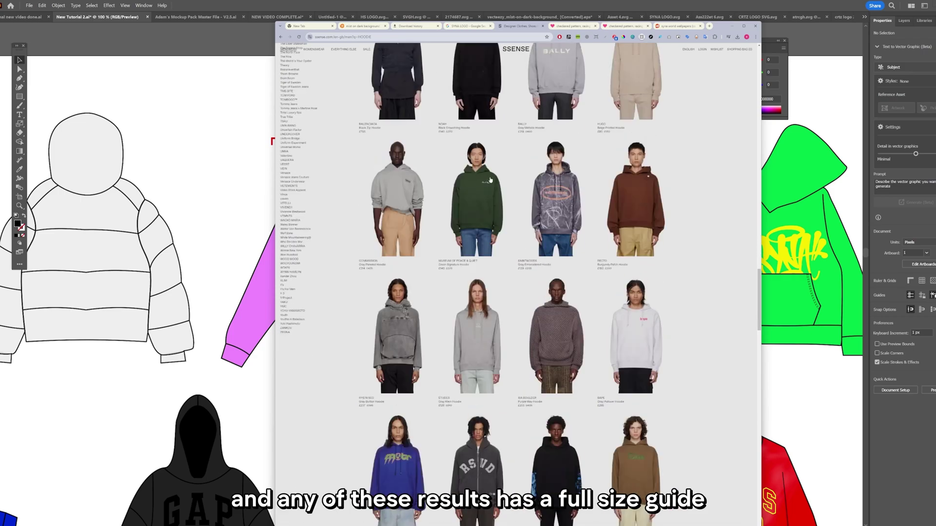
{"action": "scroll", "coordinate": [591, 240], "scroll_direction": "down", "scroll_amount": 8}
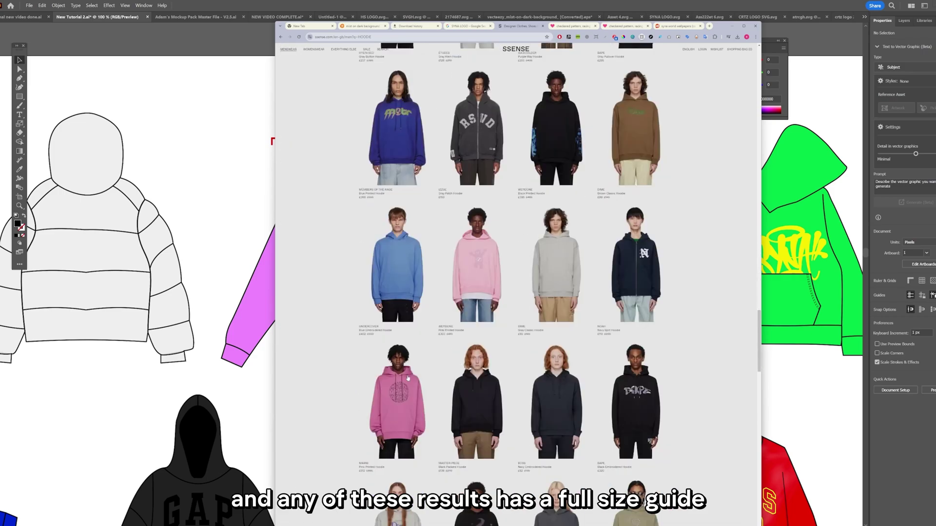
{"action": "scroll", "coordinate": [410, 375], "scroll_direction": "down", "scroll_amount": 8}
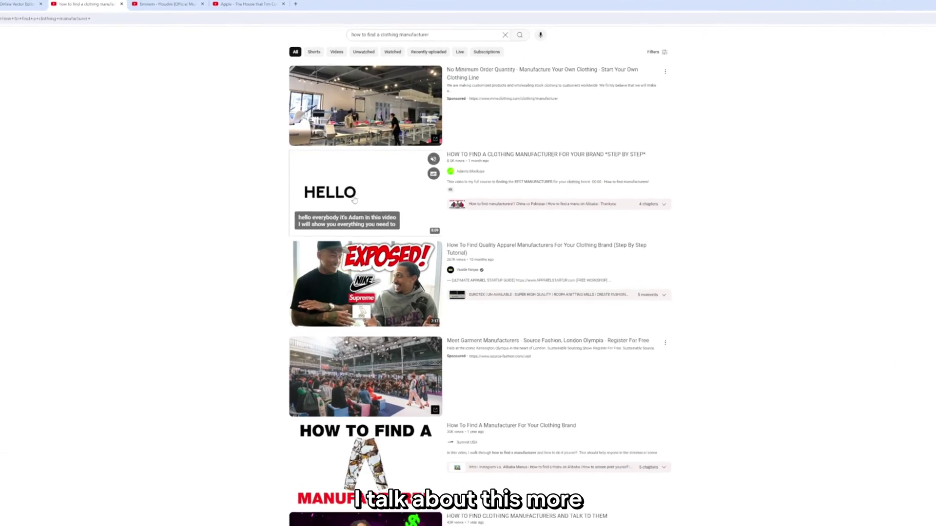
- Play the 'How to Find a Clothing Manufacturer for Your Brand' video from the search results
{"action": "left_click", "coordinate": [362, 230]}
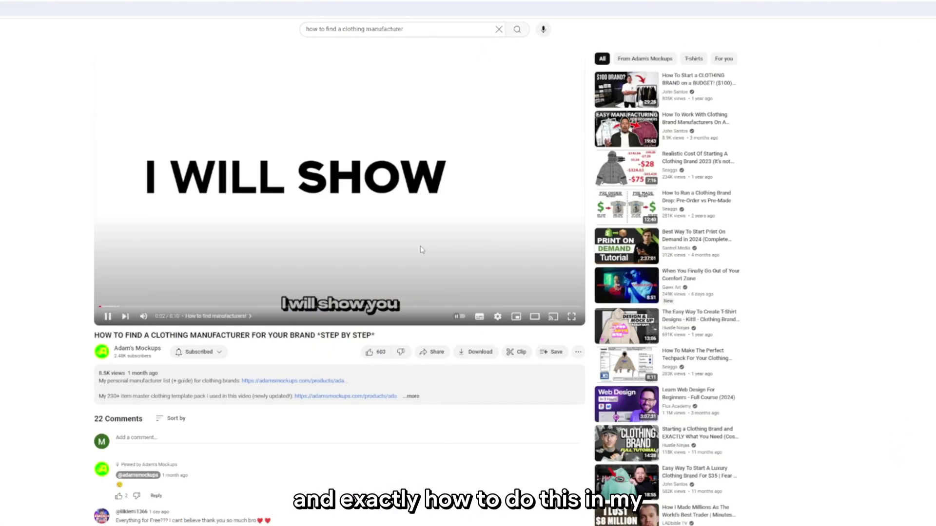
{"action": "scroll", "coordinate": [431, 232], "scroll_direction": "down", "scroll_amount": 1}
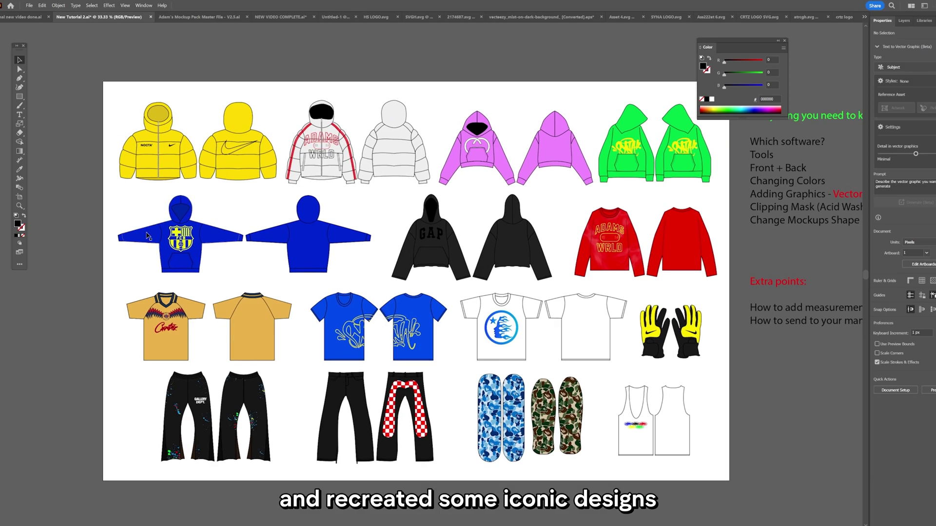
{"action": "scroll", "coordinate": [151, 334], "scroll_direction": "up", "scroll_amount": 4}
{"action": "scroll", "coordinate": [505, 291], "scroll_direction": "down", "scroll_amount": 3}
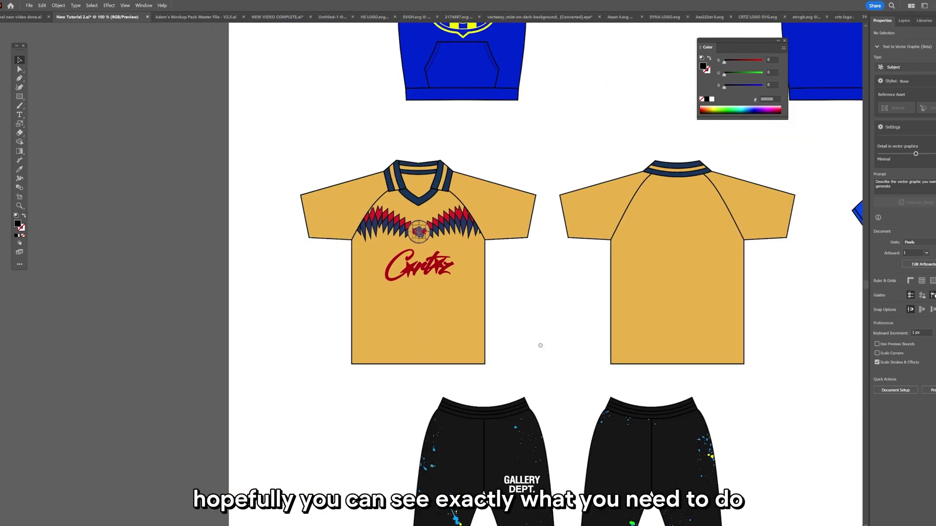
{"action": "scroll", "coordinate": [539, 347], "scroll_direction": "down", "scroll_amount": 5}
{"action": "scroll", "coordinate": [390, 271], "scroll_direction": "up", "scroll_amount": 2}
{"action": "scroll", "coordinate": [390, 272], "scroll_direction": "down", "scroll_amount": 4}
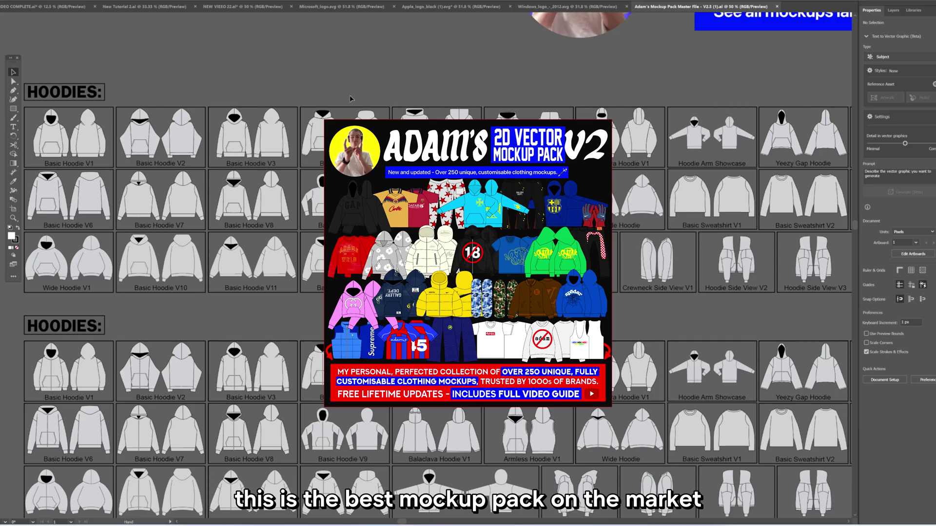
{"action": "scroll", "coordinate": [350, 99], "scroll_direction": "up", "scroll_amount": 2}
{"action": "scroll", "coordinate": [350, 99], "scroll_direction": "down", "scroll_amount": 3}
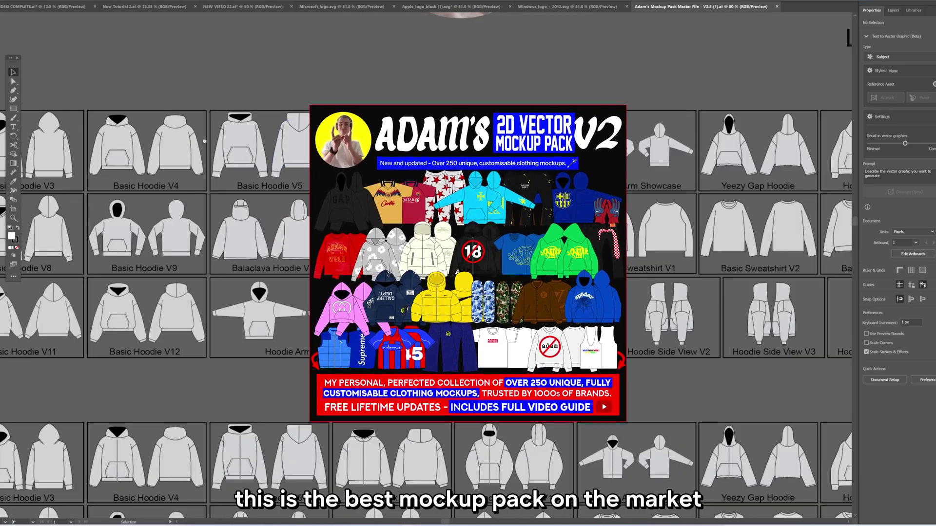
{"action": "scroll", "coordinate": [203, 117], "scroll_direction": "up", "scroll_amount": 4}
{"action": "scroll", "coordinate": [204, 117], "scroll_direction": "down", "scroll_amount": 2}
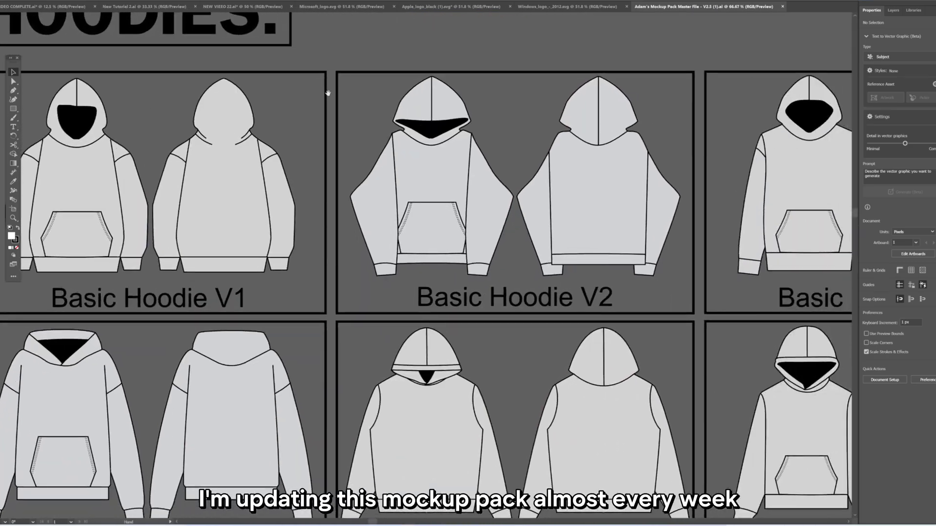
{"action": "scroll", "coordinate": [204, 117], "scroll_direction": "right", "scroll_amount": 3}
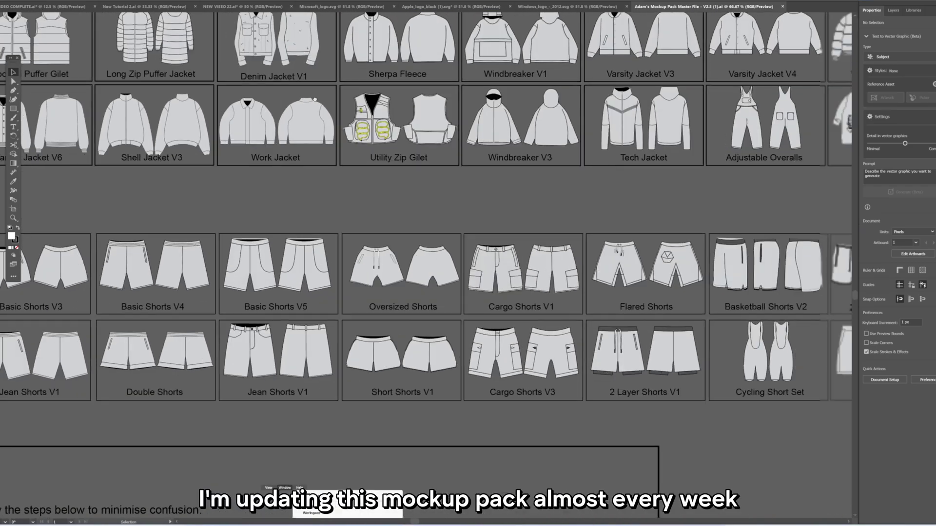
{"action": "scroll", "coordinate": [304, 222], "scroll_direction": "right", "scroll_amount": 8}
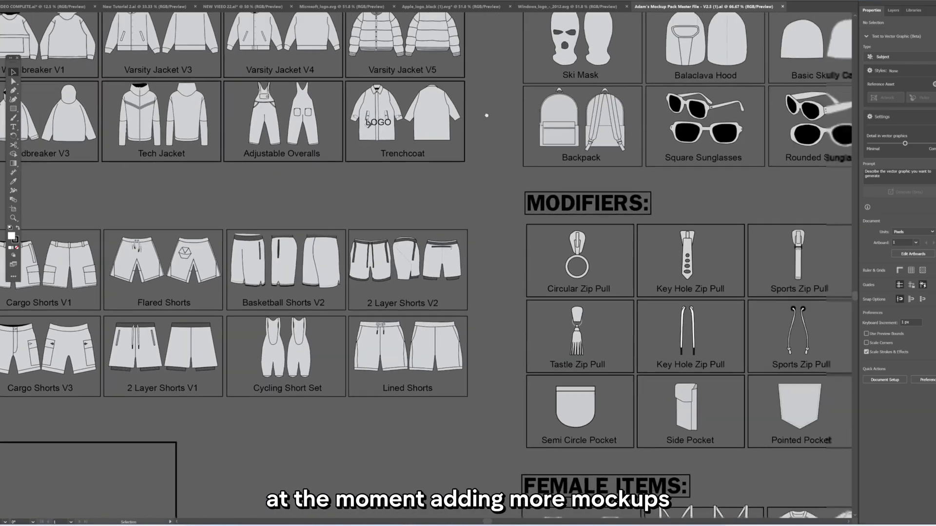
{"action": "scroll", "coordinate": [305, 221], "scroll_direction": "down", "scroll_amount": 3}
{"action": "scroll", "coordinate": [304, 222], "scroll_direction": "up", "scroll_amount": 5}
{"action": "scroll", "coordinate": [304, 222], "scroll_direction": "down", "scroll_amount": 2}
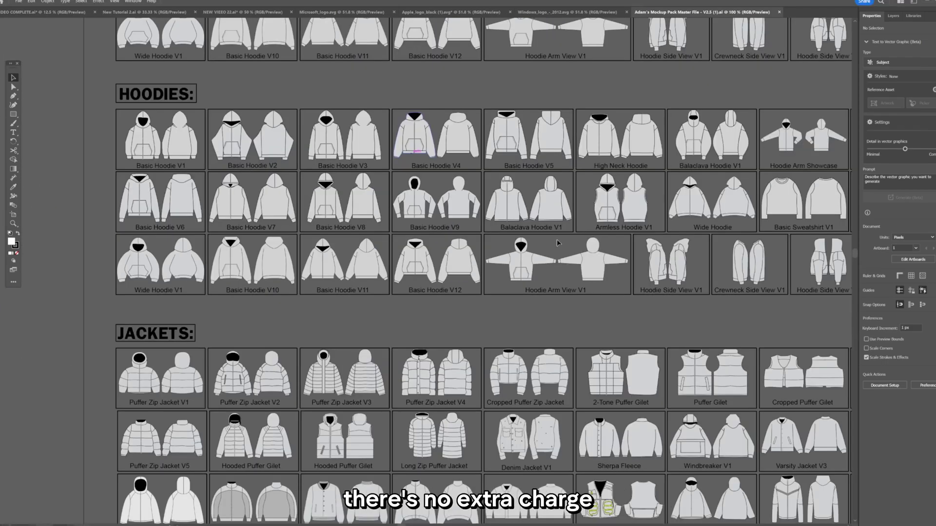
{"action": "scroll", "coordinate": [557, 239], "scroll_direction": "down", "scroll_amount": 3}
{"action": "scroll", "coordinate": [547, 227], "scroll_direction": "up", "scroll_amount": 2}
{"action": "scroll", "coordinate": [547, 227], "scroll_direction": "down", "scroll_amount": 5}
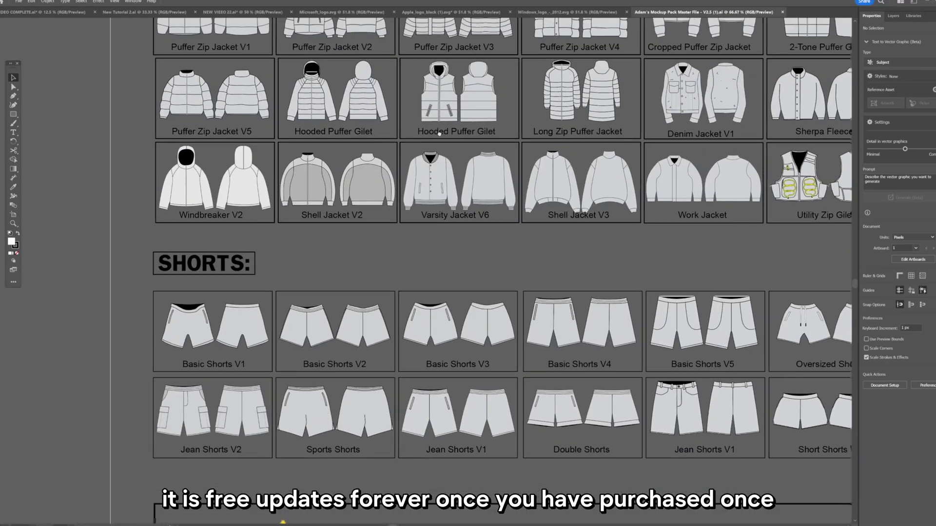